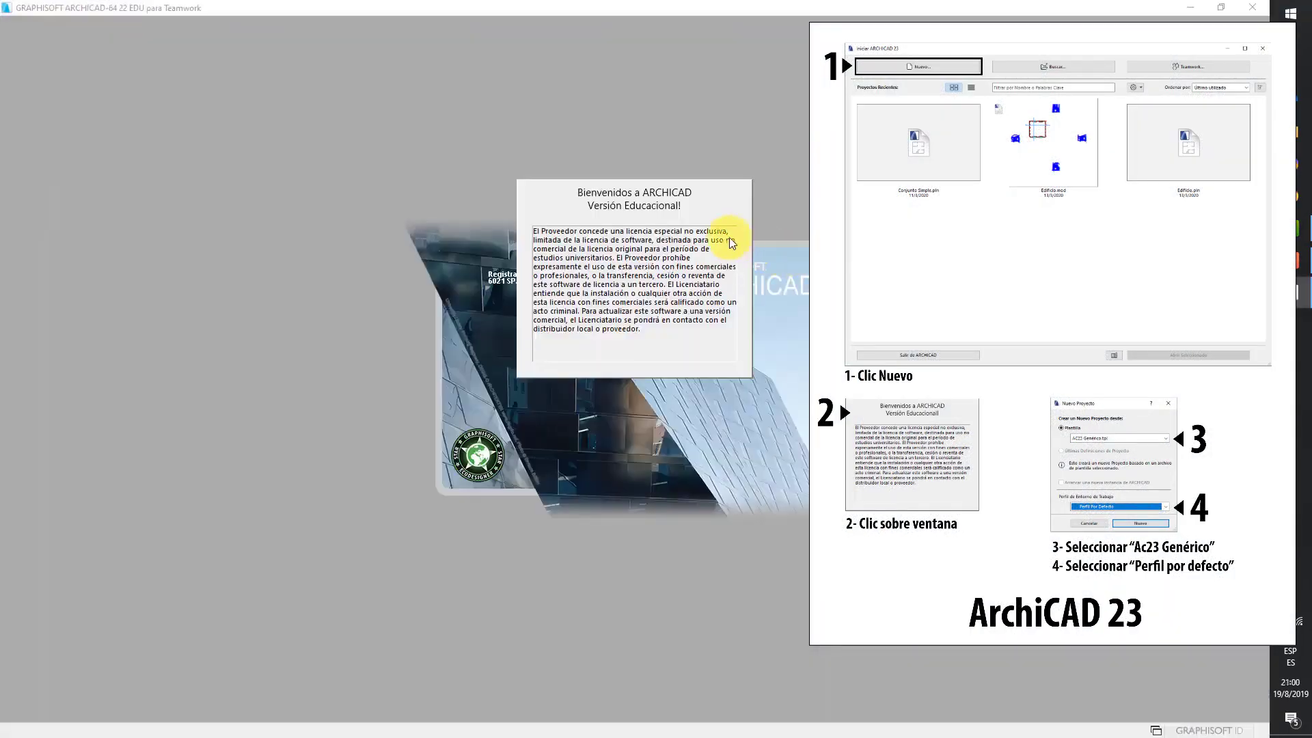
Create a new project from the AC22 Genérico.tpl template with the Perfil Por Defecto work environment
click(720, 236)
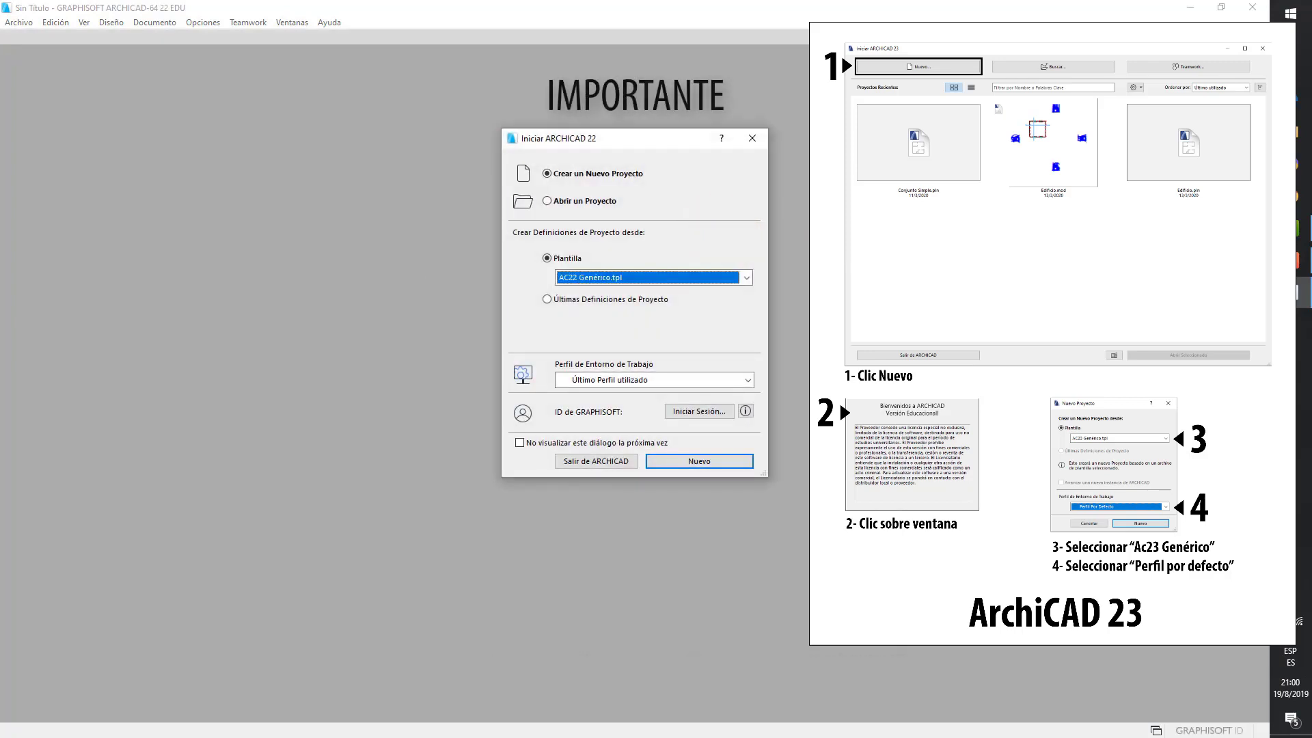
click(650, 278)
click(656, 280)
click(654, 379)
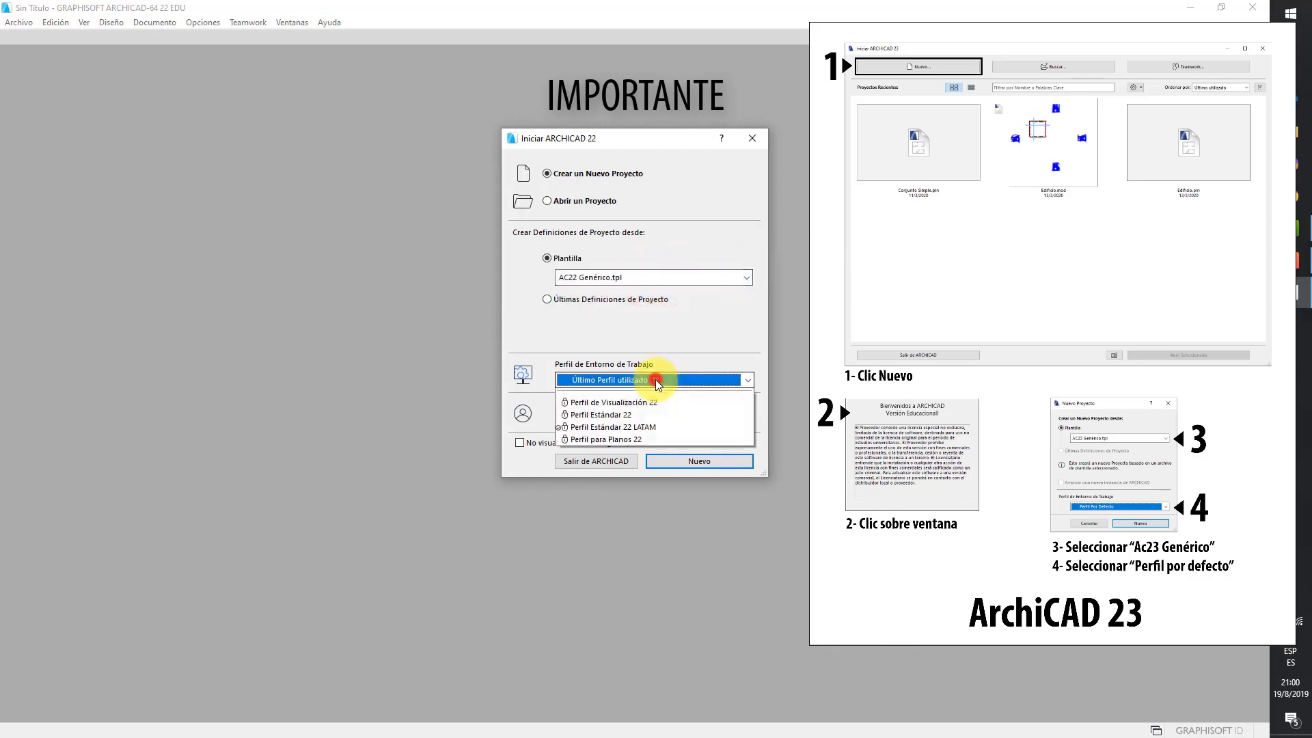
click(646, 407)
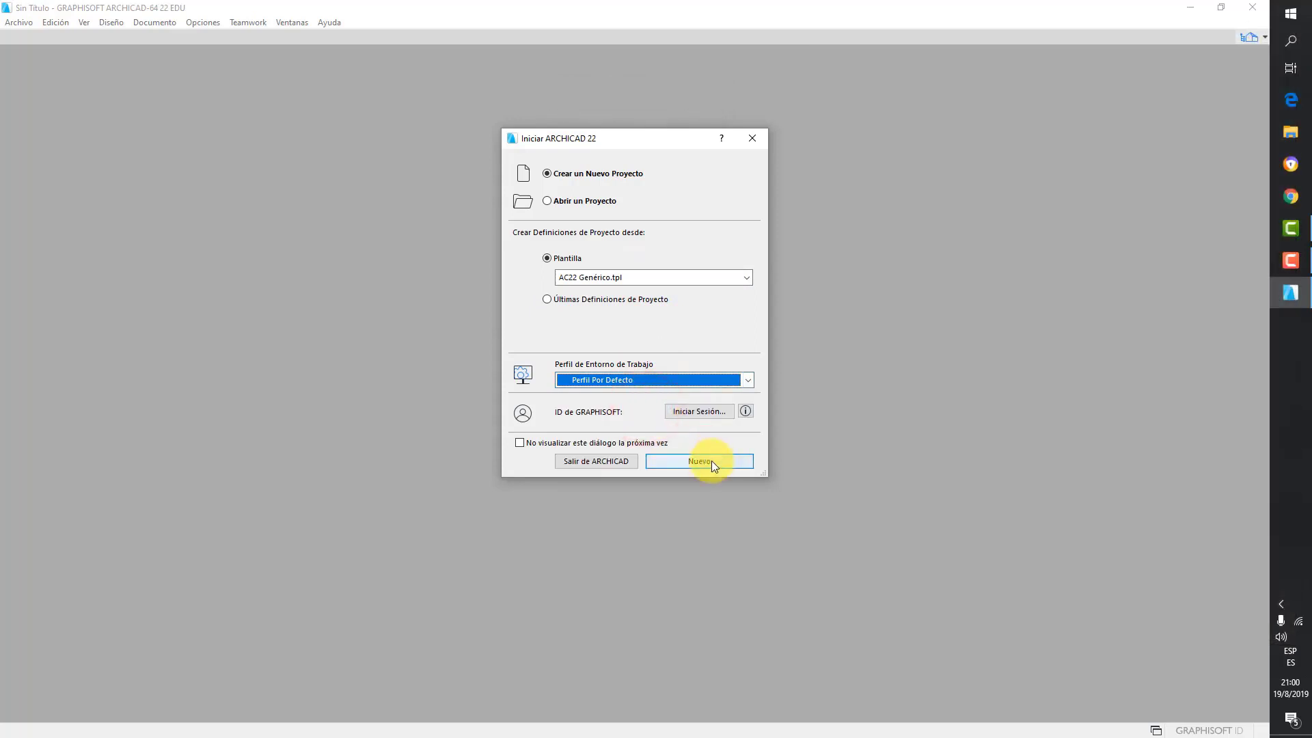
click(711, 461)
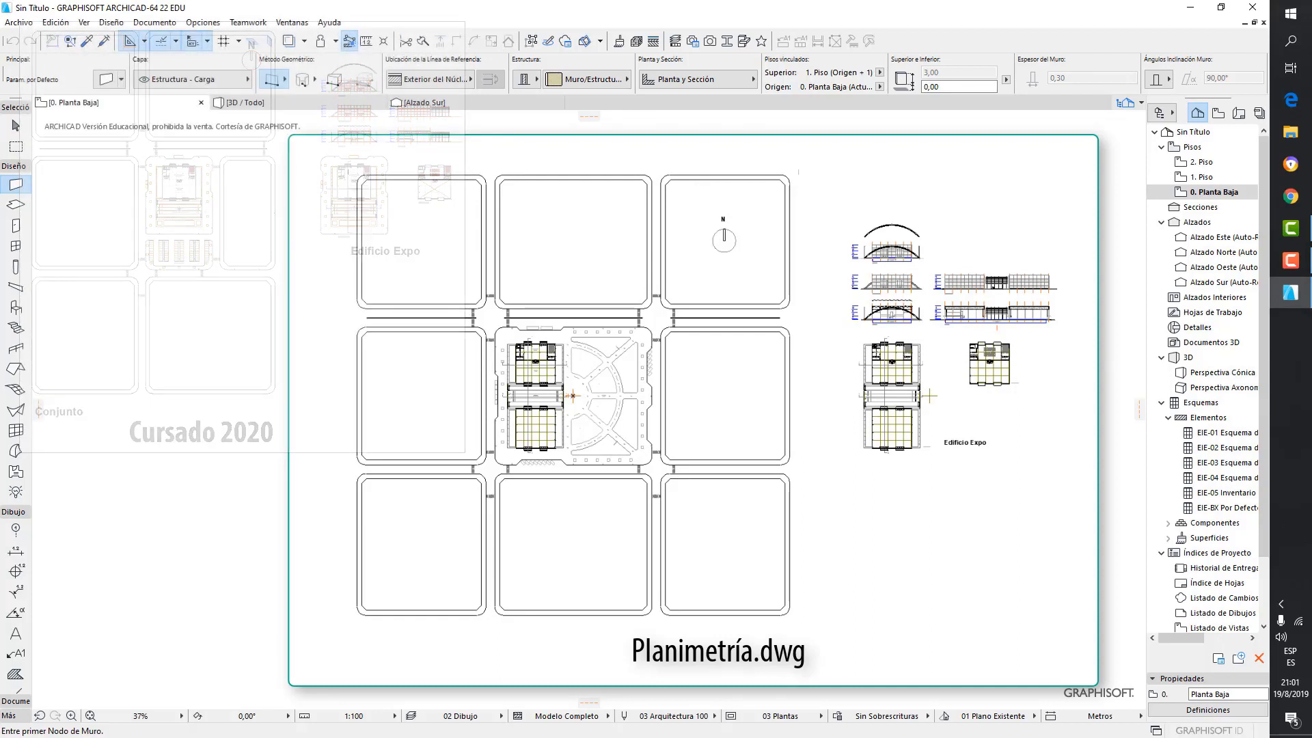
click(711, 466)
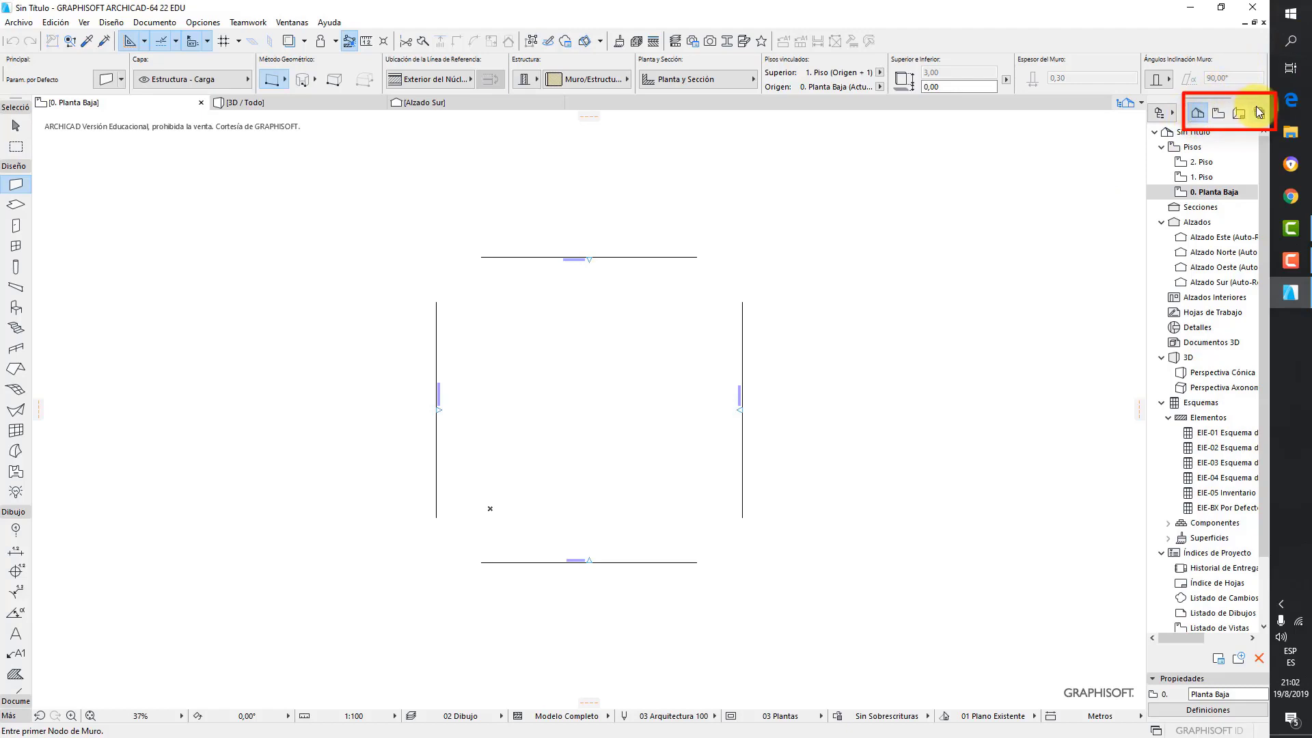
Collapse the Pisos, Alzados, 3D, Esquemas and Índices de Proyecto branches in the project map
click(1163, 149)
click(1162, 178)
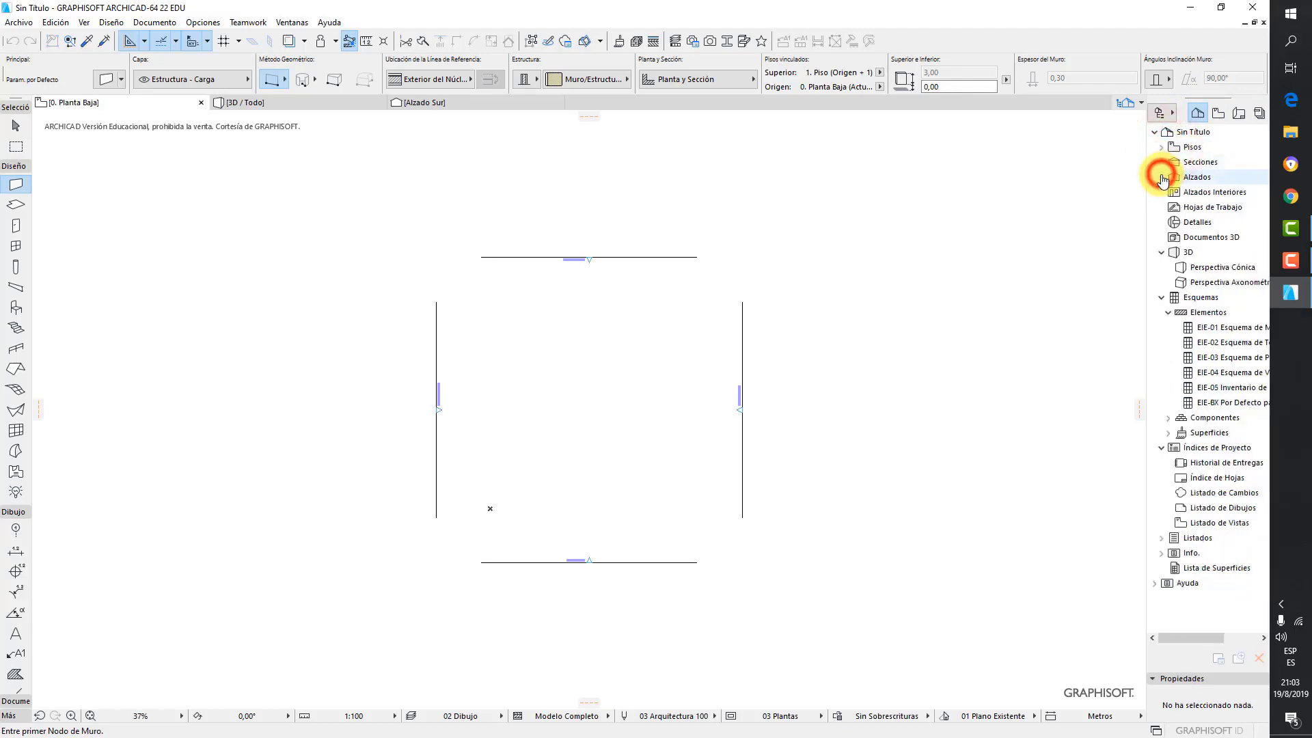
click(1161, 252)
click(1161, 267)
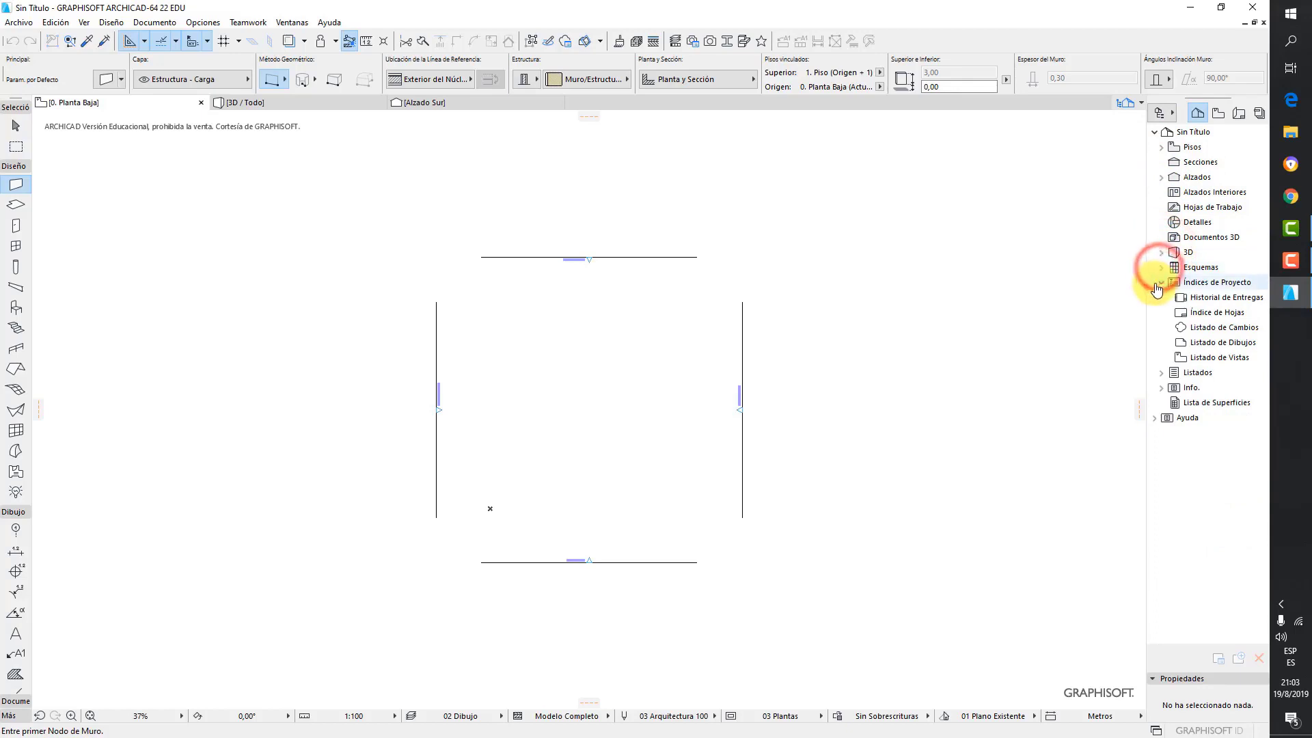
click(1162, 282)
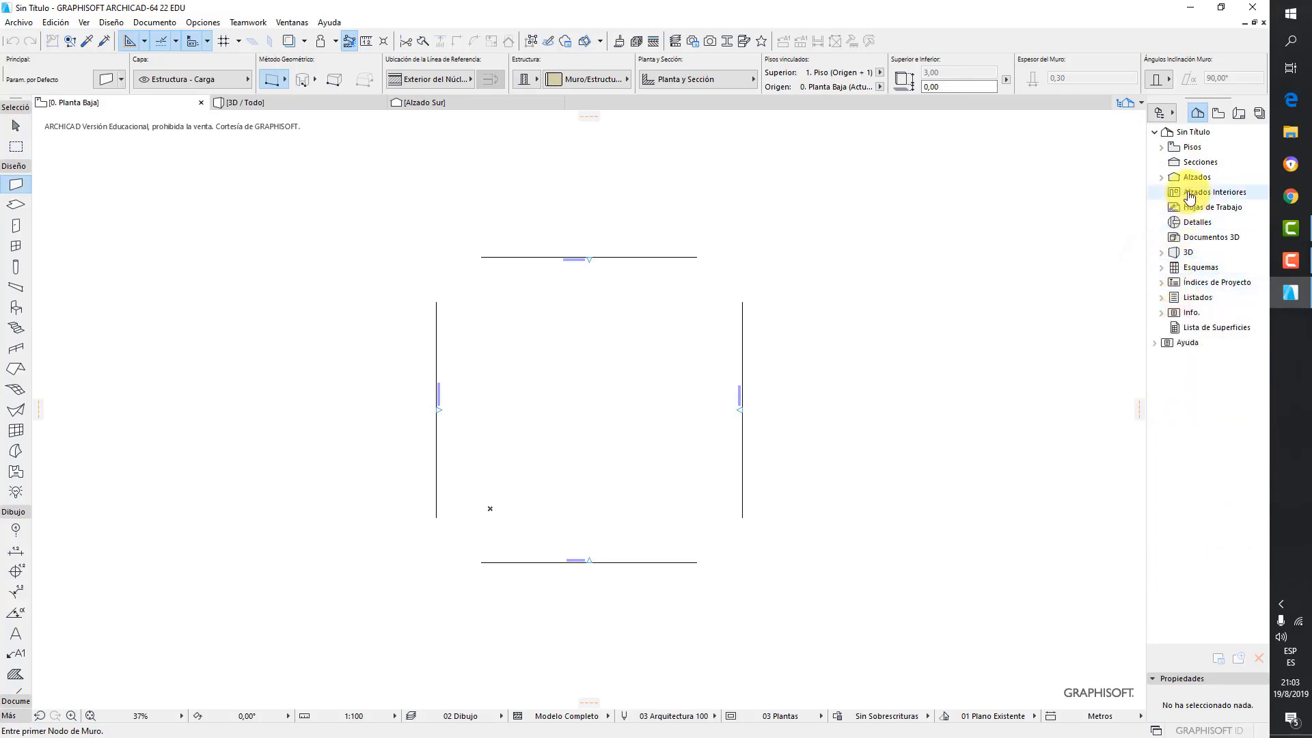
Expand the Pisos and Alzados branches, view the Alzado Este elevation and return to the 0. Planta Baja plan
click(1161, 147)
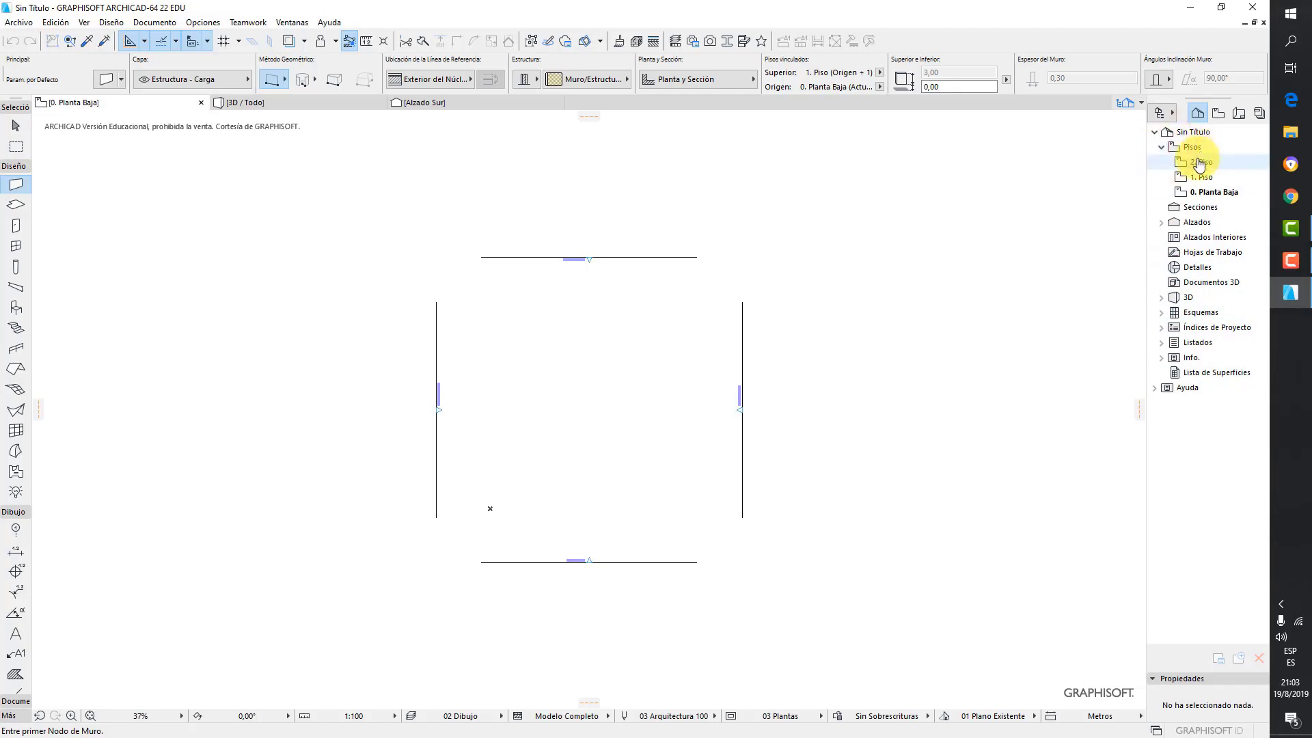
click(1201, 193)
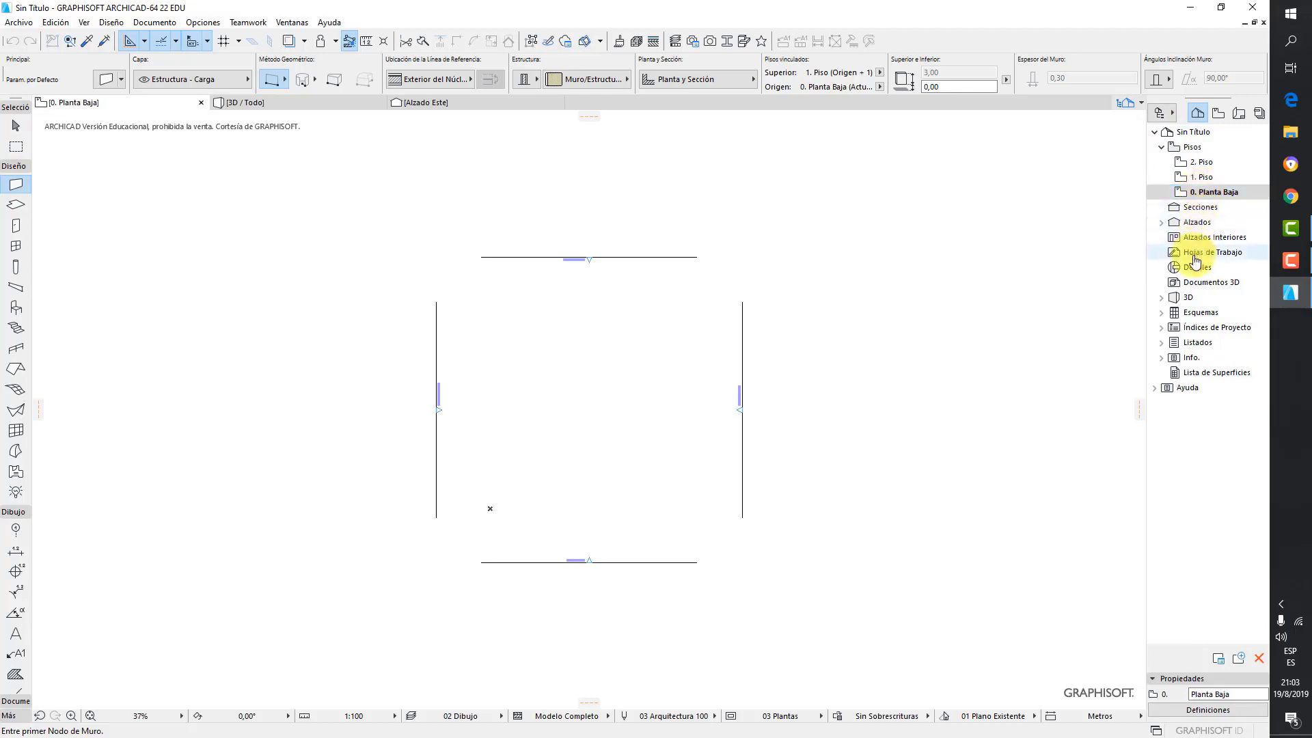
click(1162, 221)
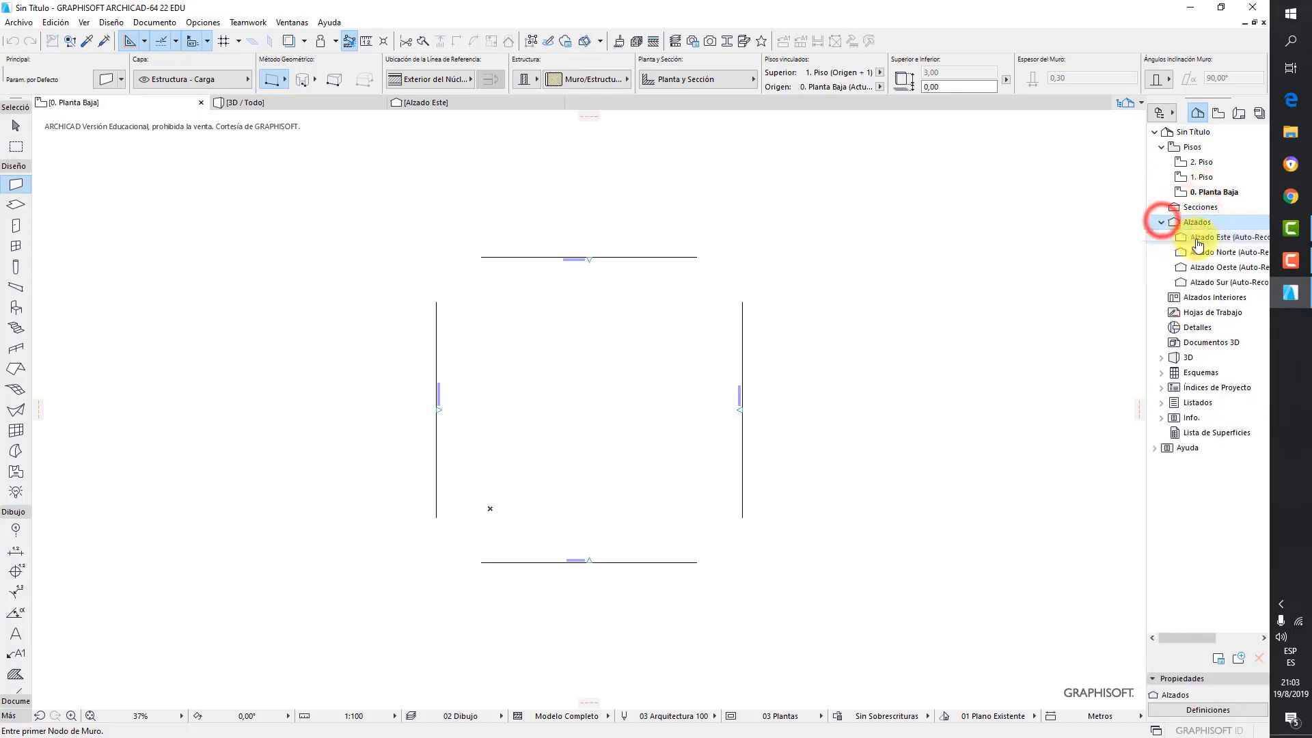
click(1197, 238)
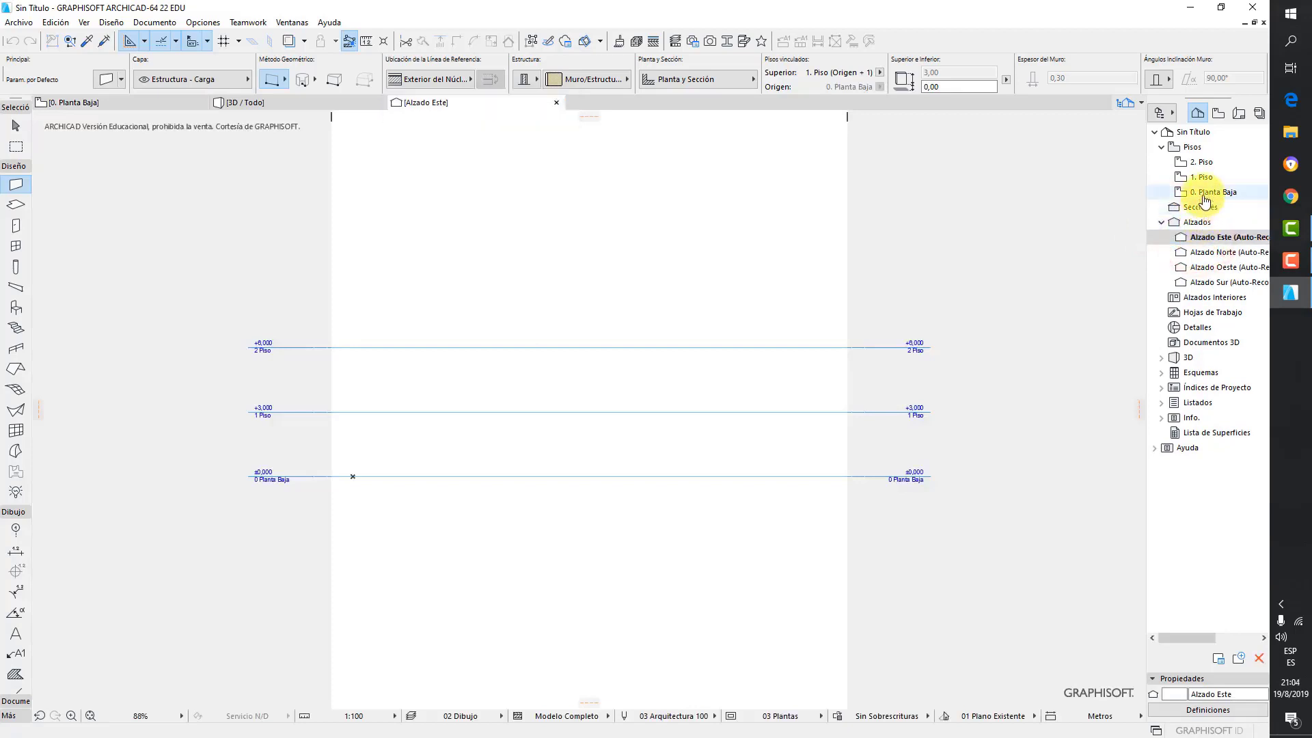
click(1204, 193)
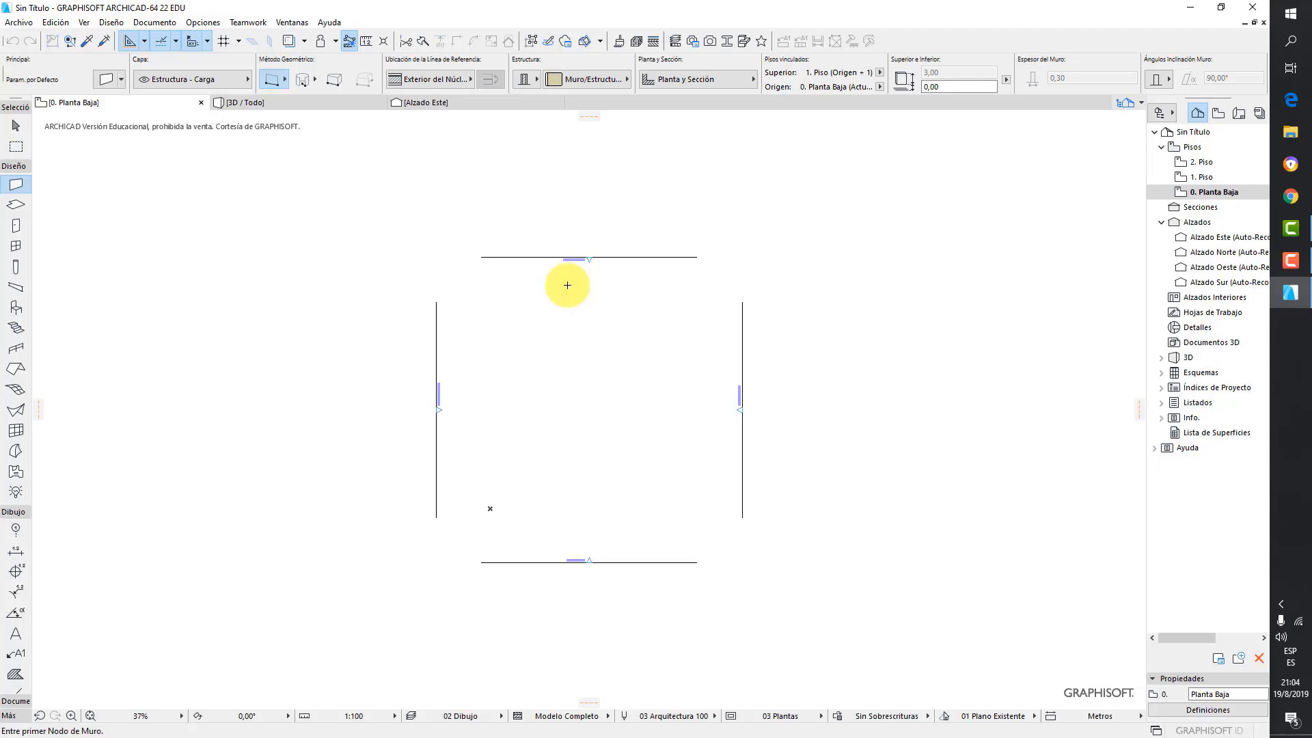
Create an independent worksheet with reference ID HT-01 and the name Planimetría
right_click(1200, 319)
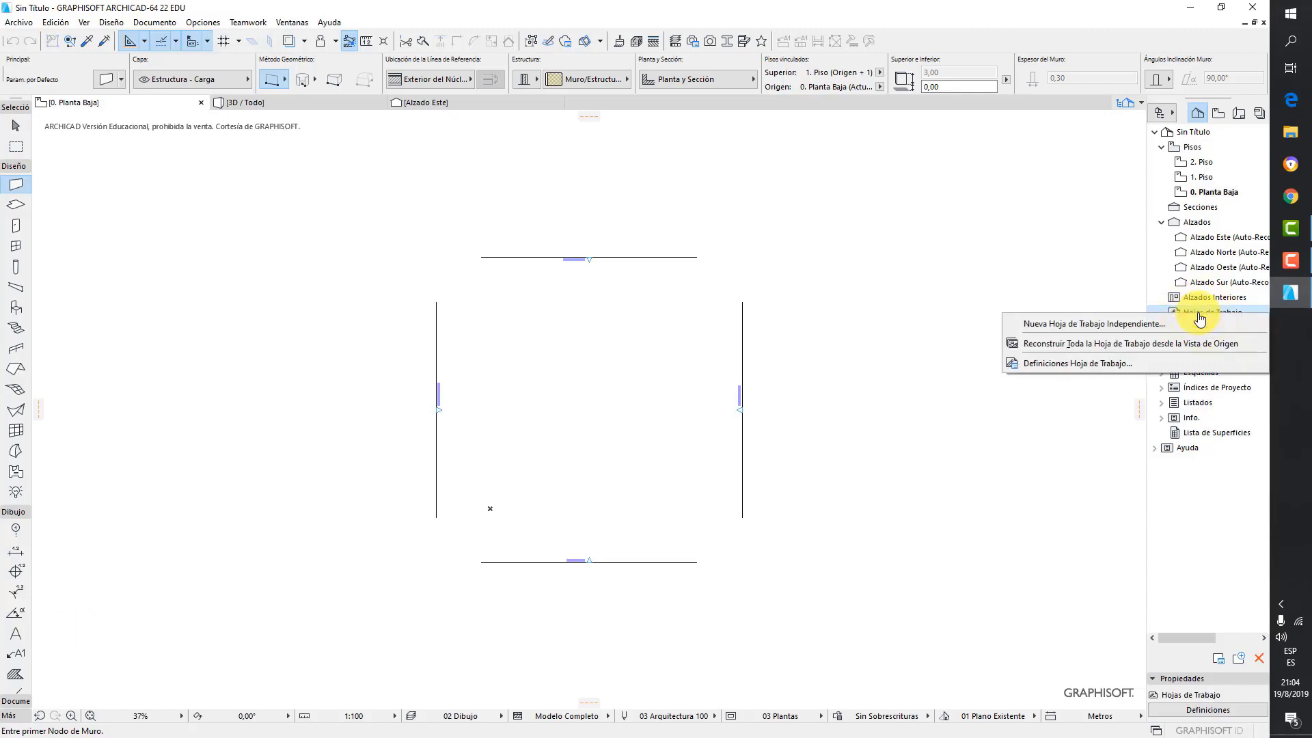
click(1149, 328)
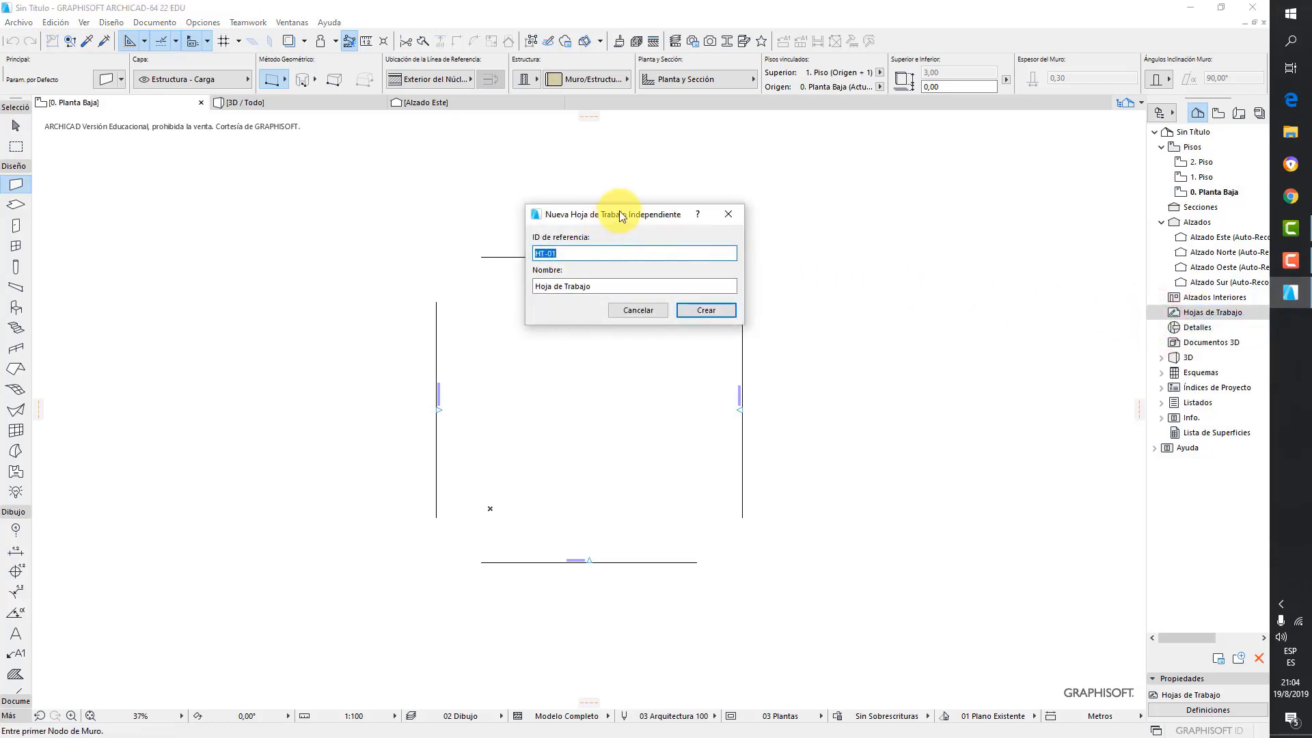
click(573, 254)
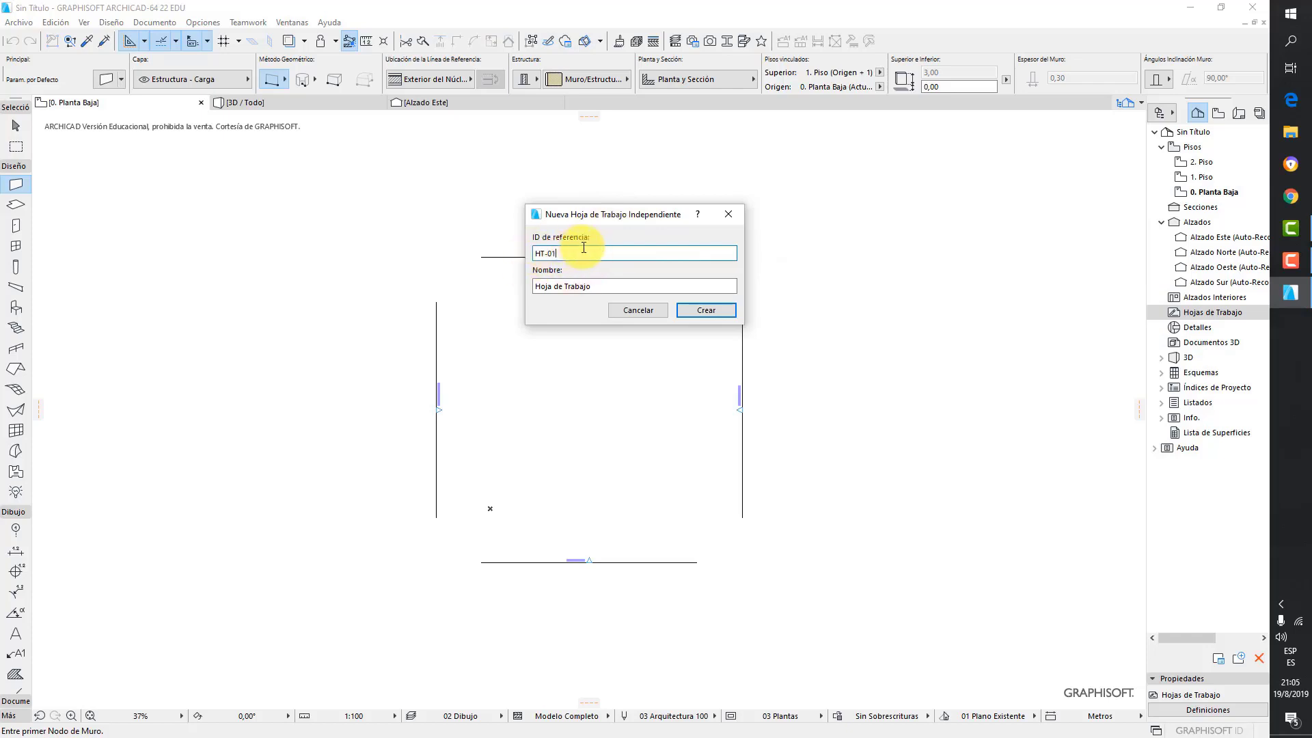
drag(600, 285, 530, 285)
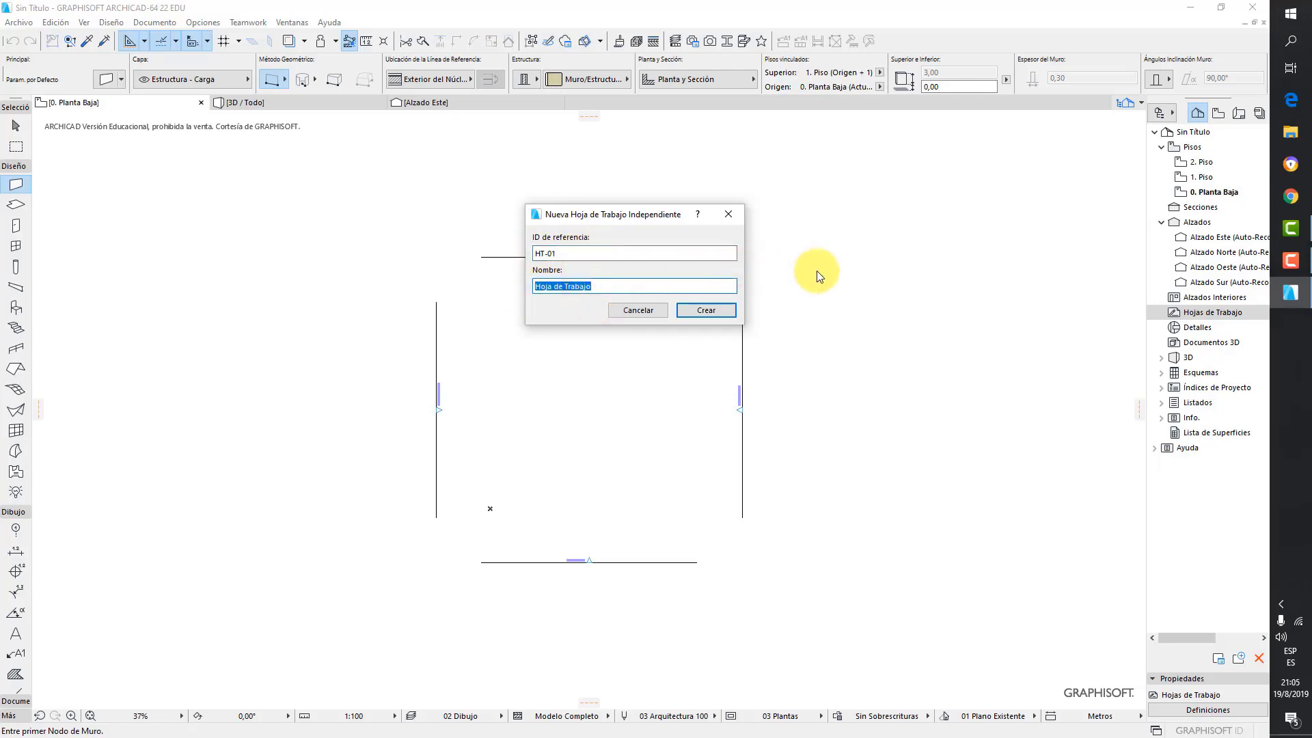
text(Planimetría)
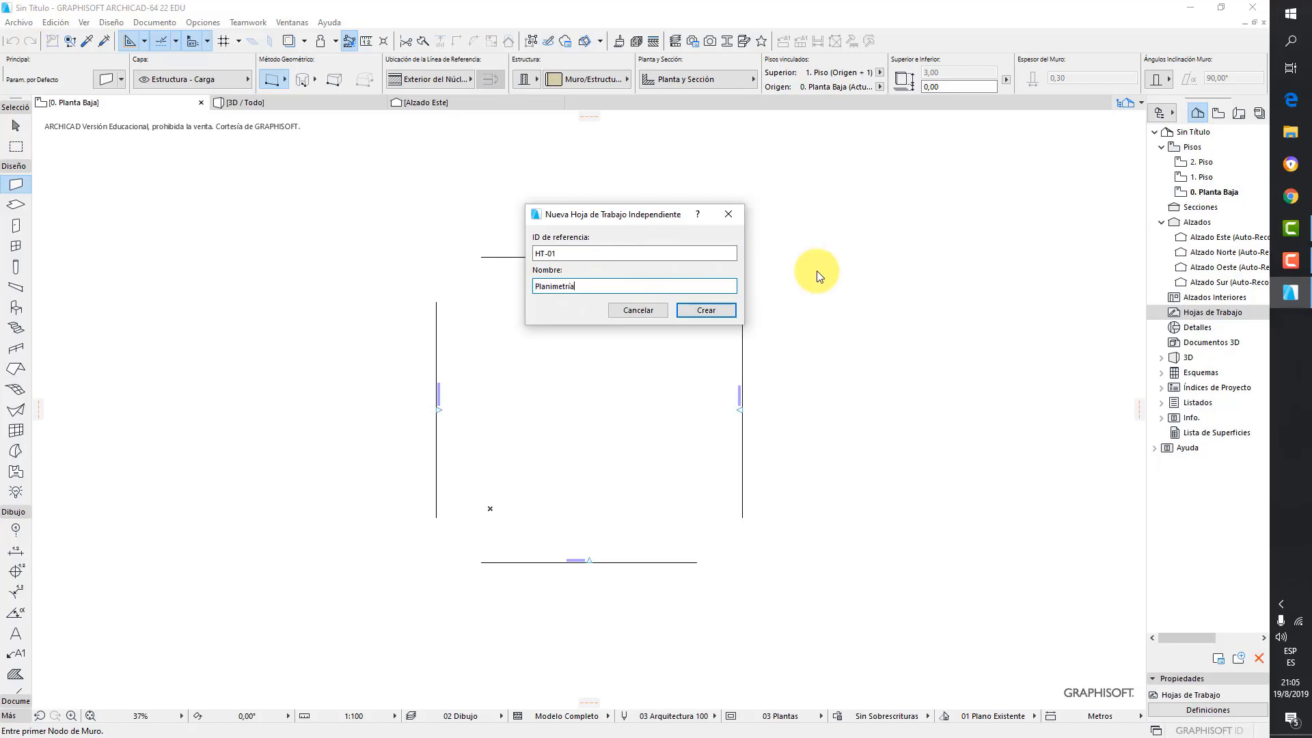
click(717, 314)
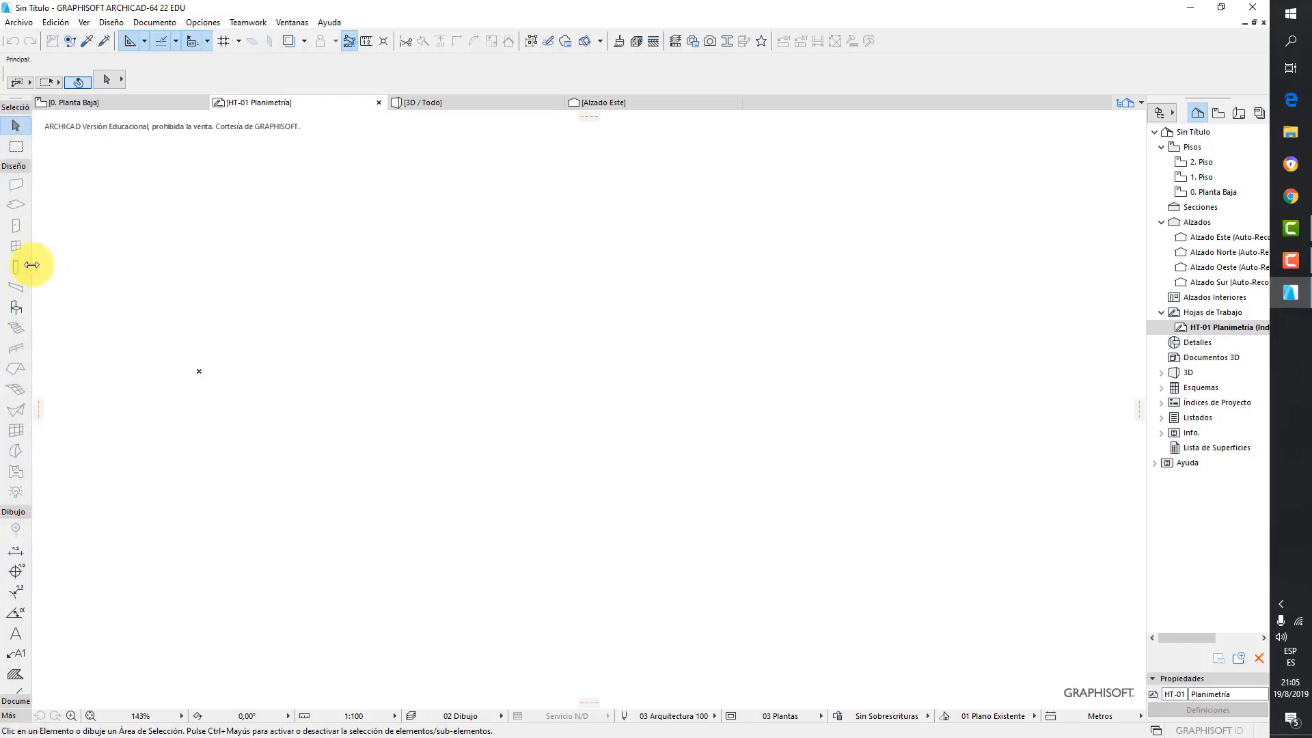
Widen the toolbox to show tool names and expand its Diseño, Dibujo, Documento and Más groups
drag(36, 265, 146, 267)
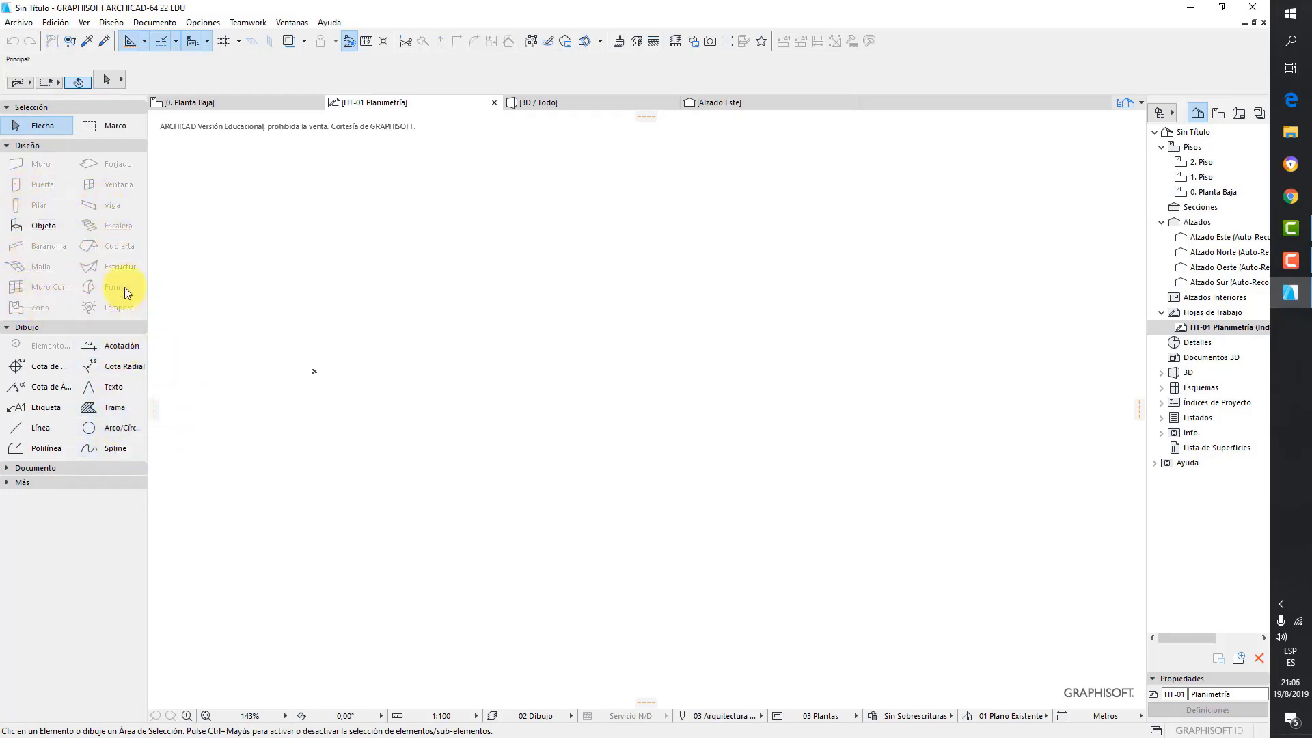
click(25, 327)
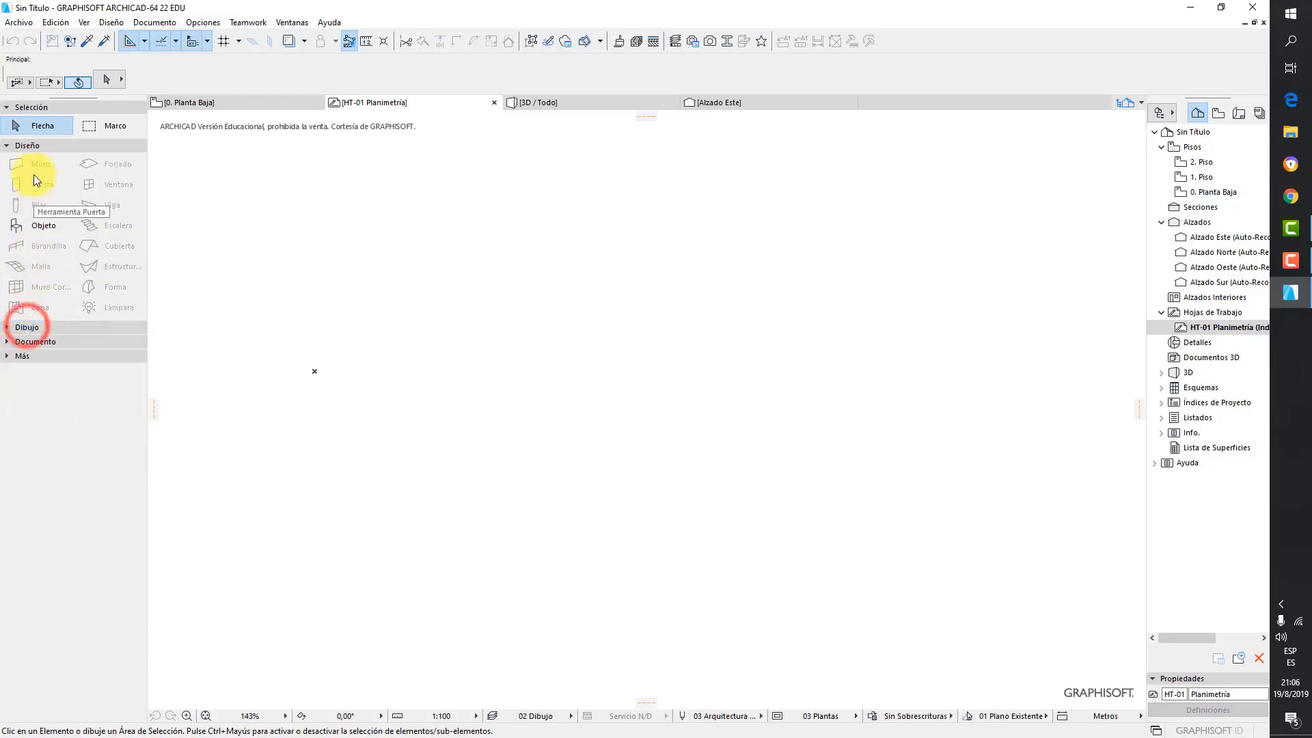
click(30, 144)
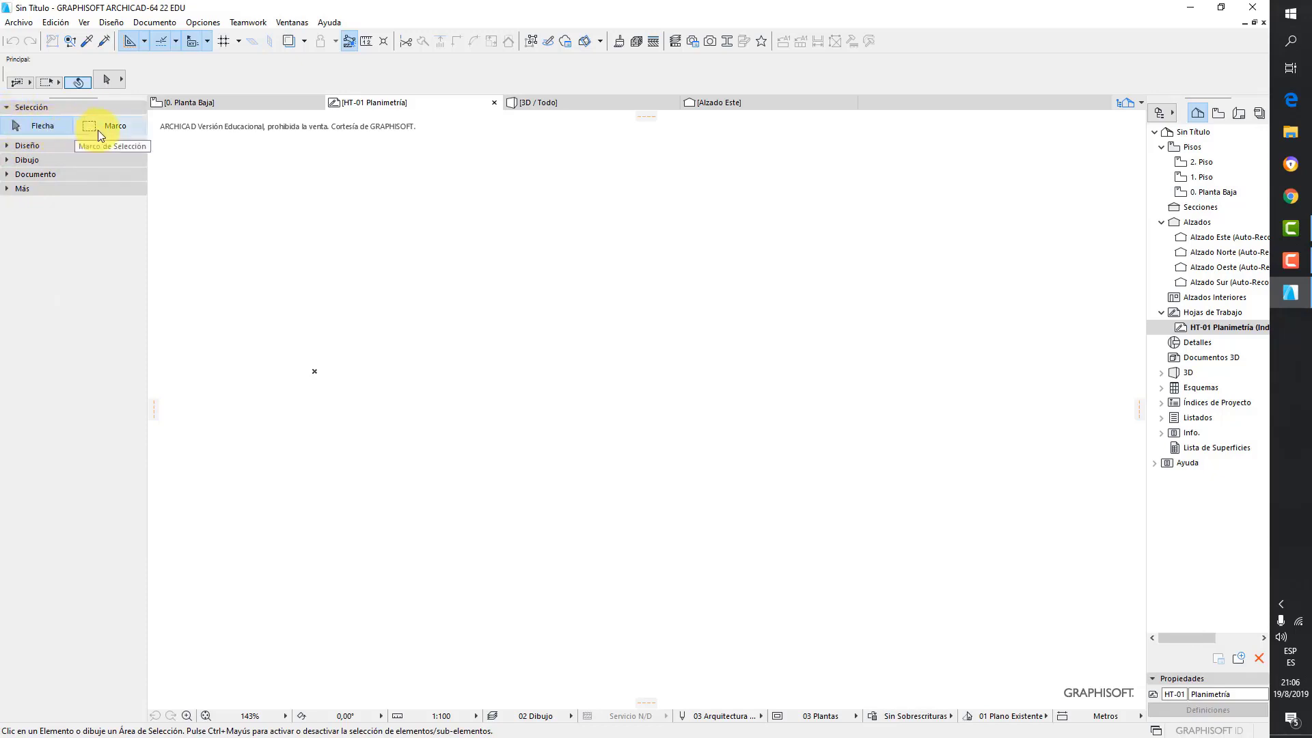
click(9, 147)
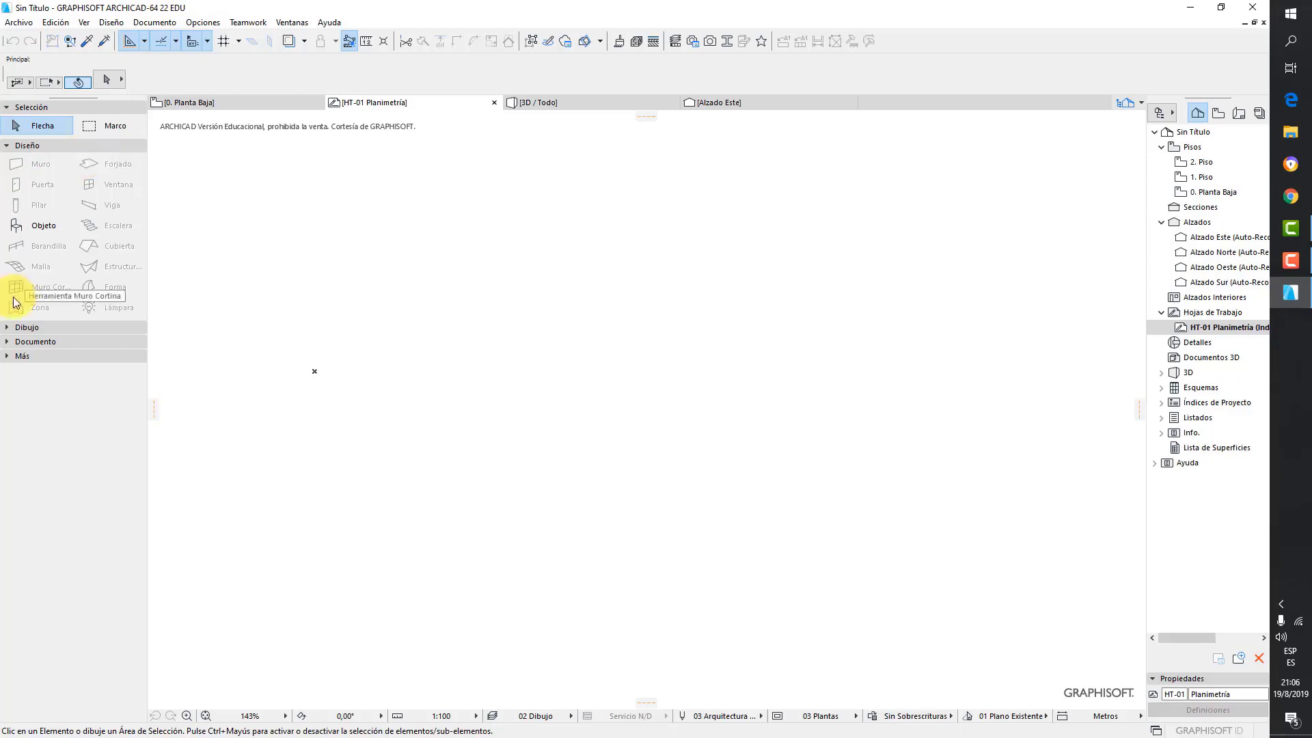
click(6, 329)
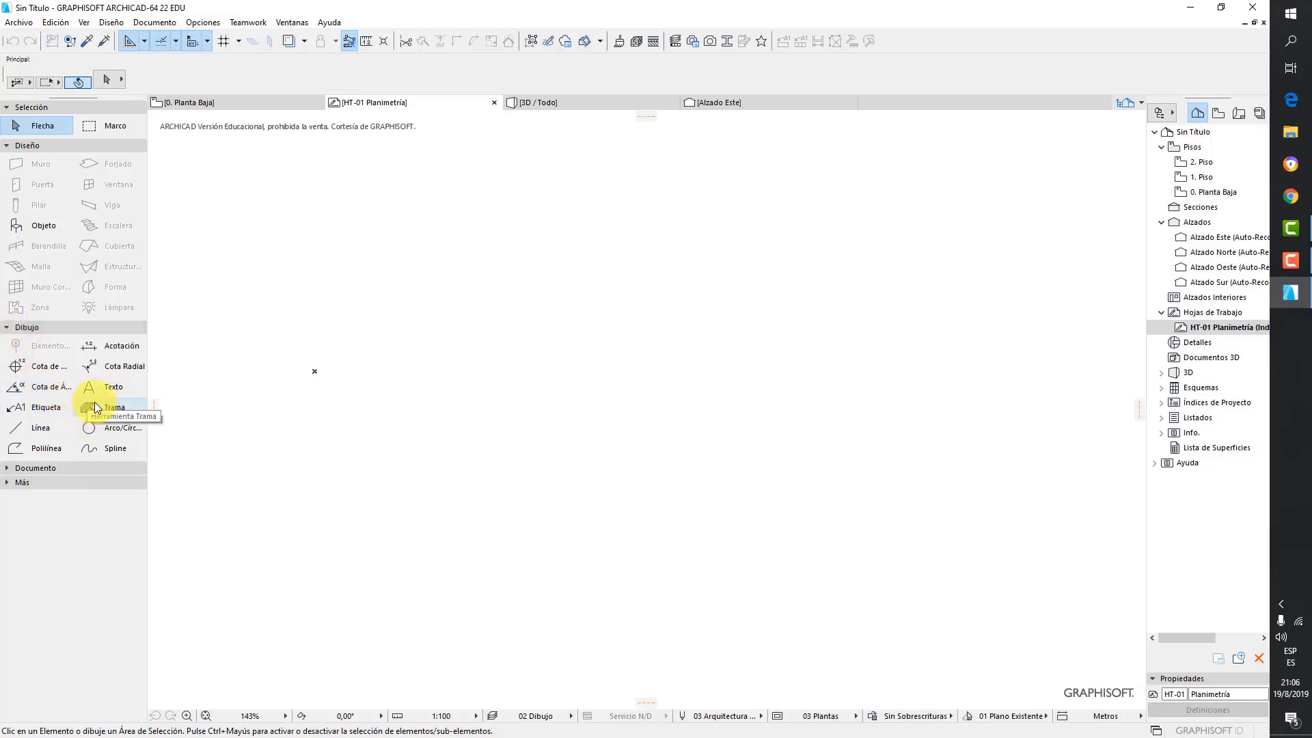
click(9, 468)
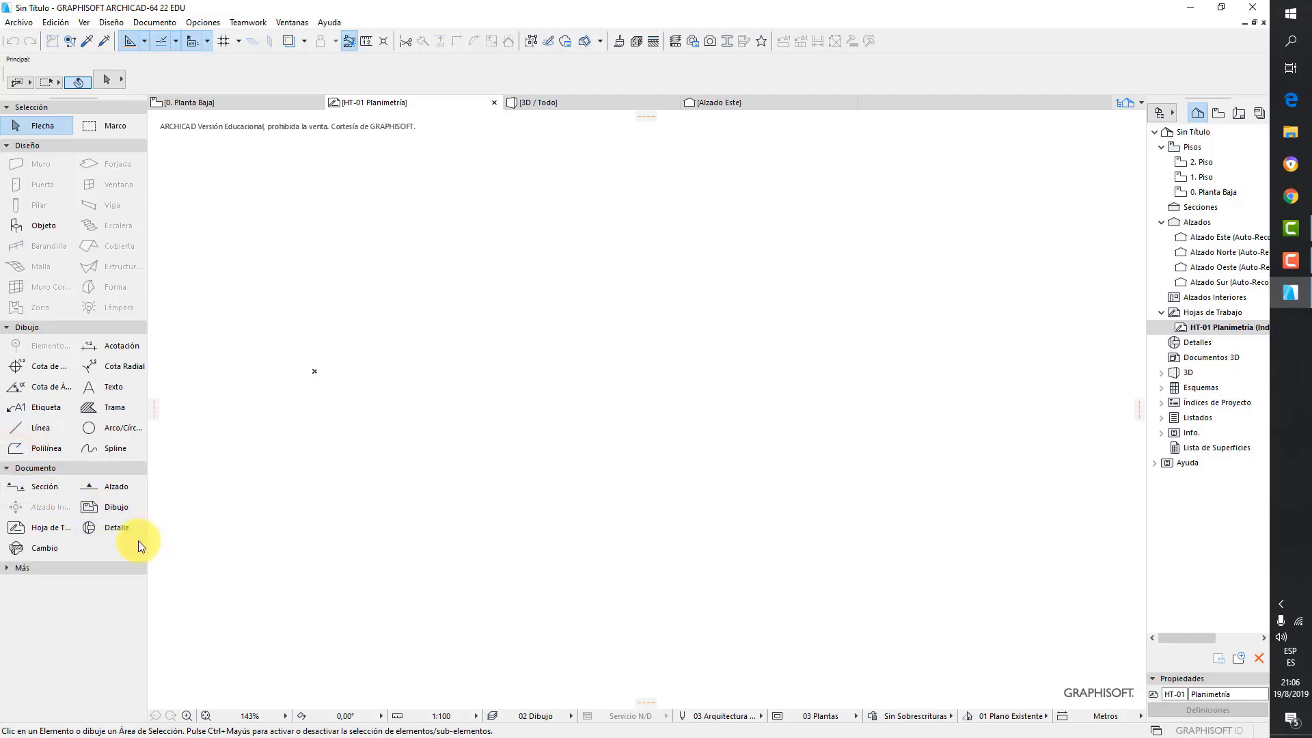
click(9, 568)
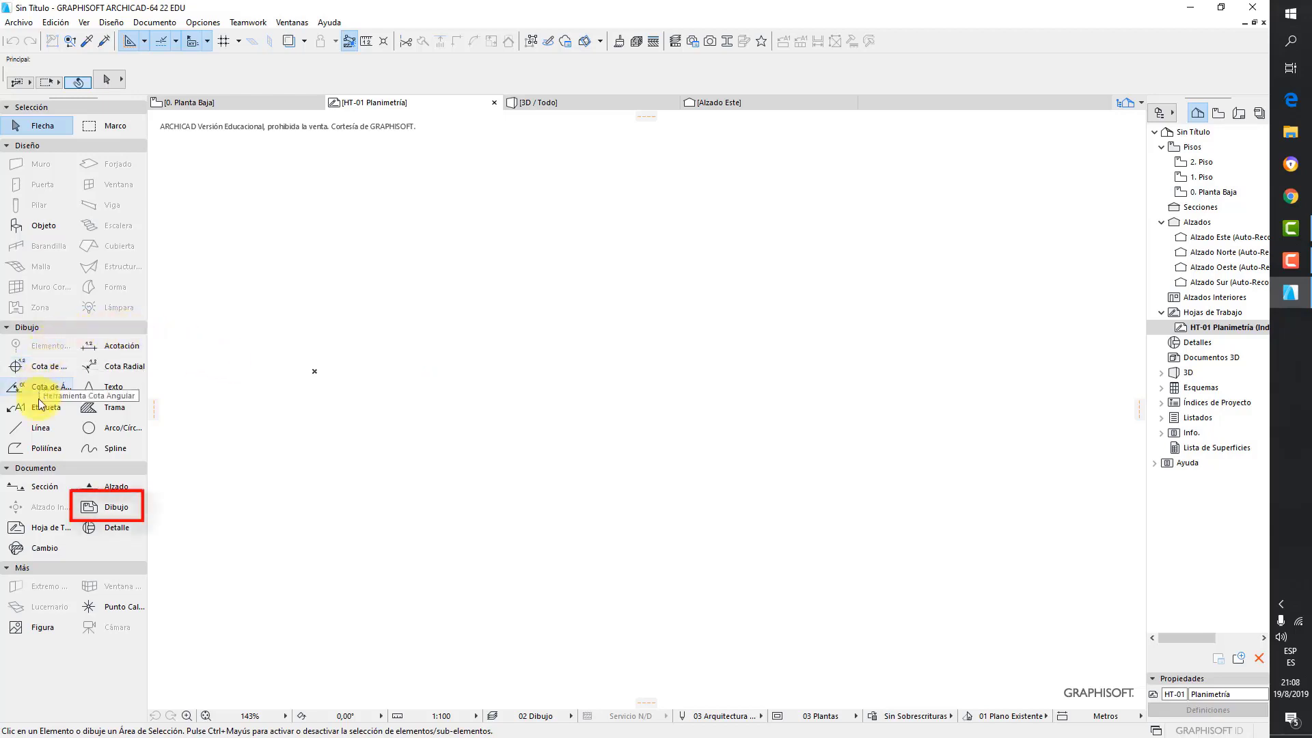
Load the Planimetría file from the TD2 folder on the Datos (D:) drive as an external drawing for the worksheet
click(113, 507)
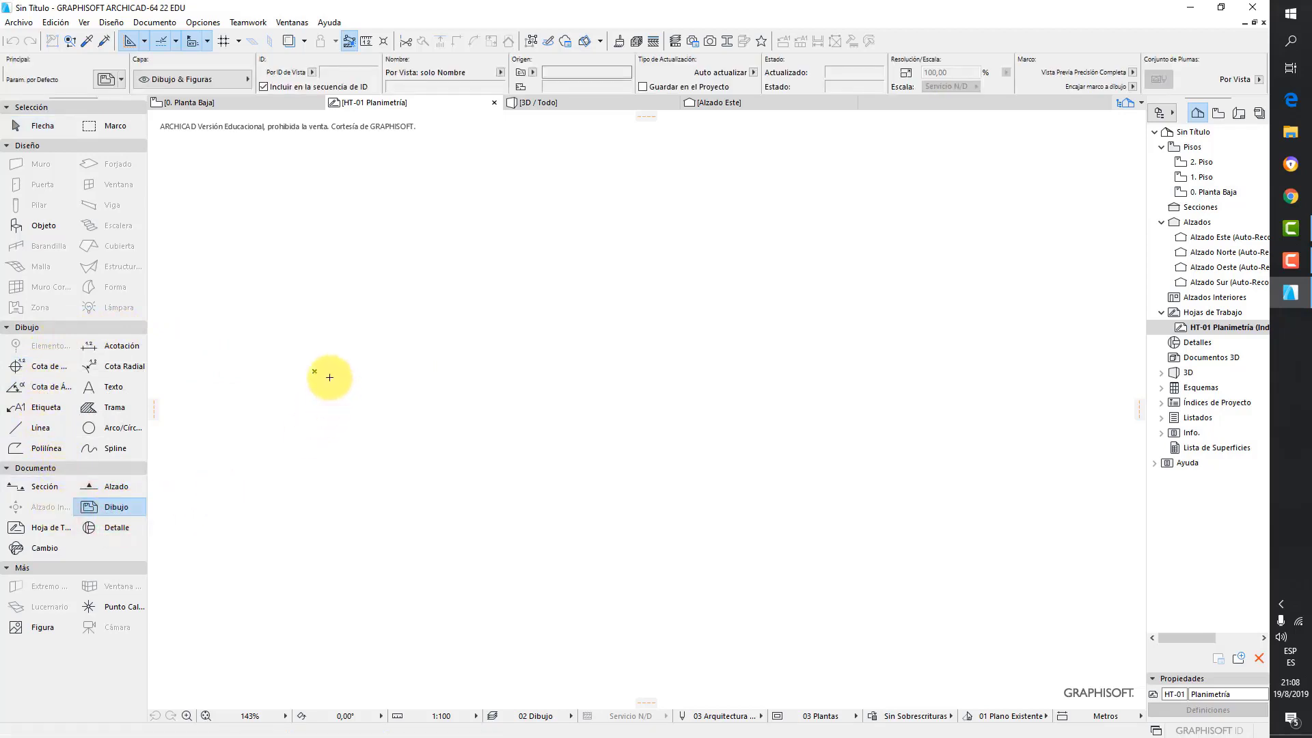
click(427, 387)
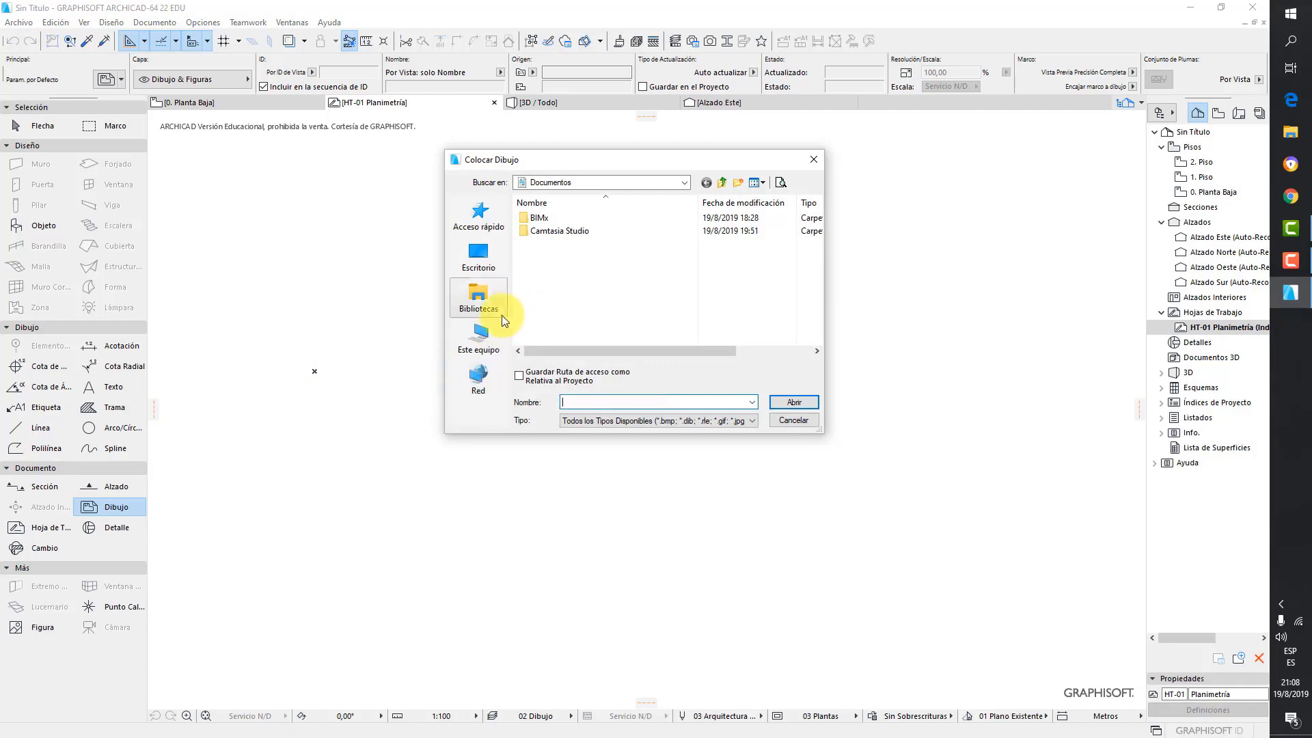
click(485, 335)
scroll(630, 280, down, 5)
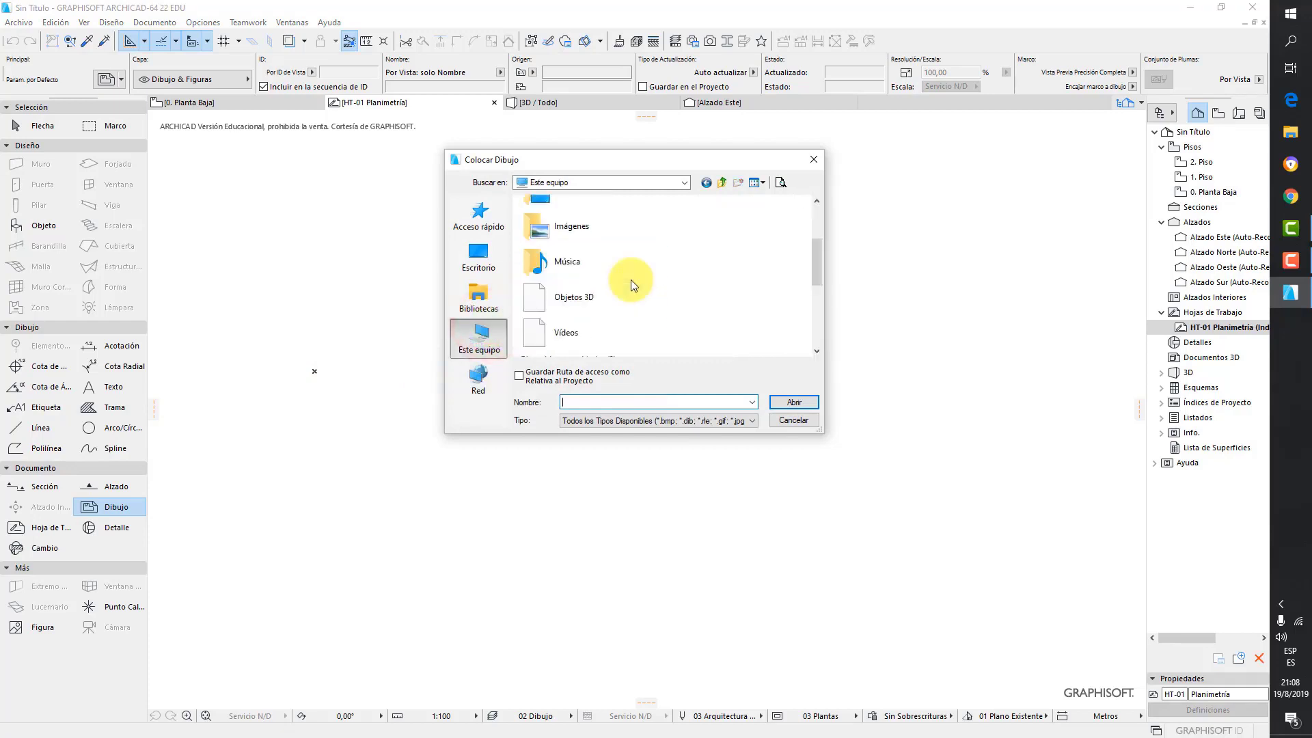
double_click(606, 311)
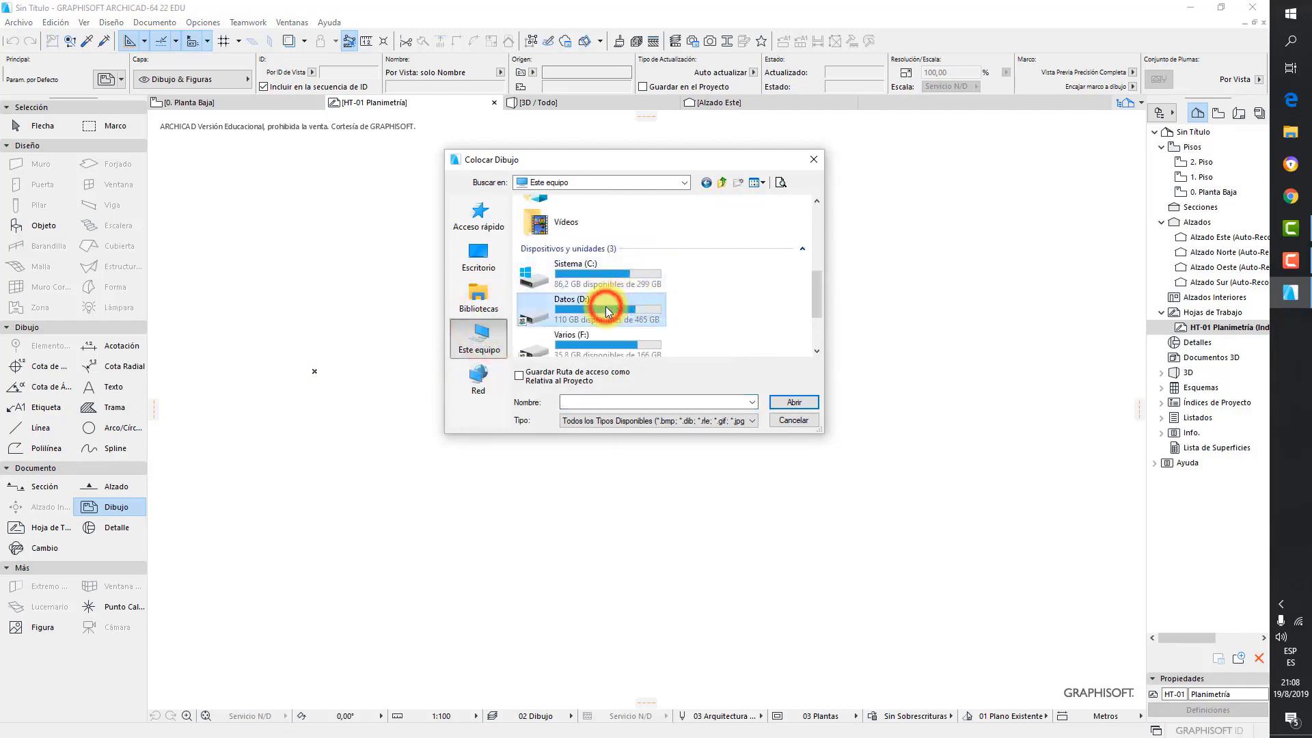
scroll(606, 306, down, 1)
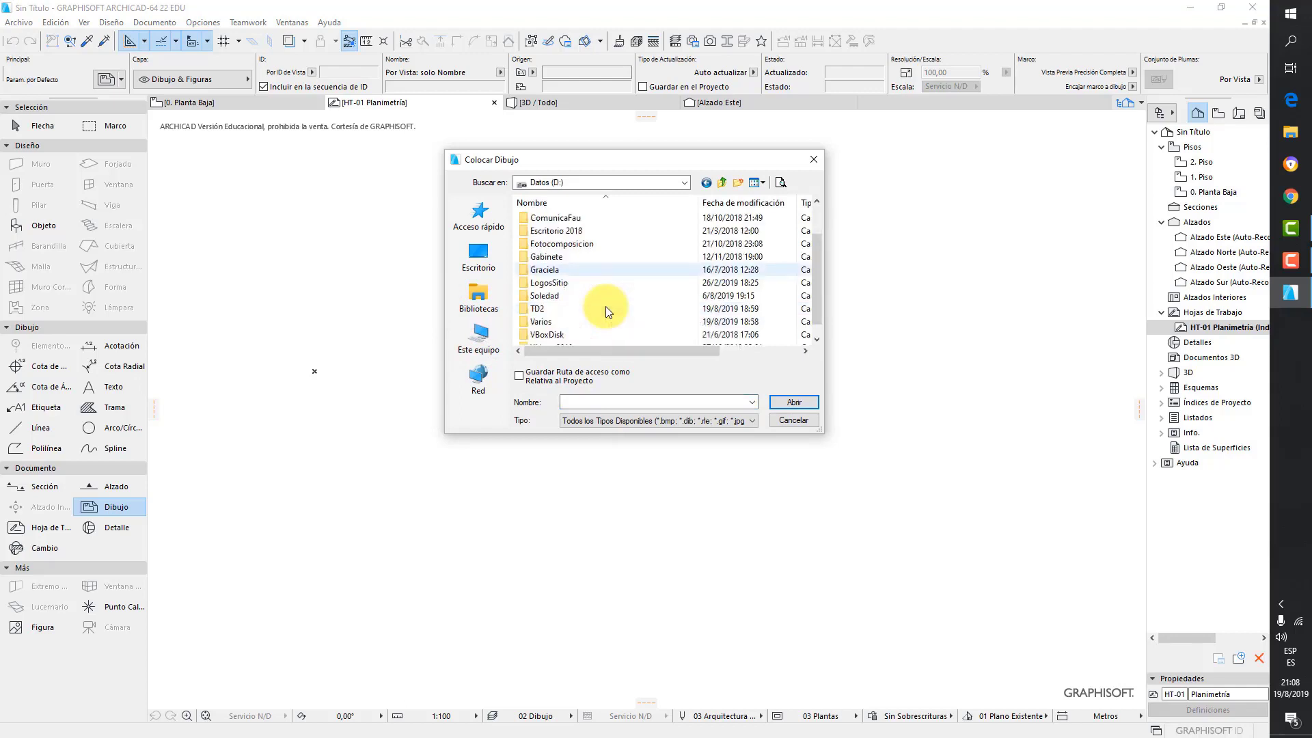
double_click(550, 309)
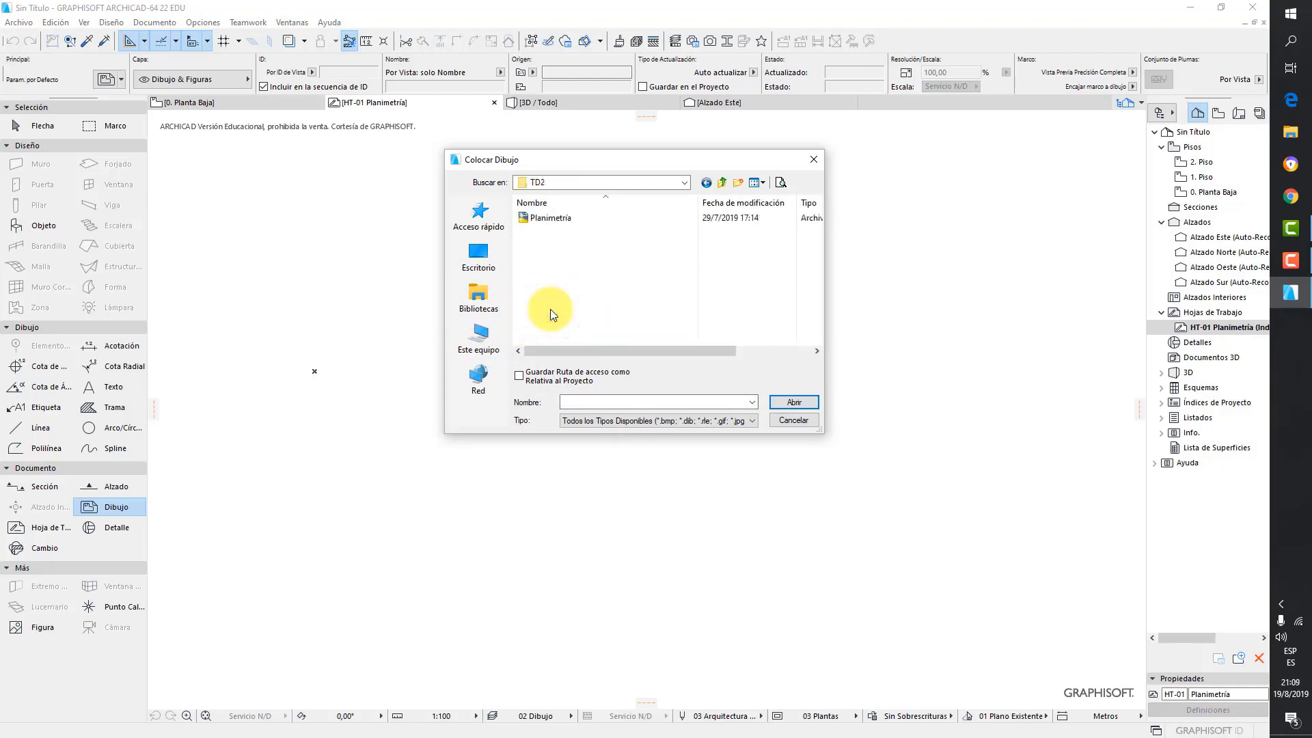
click(552, 217)
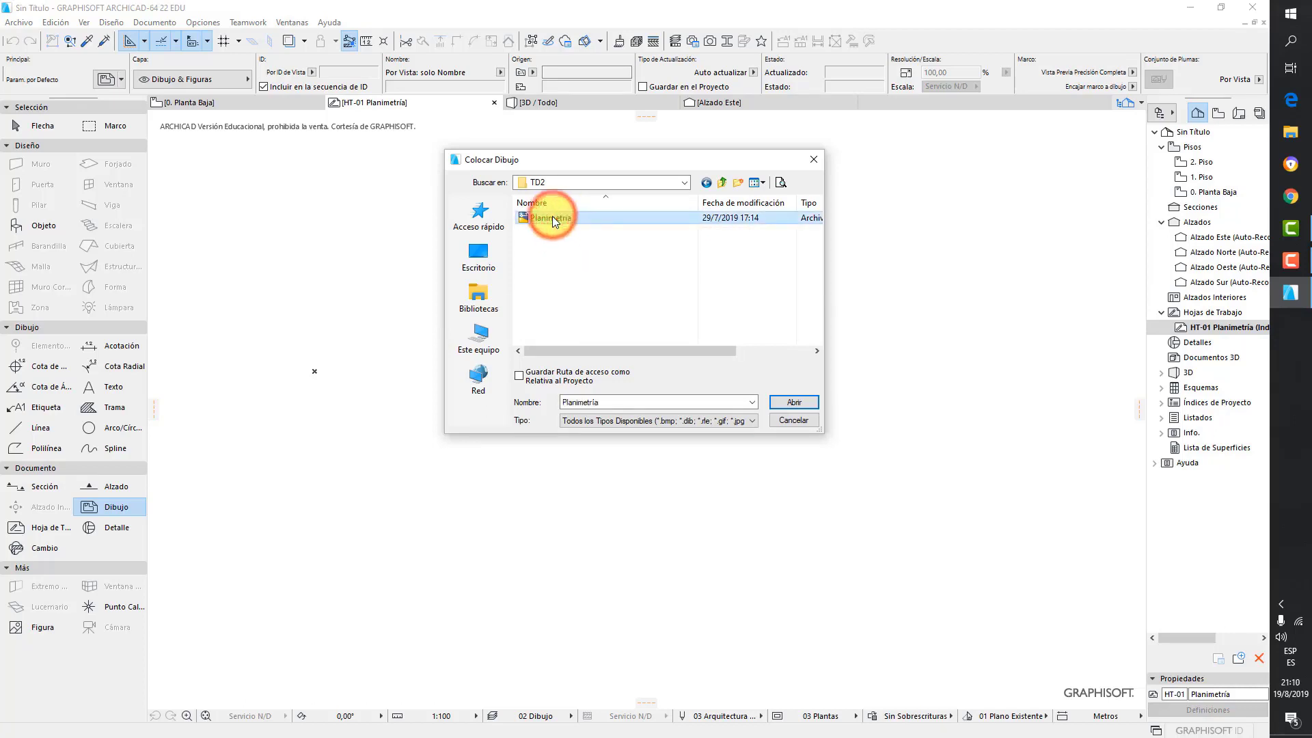
click(794, 404)
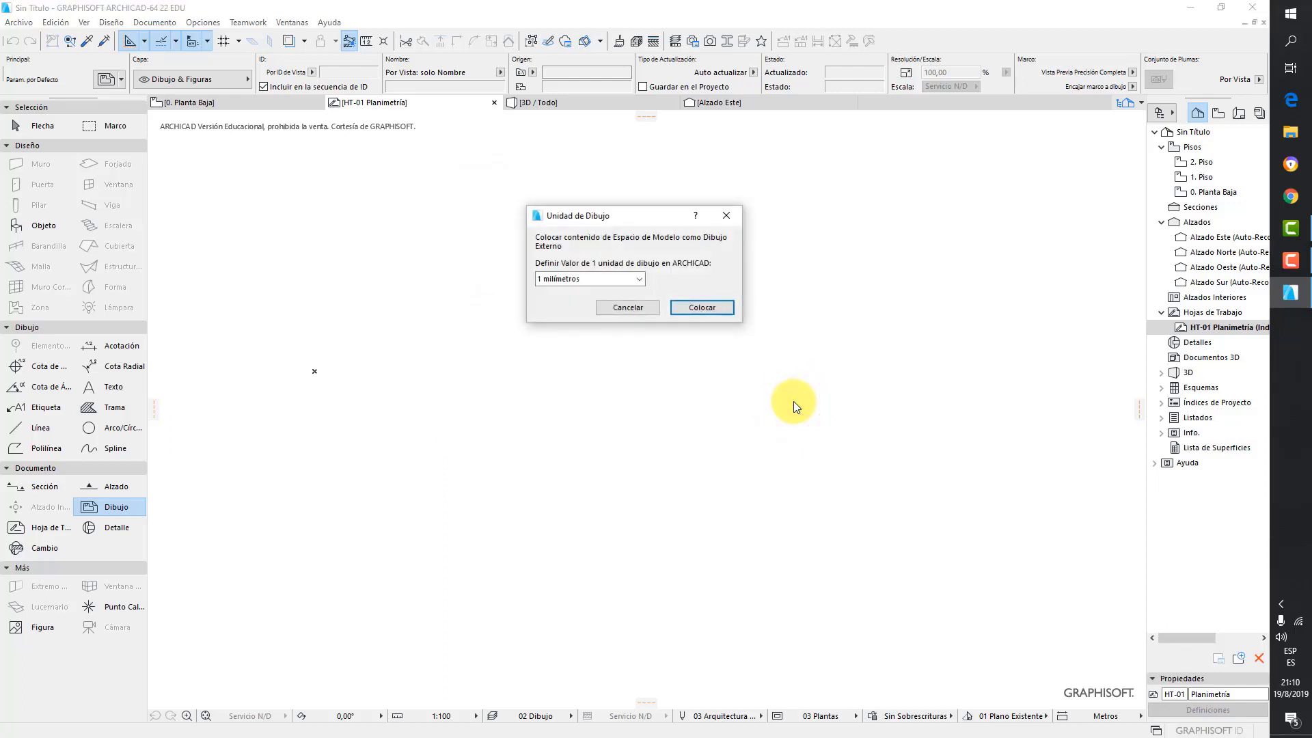
Define one drawing unit as 1 metro, place the Planimetría drawing and fit it in the window
click(639, 278)
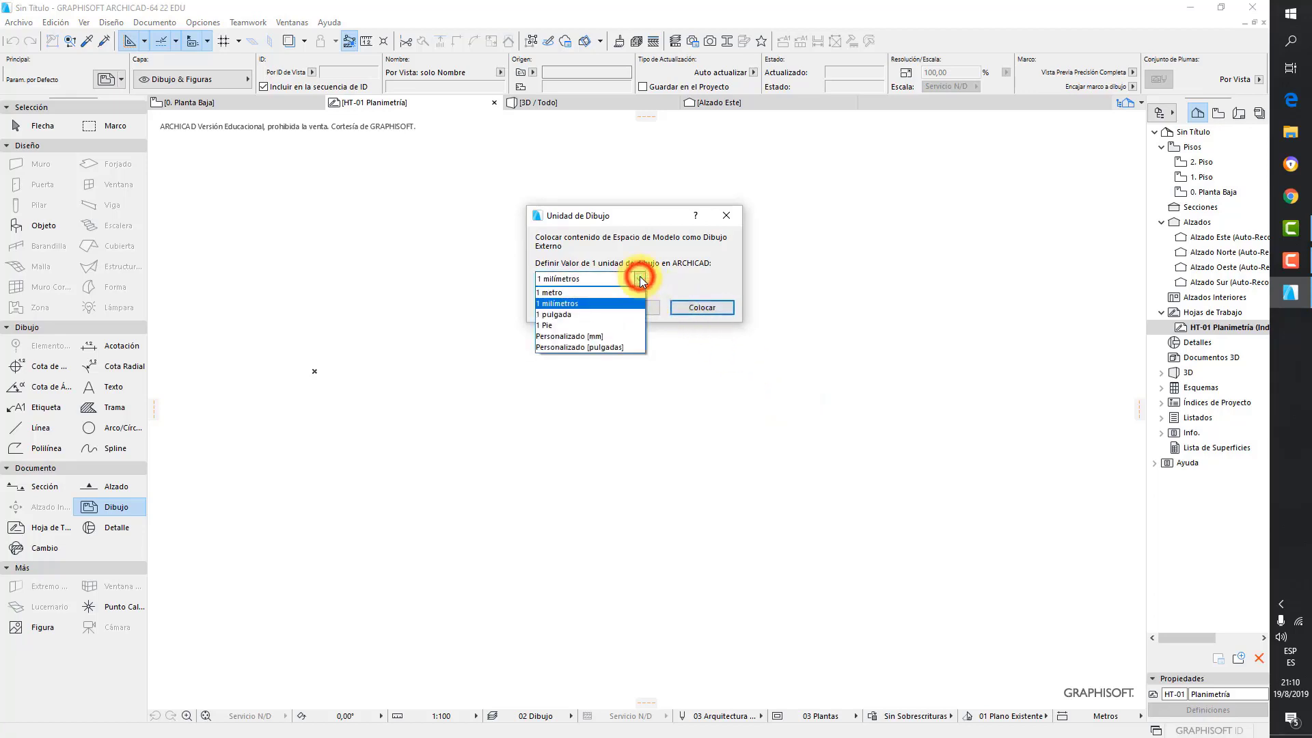
click(604, 291)
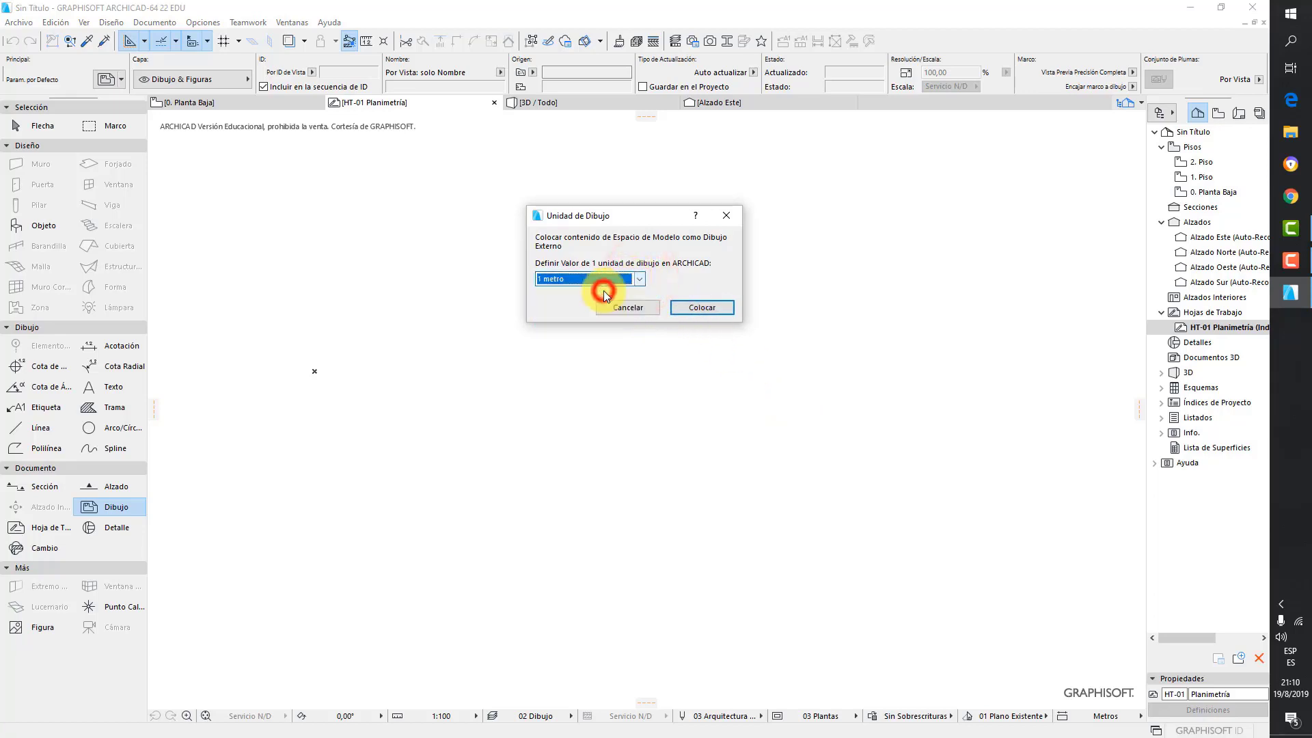
click(722, 311)
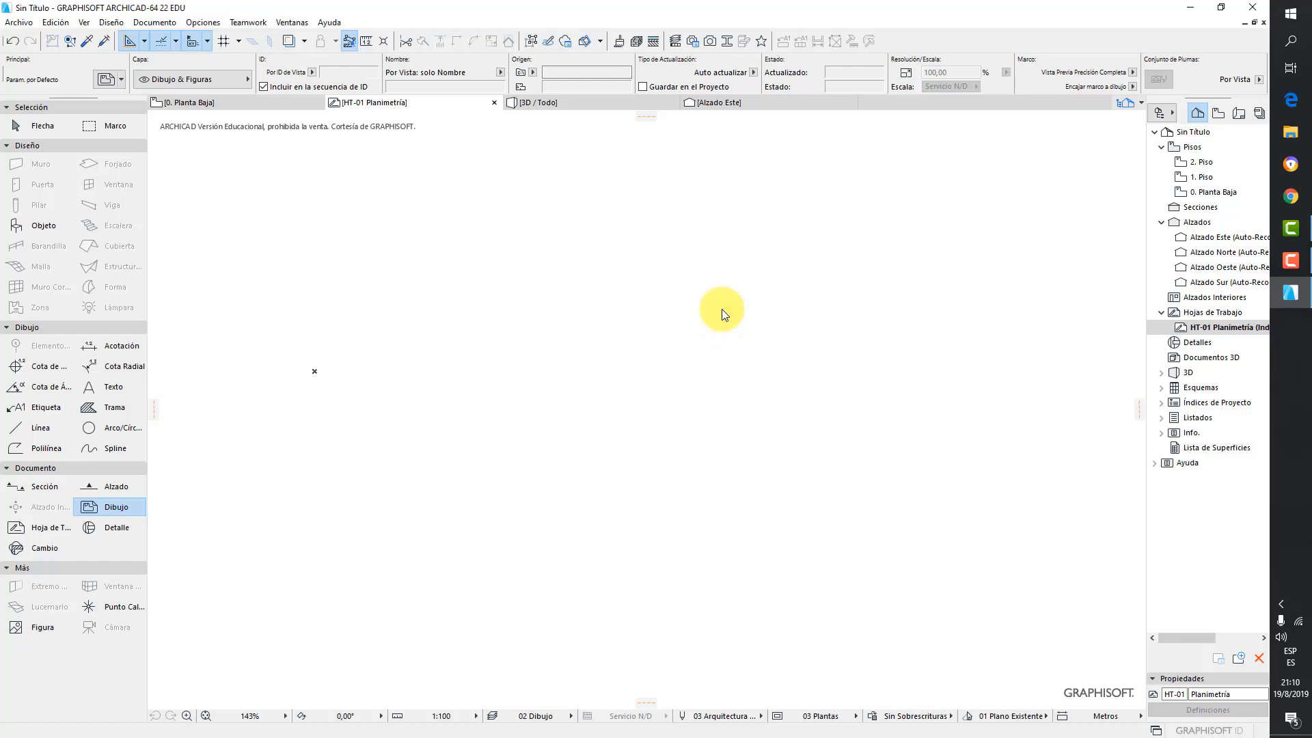
click(205, 715)
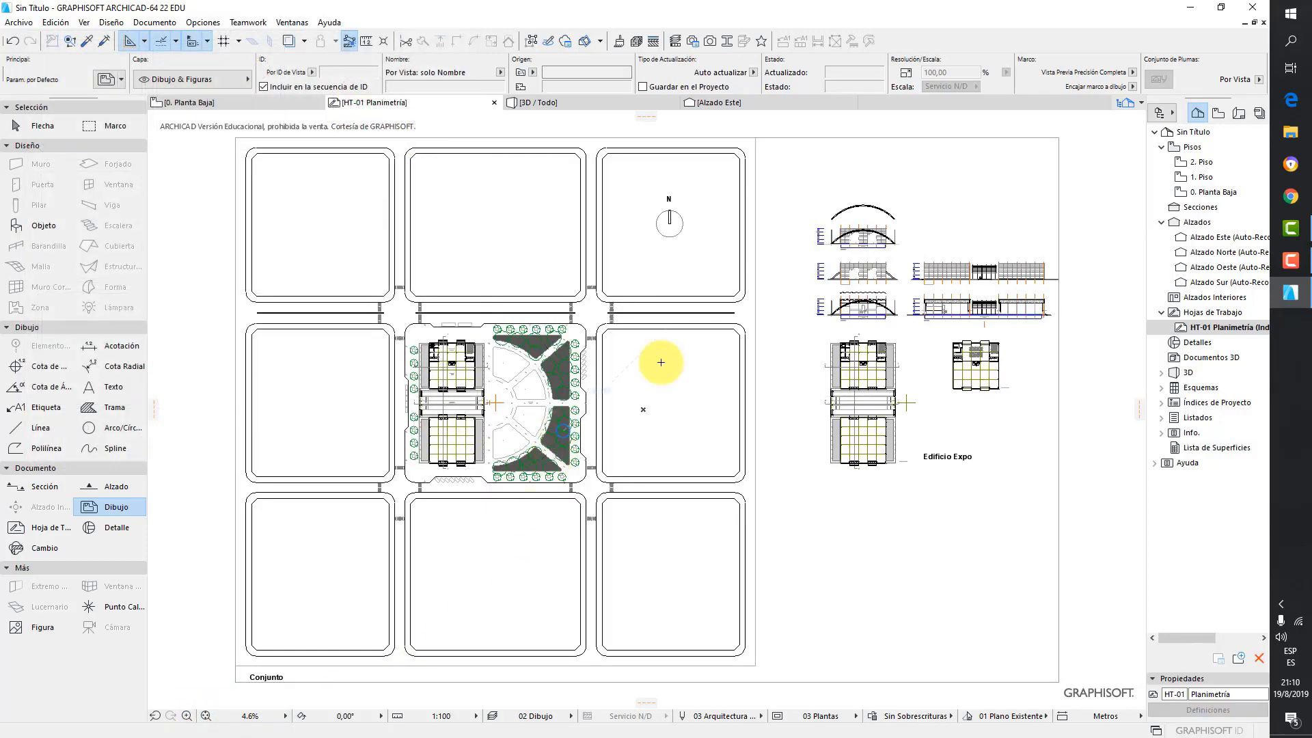
Measure the width of the upper middle city block between the midpoints of its outer vertical edges
scroll(660, 362, down, 3)
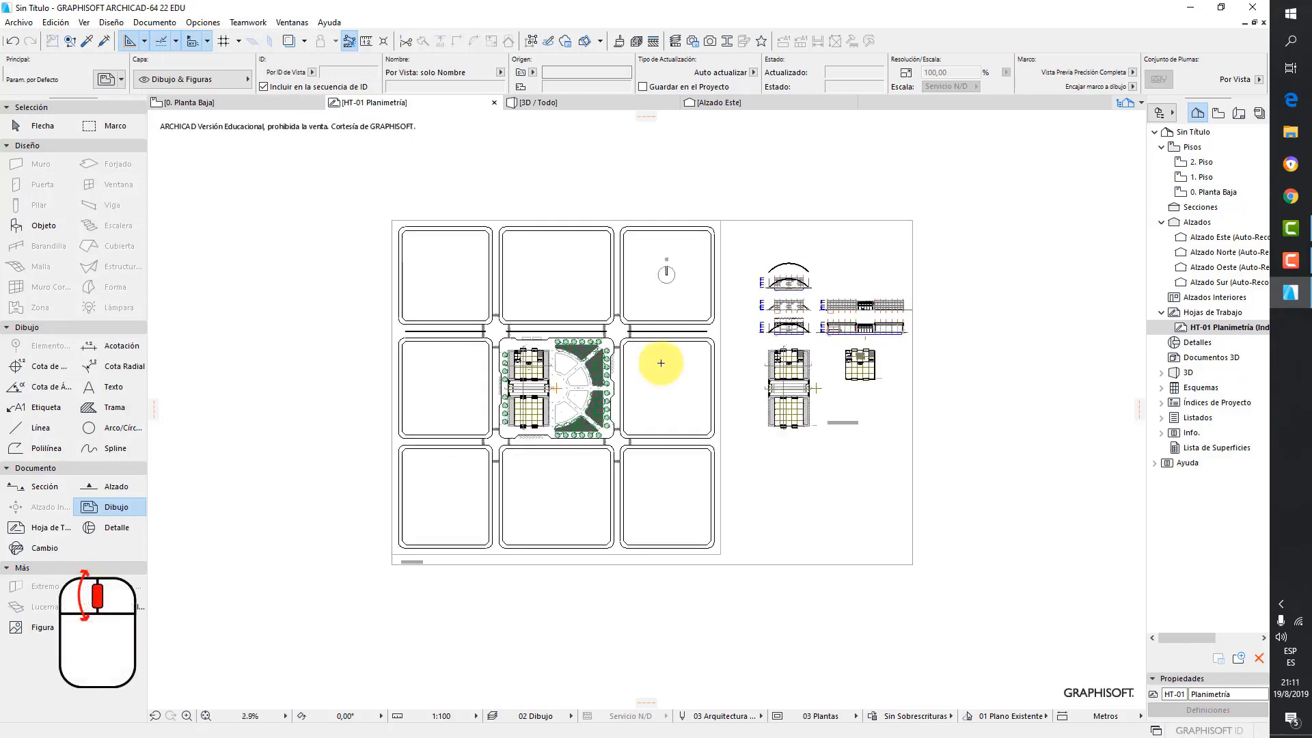
scroll(661, 362, up, 5)
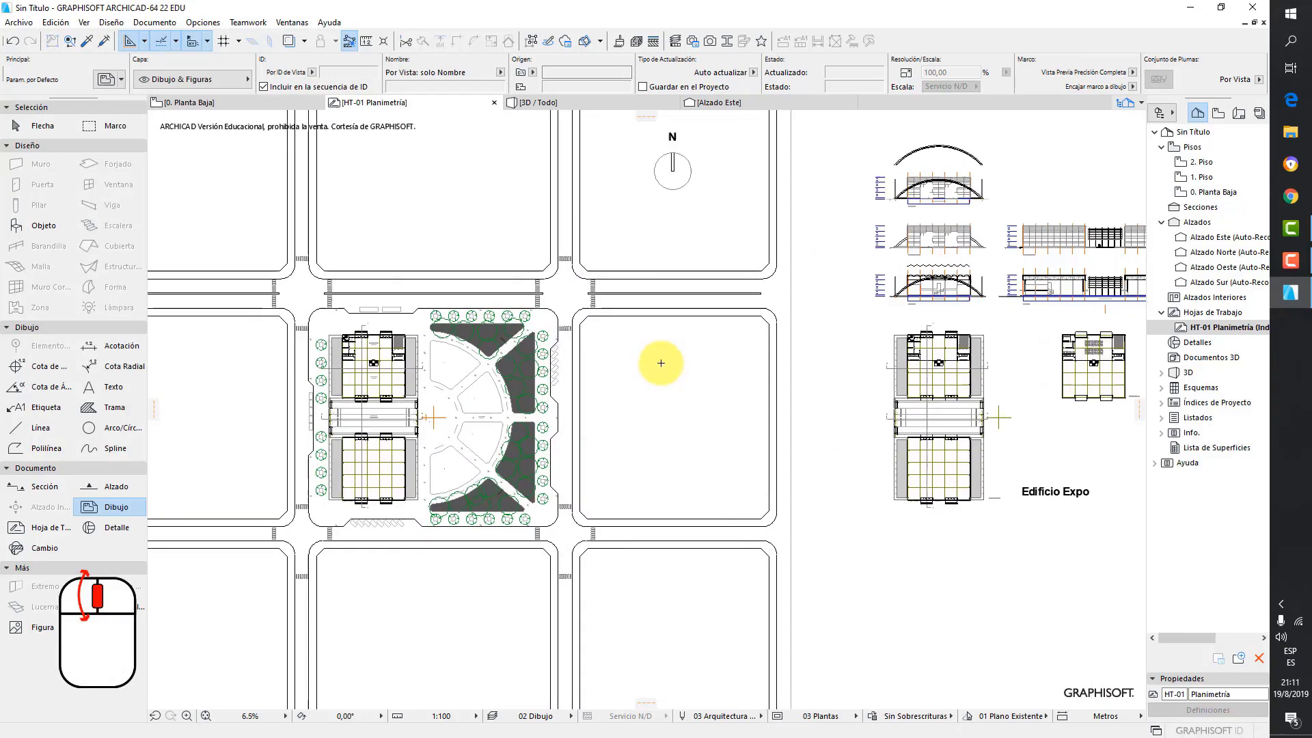
scroll(661, 362, down, 1)
scroll(656, 361, down, 2)
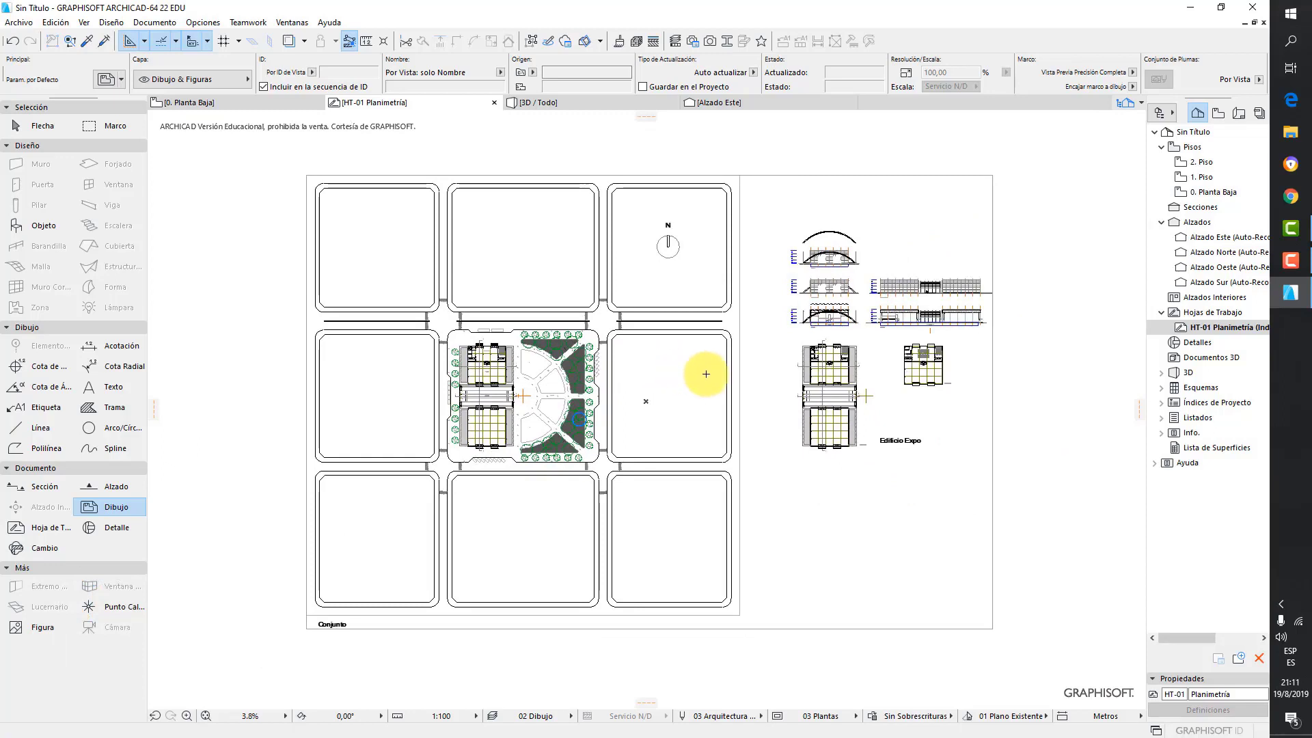
mouse_move(706, 373)
middle_down()
mouse_move(592, 375)
mouse_move(747, 372)
mouse_move(650, 375)
middle_up()
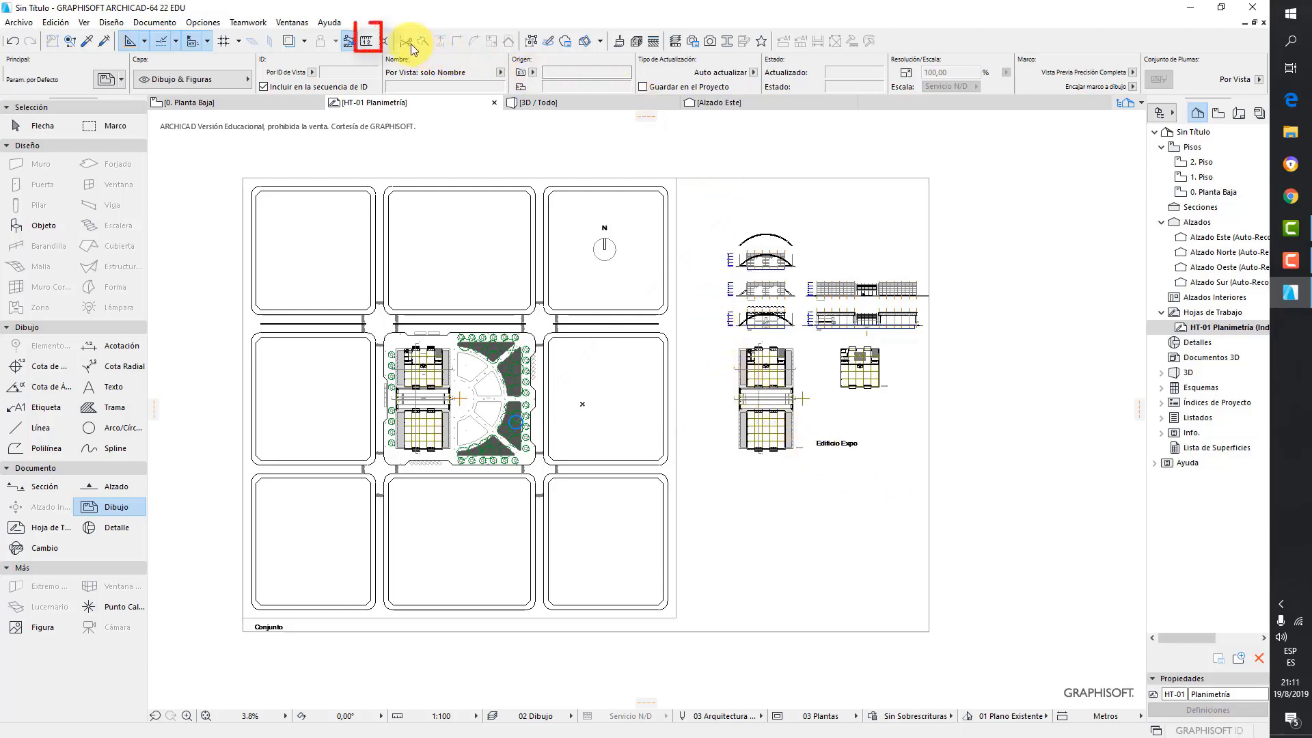
click(371, 43)
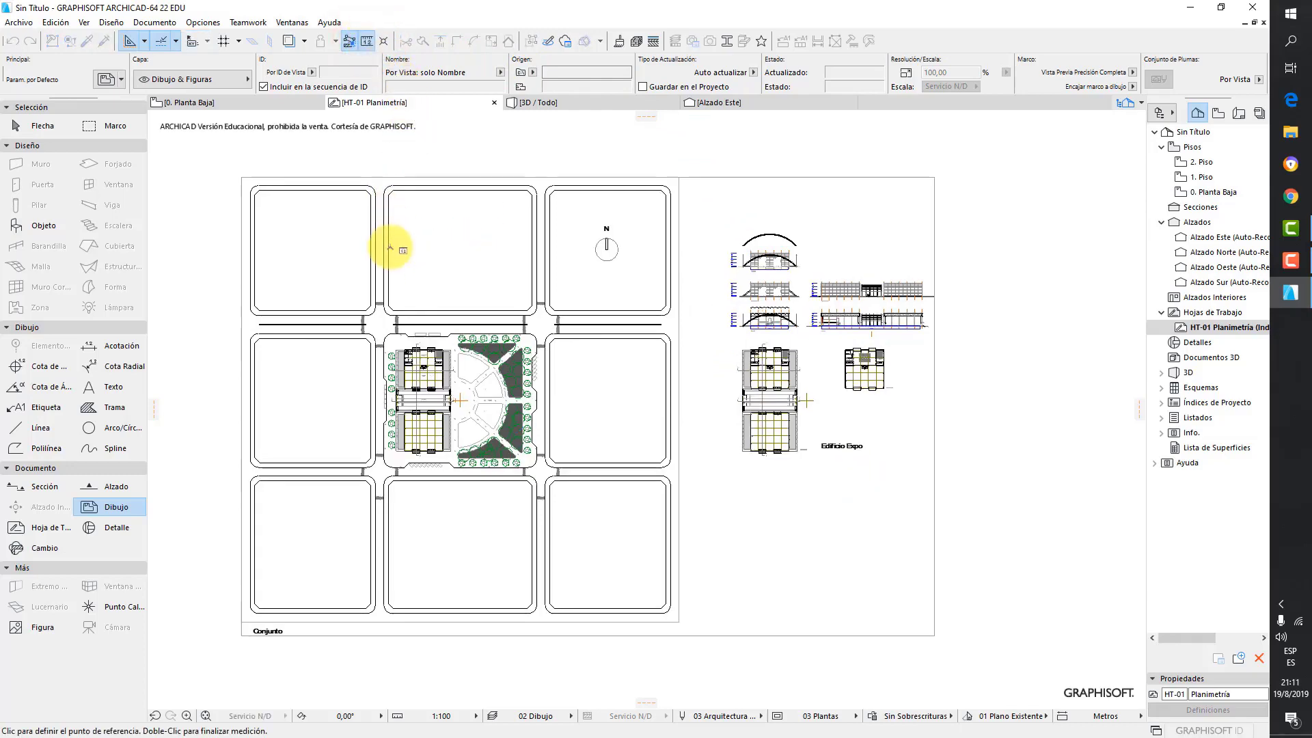
scroll(377, 270, up, 4)
scroll(377, 270, up, 1)
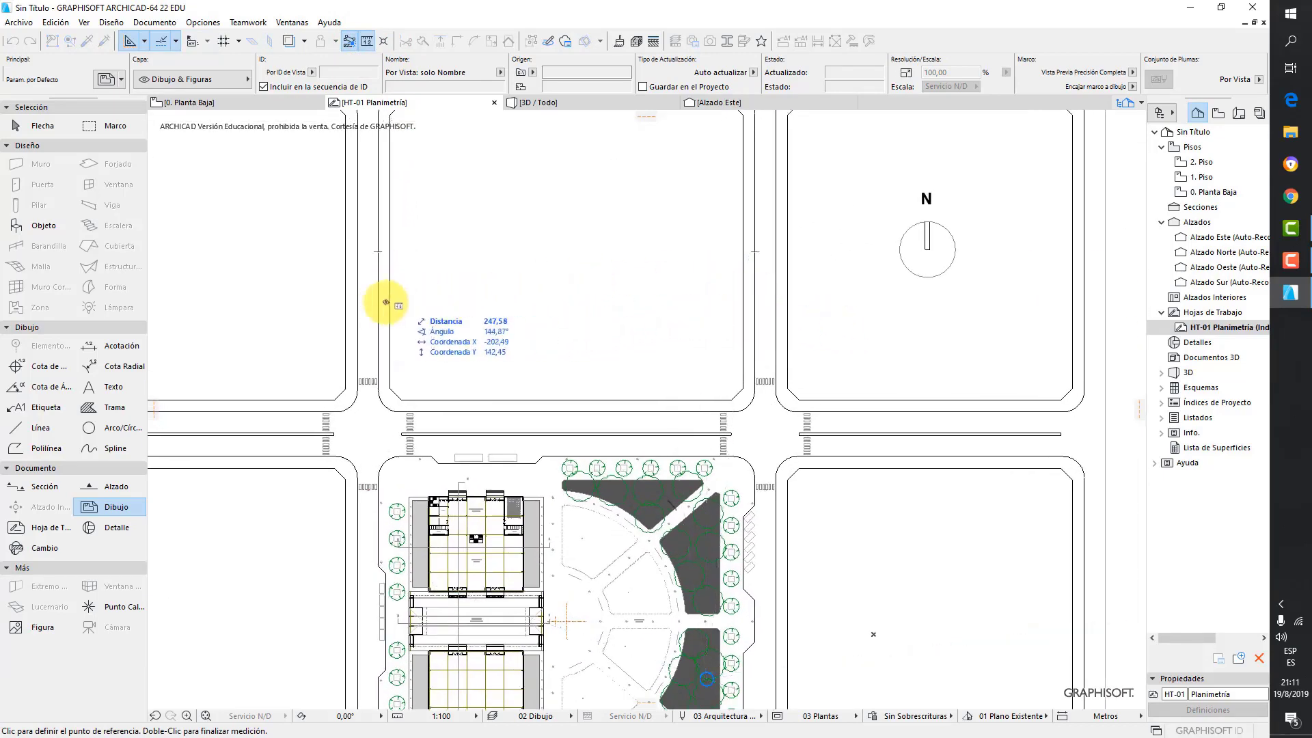
click(378, 250)
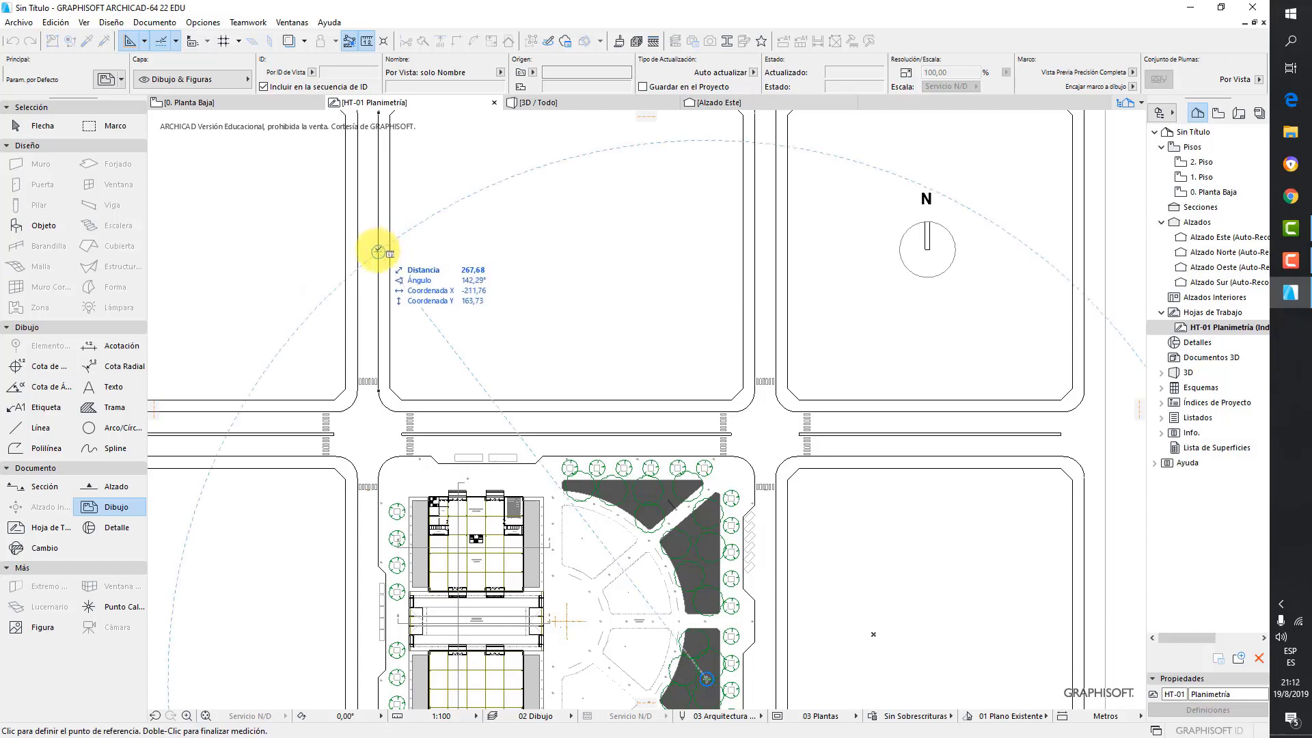
click(377, 251)
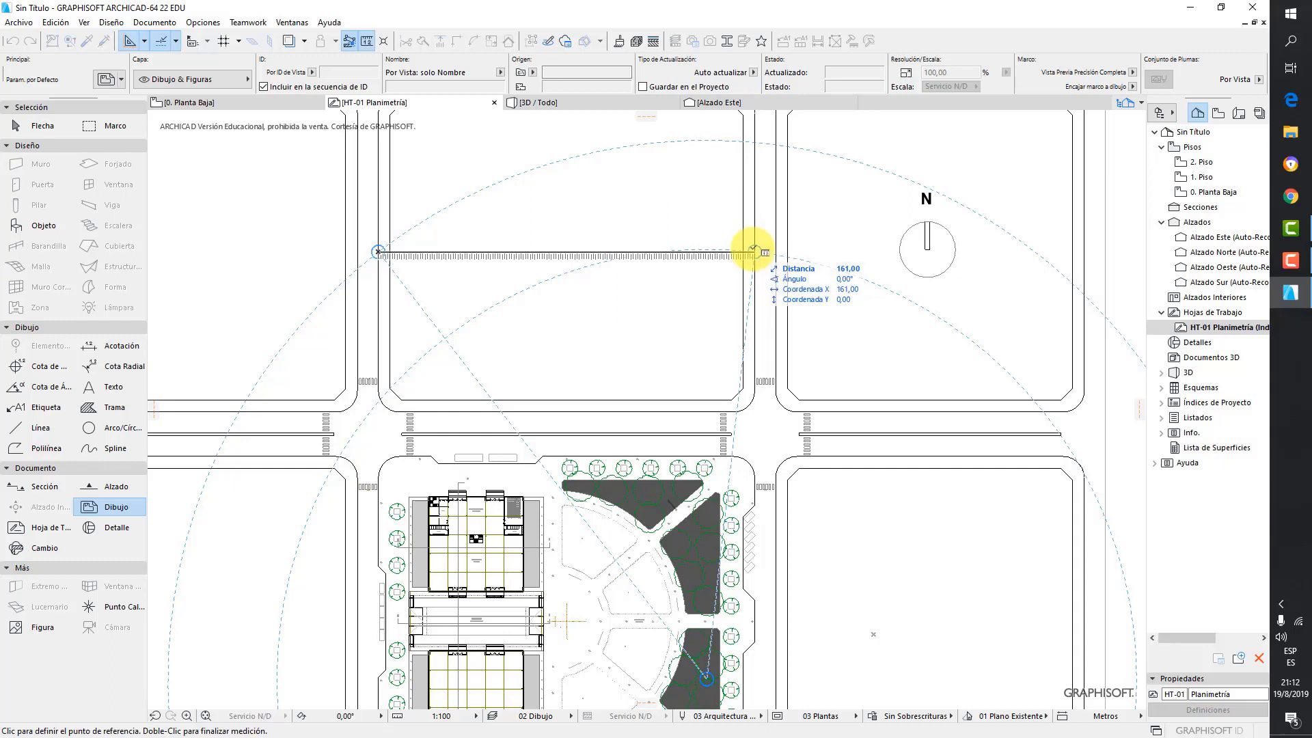
key(Escape)
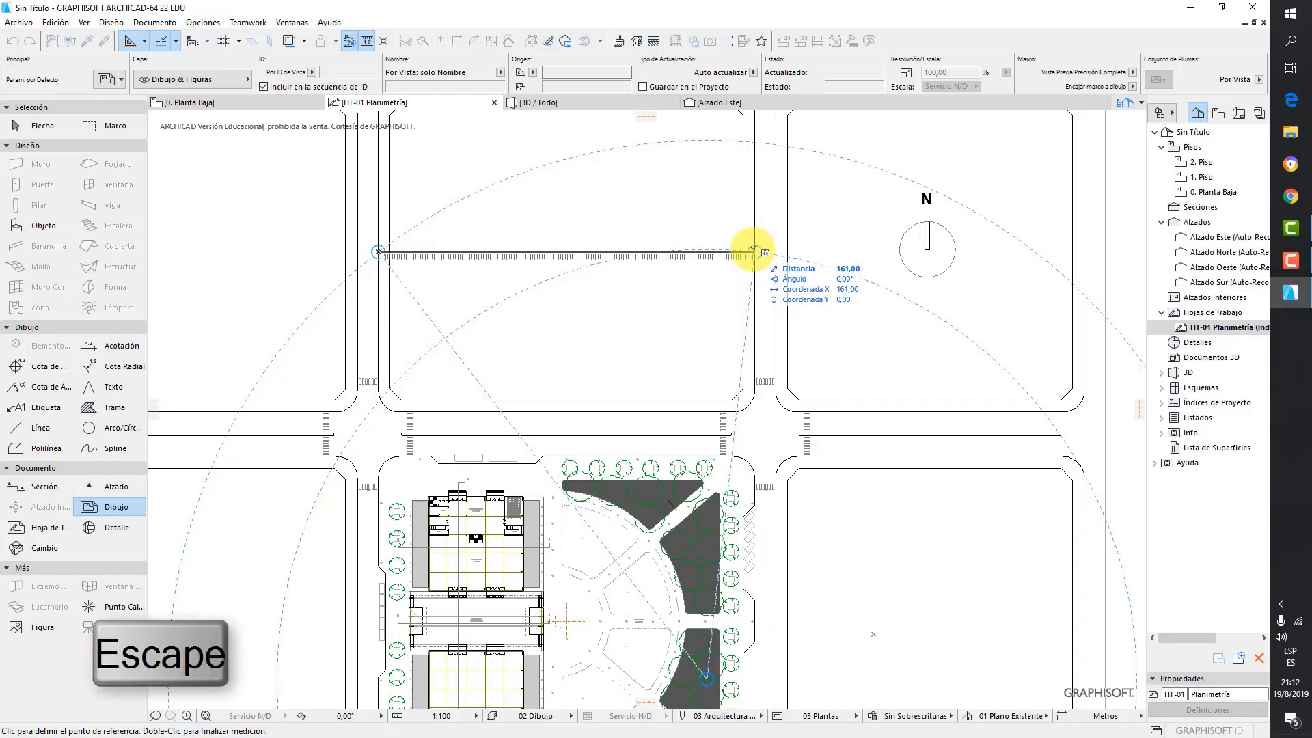
key(Escape)
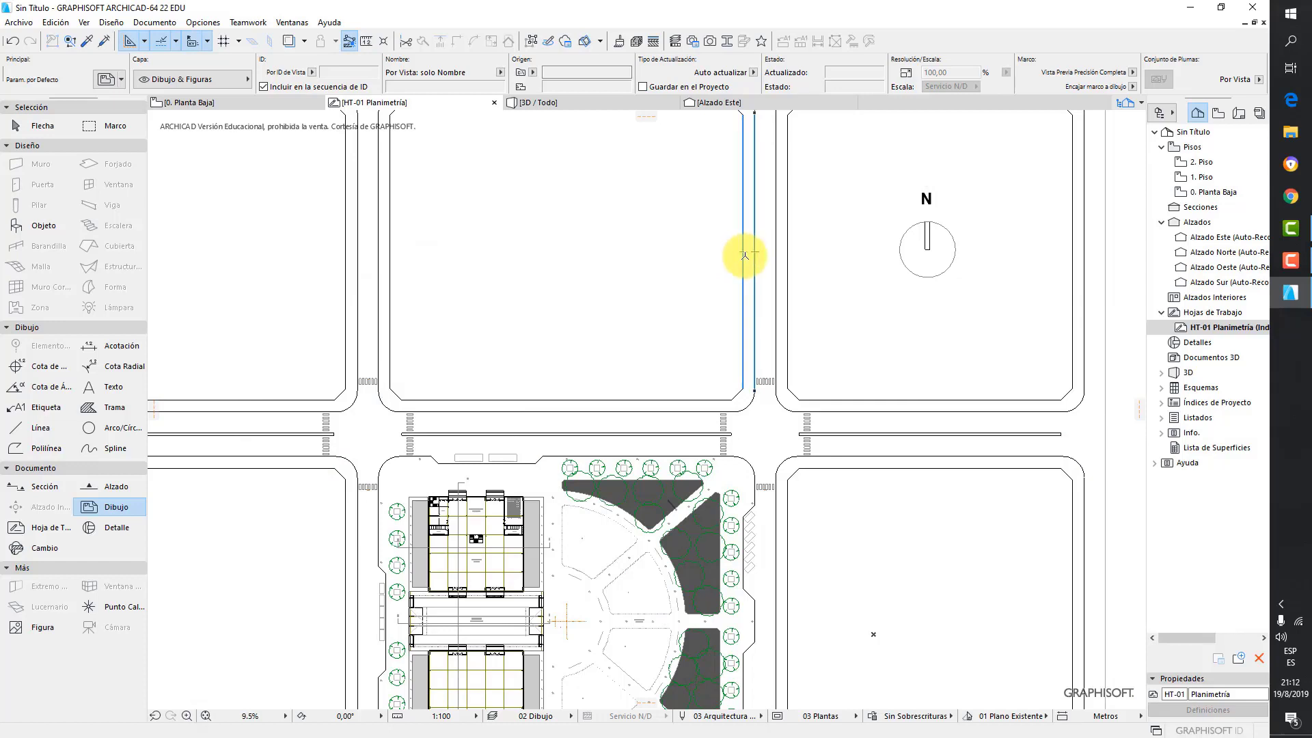
Select the placed Planimetría drawing and set up the Escalar command with its scale factor defined graphically
shift+click(744, 256)
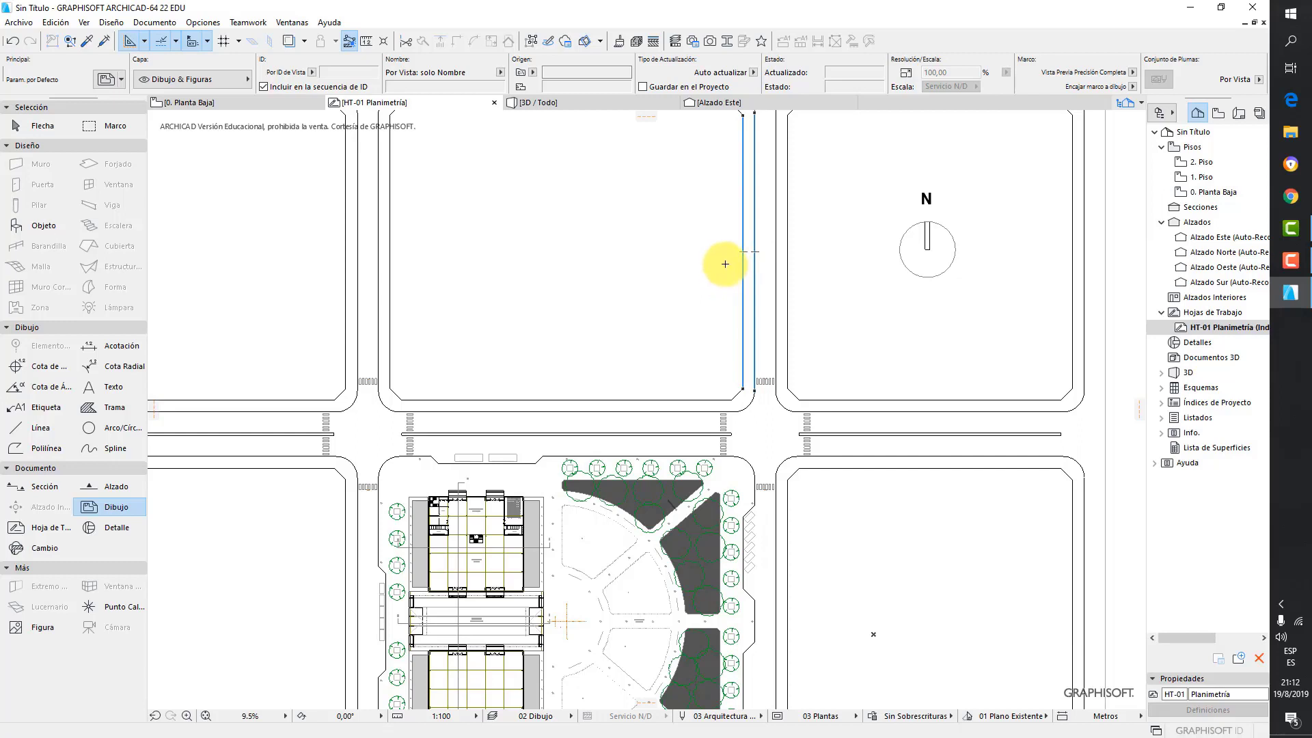
click(42, 129)
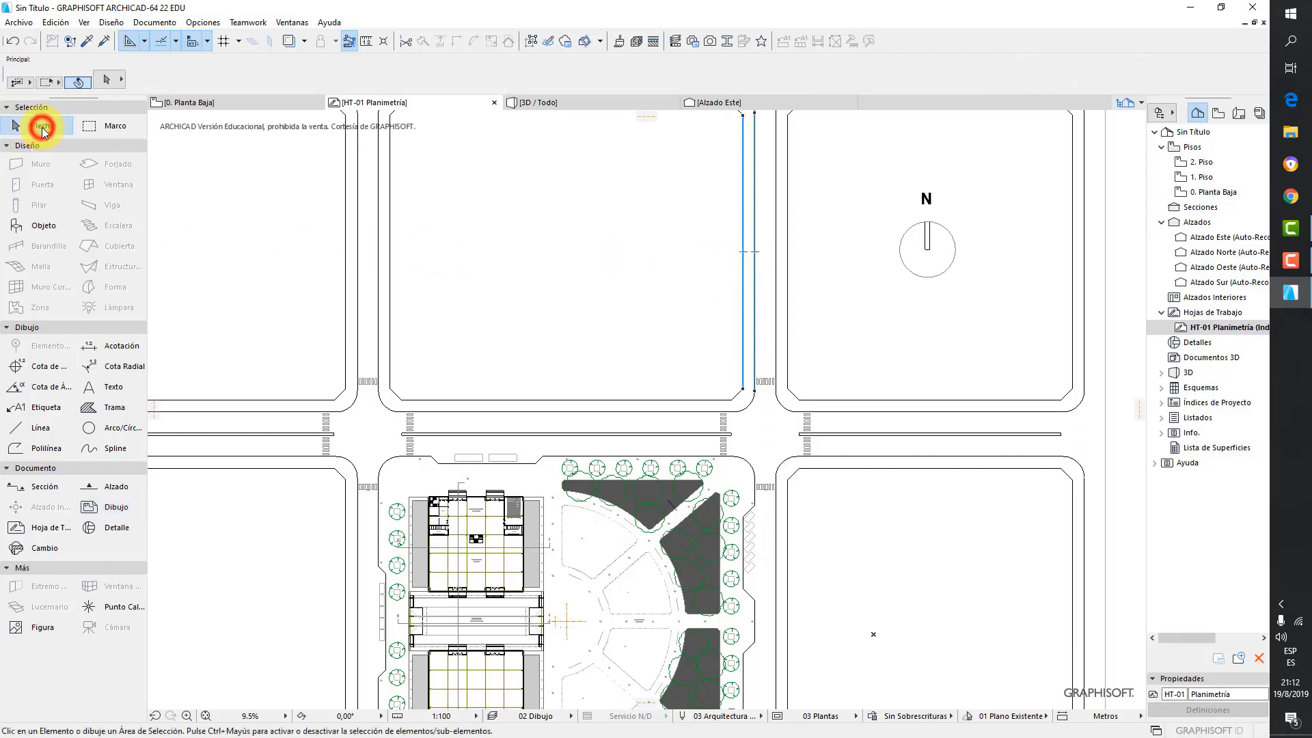
click(589, 410)
scroll(679, 369, down, 3)
middle_drag(692, 366, 551, 292)
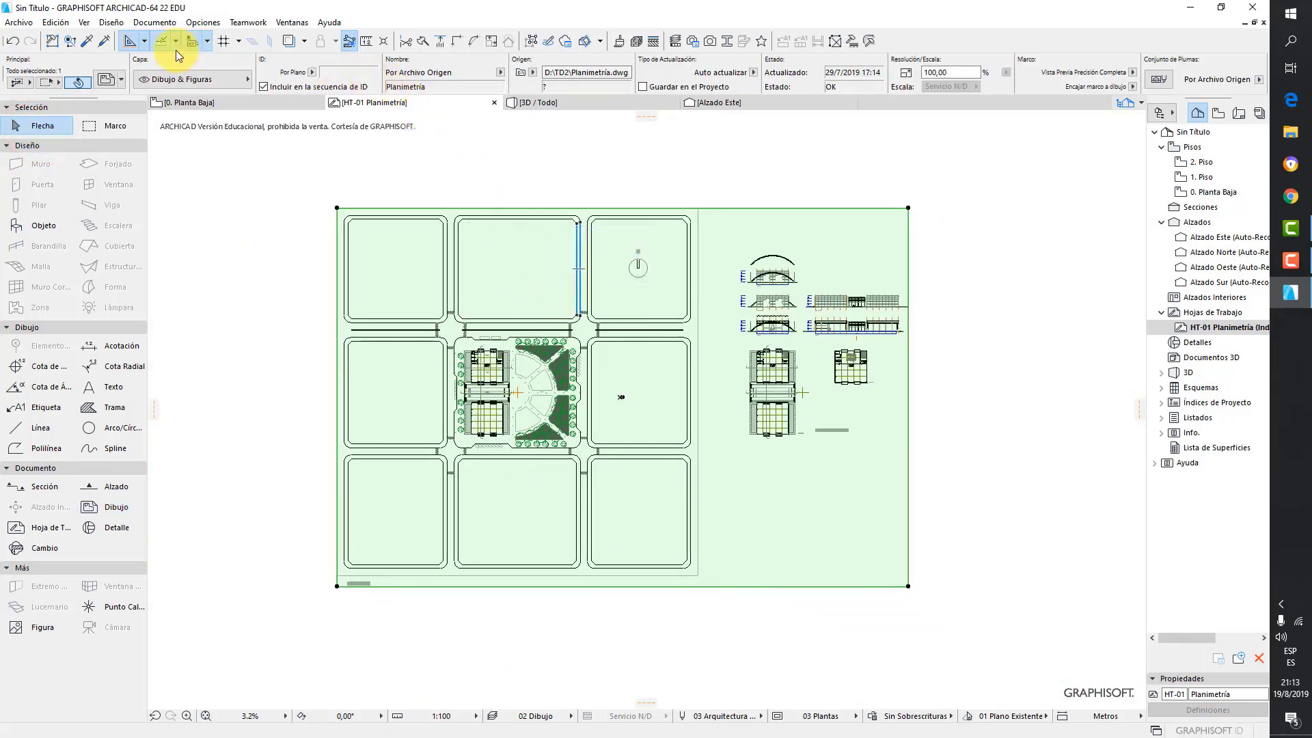
click(56, 23)
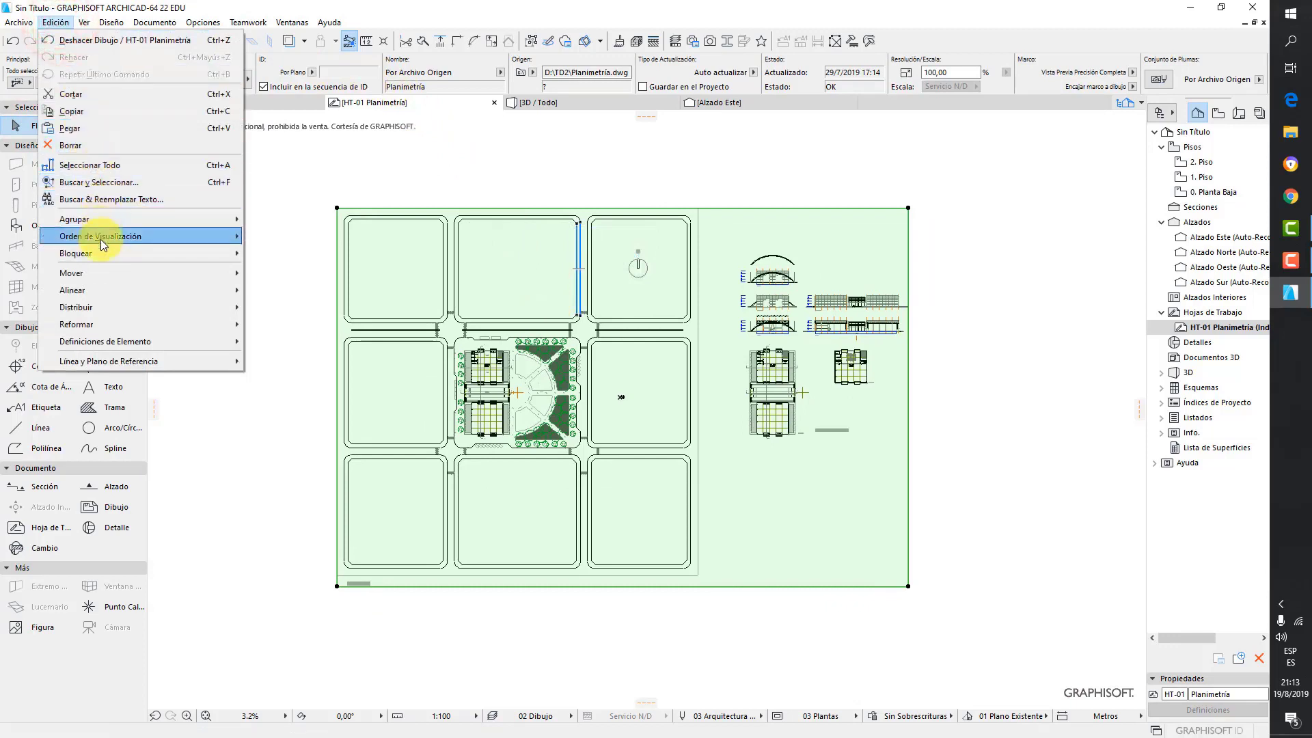
click(99, 324)
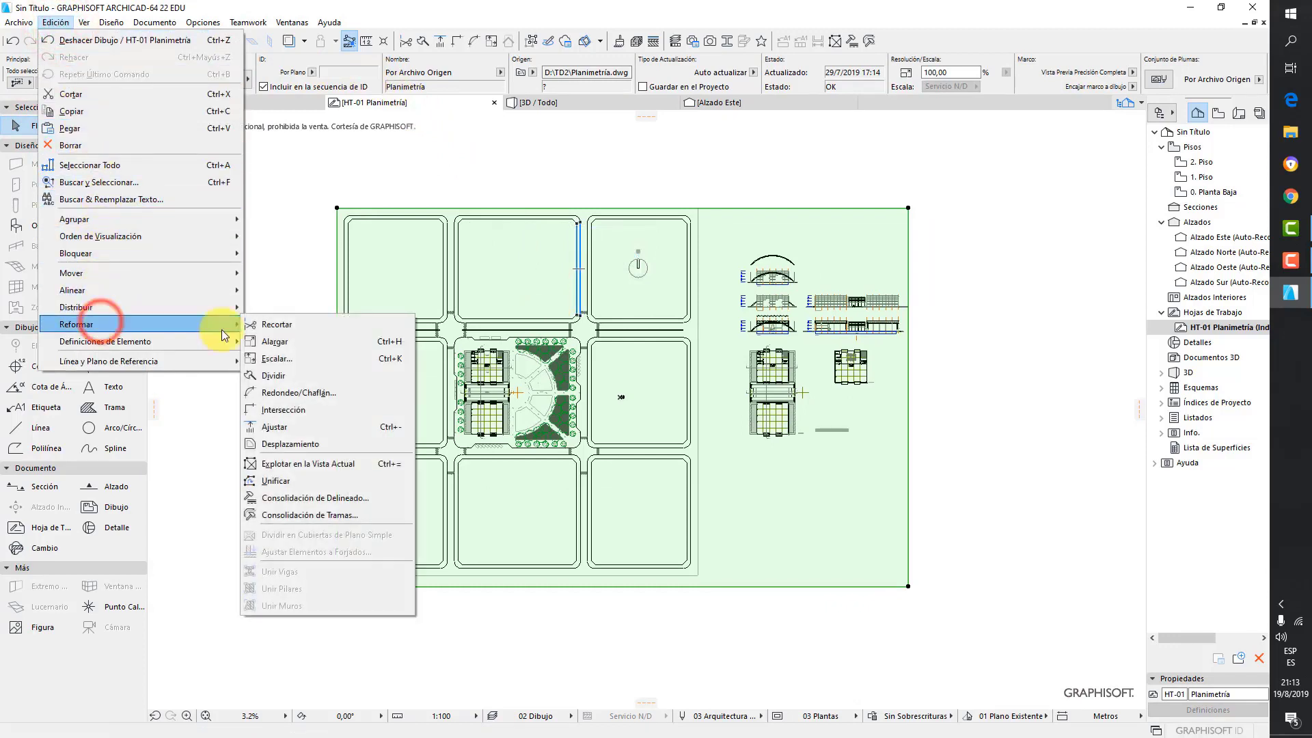
click(282, 360)
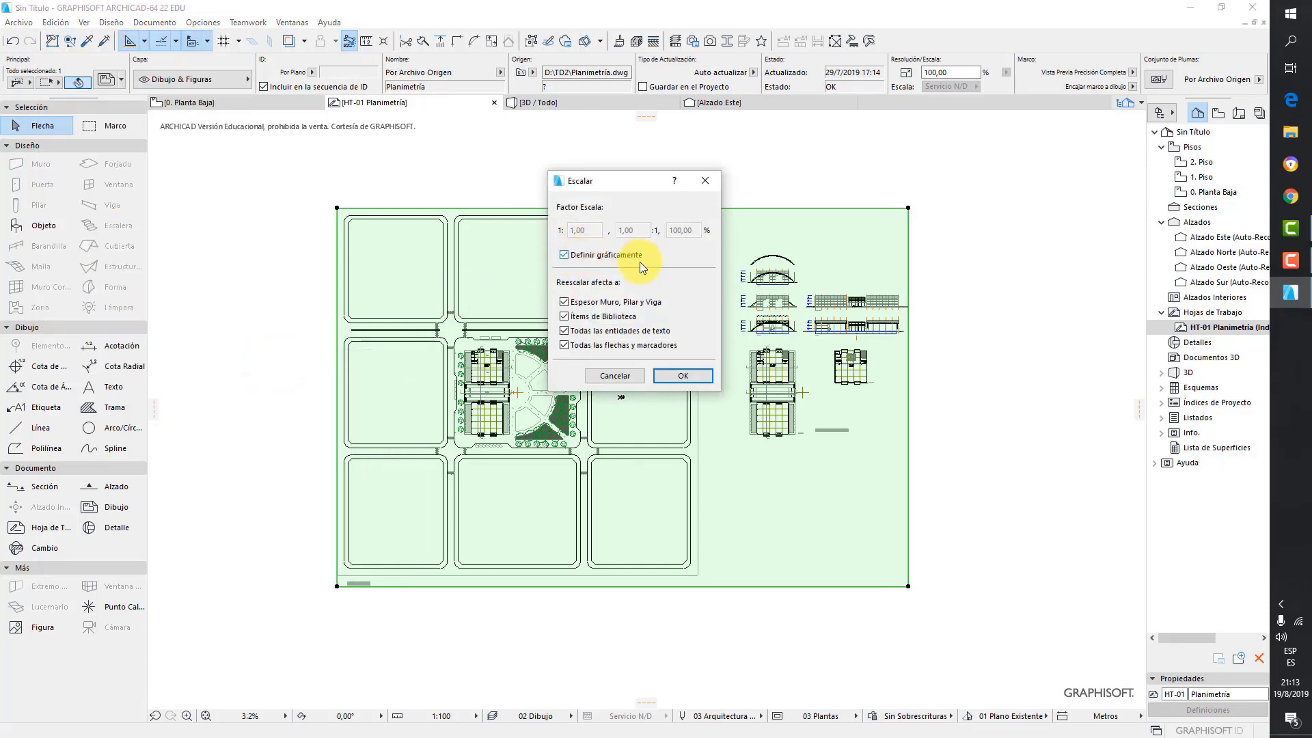
click(683, 376)
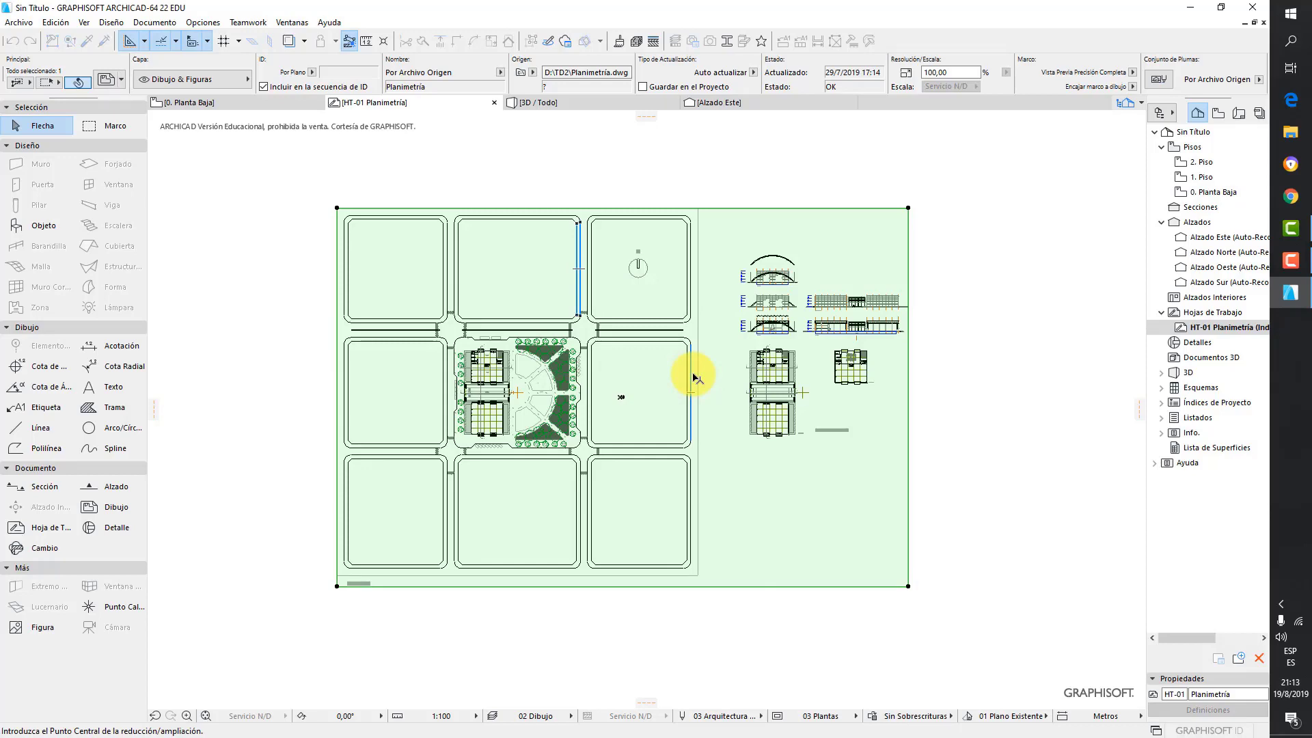
Scale the drawing from the upper middle block's left edge midpoint, using the block's width as reference and 10 as its new length
scroll(533, 273, up, 5)
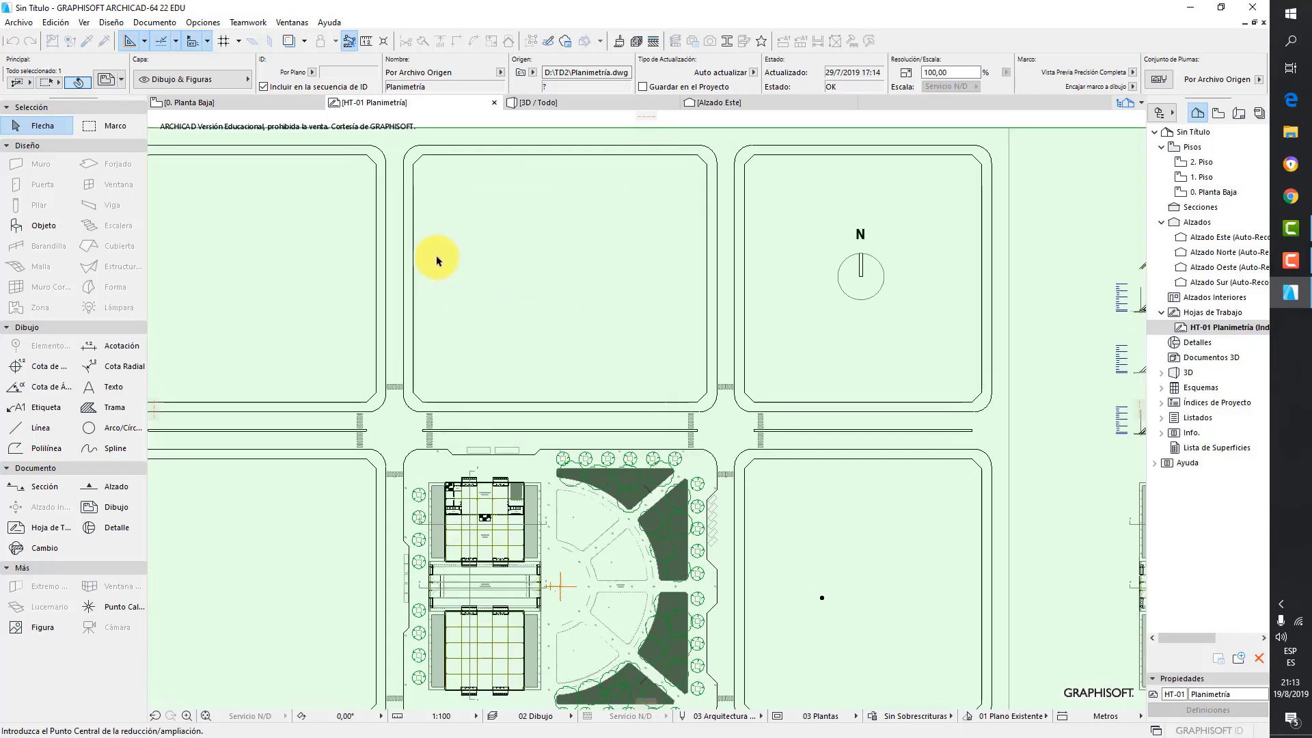
click(403, 278)
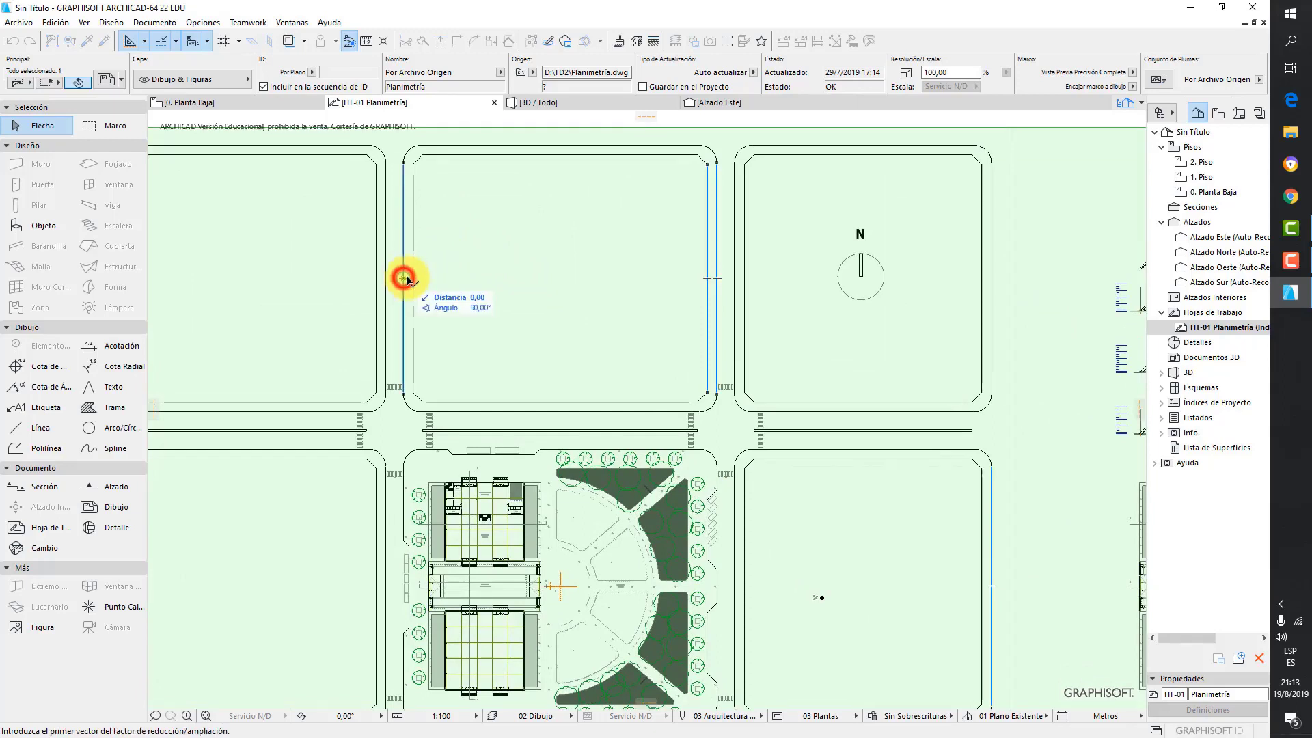
click(718, 278)
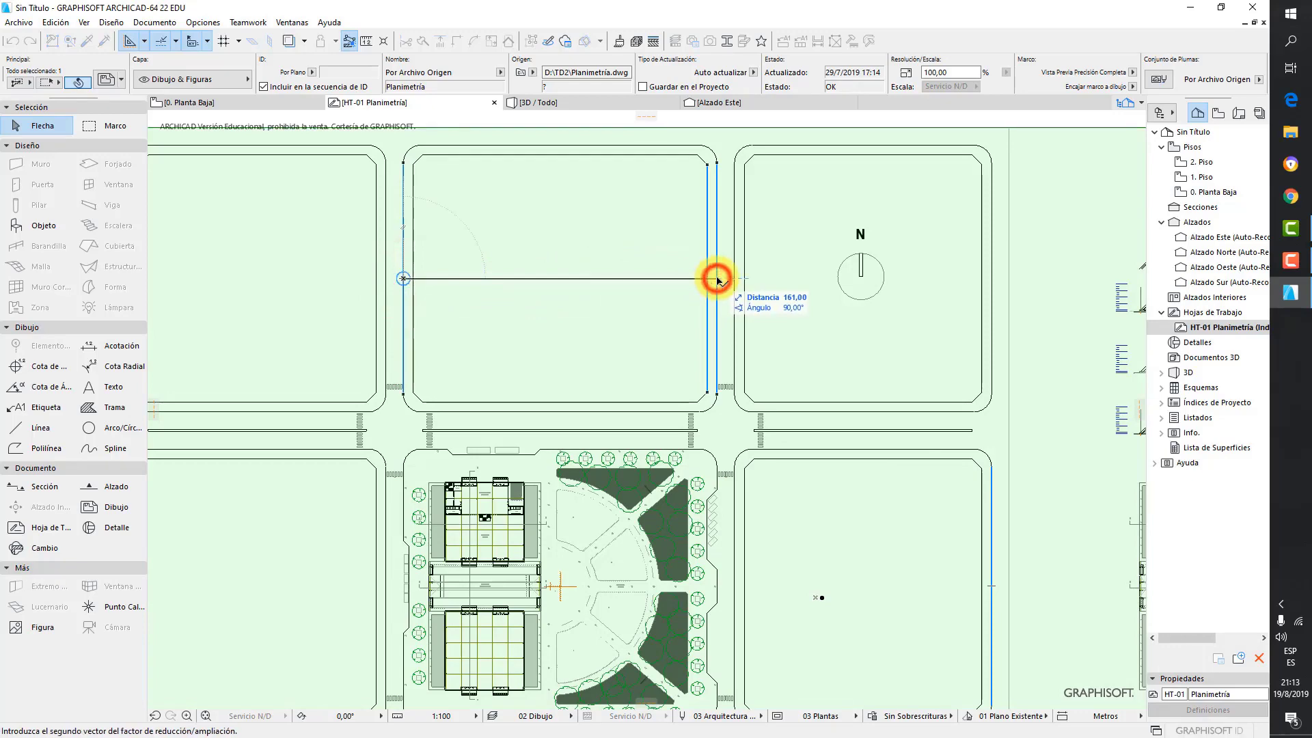
scroll(669, 292, down, 3)
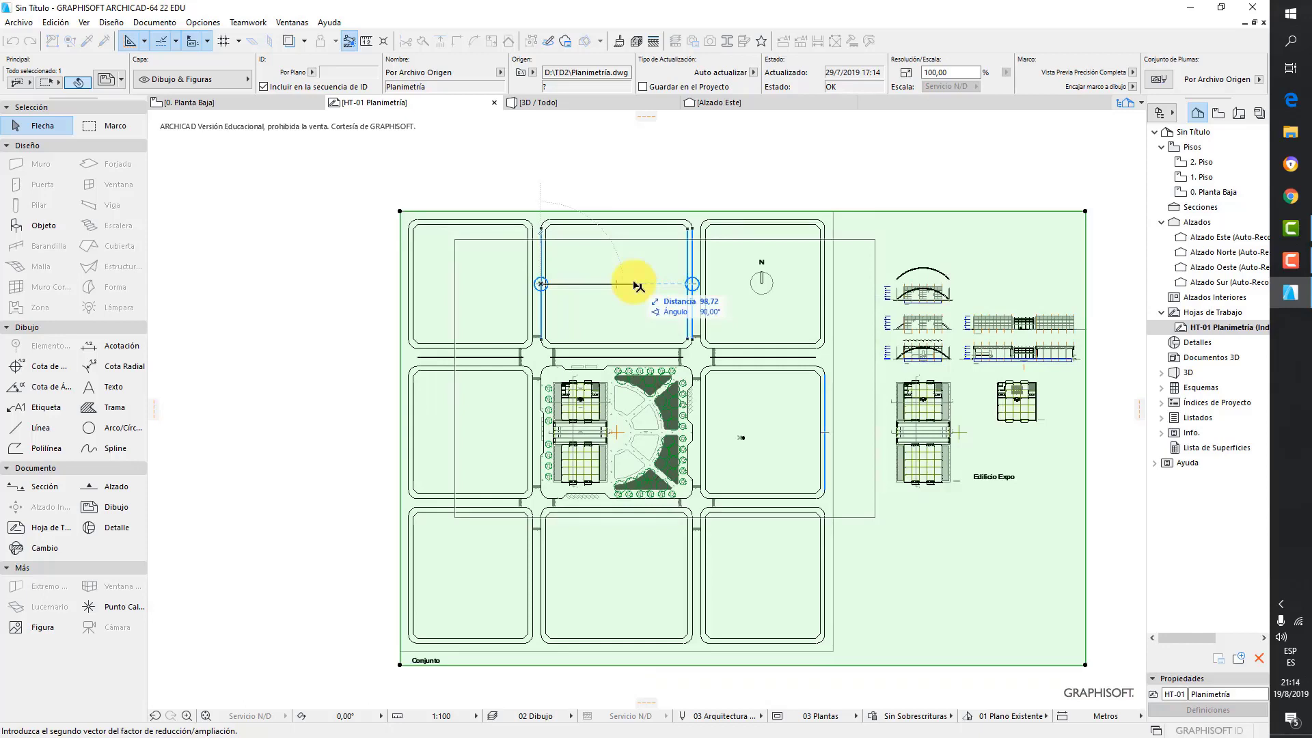
text(10)
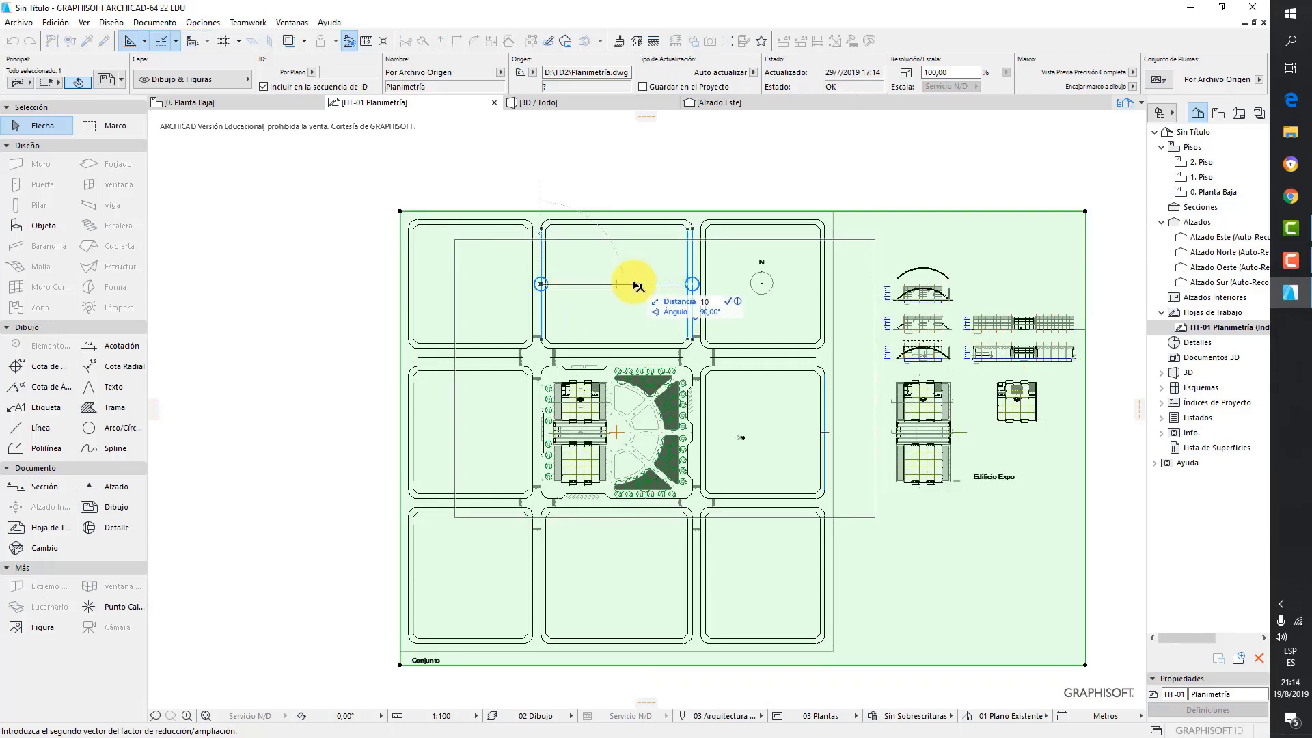
key(Return)
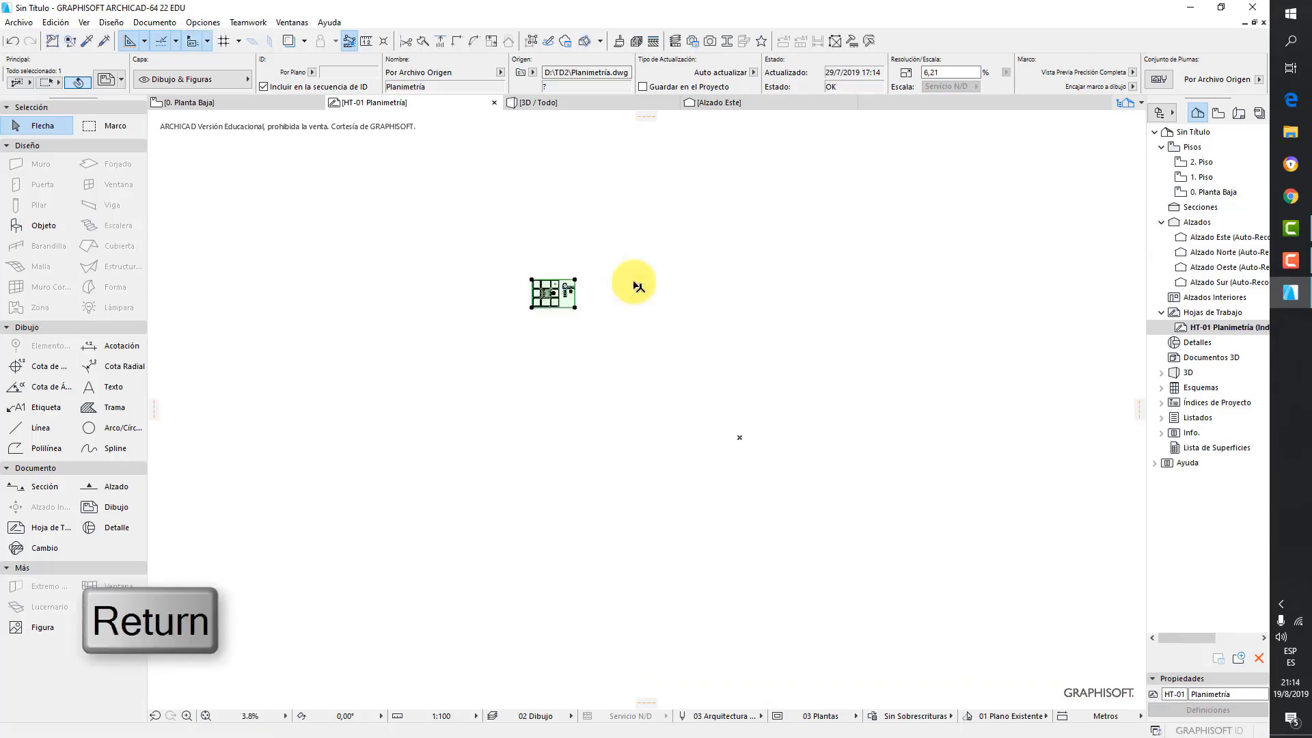
Undo the last scaling of the Planimetría drawing, bring the whole drawing back into view and deselect it
scroll(473, 292, up, 10)
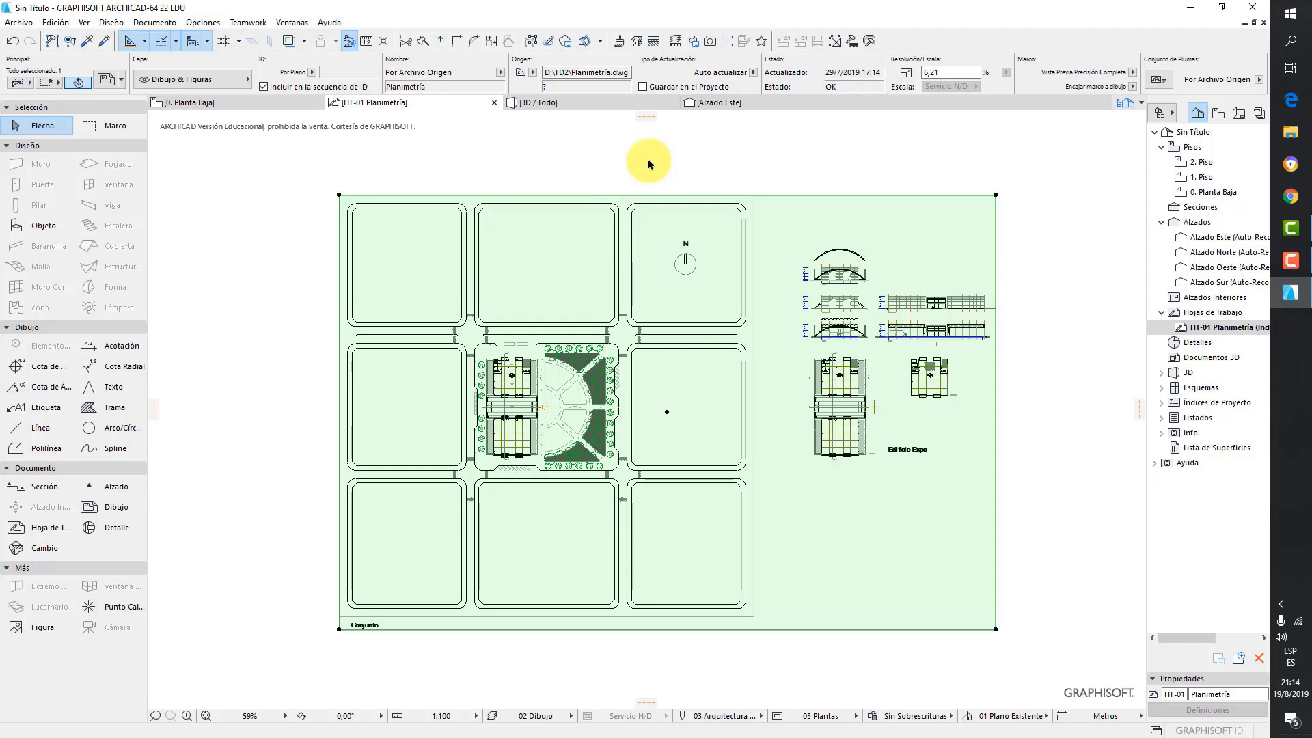
click(14, 44)
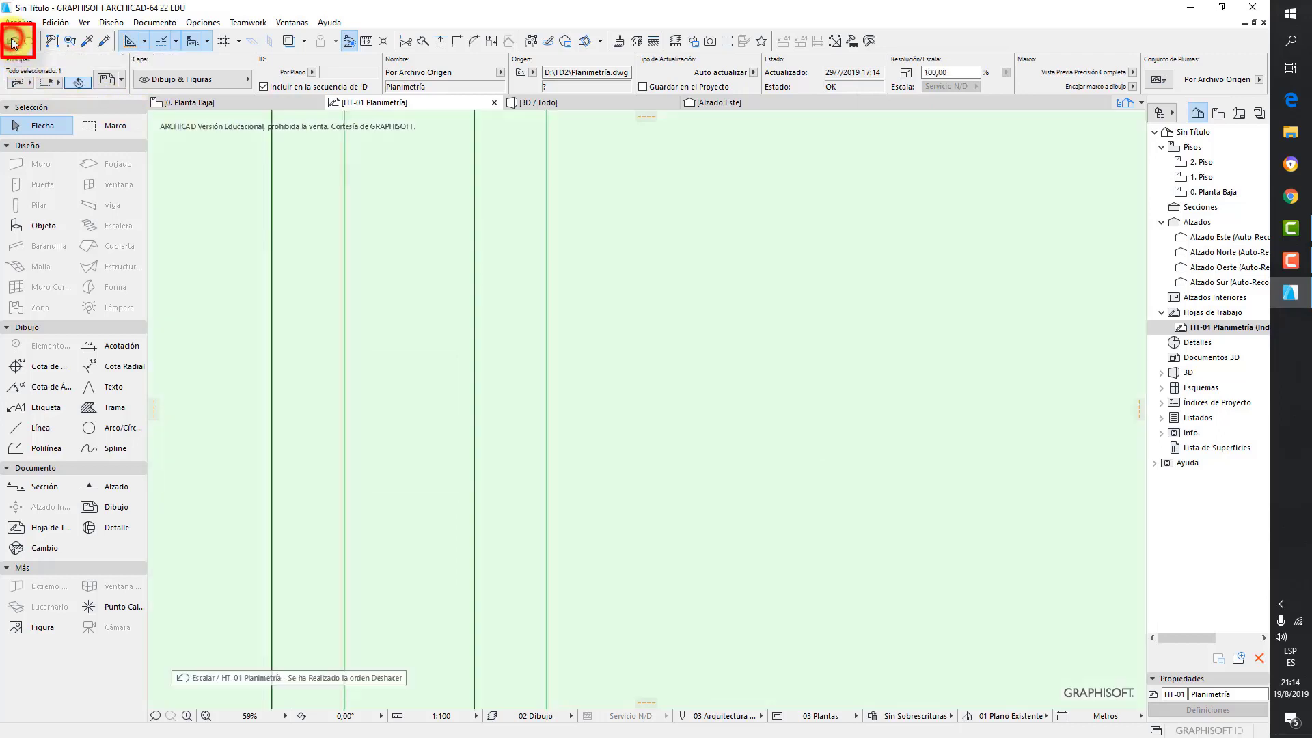
scroll(542, 278, down, 10)
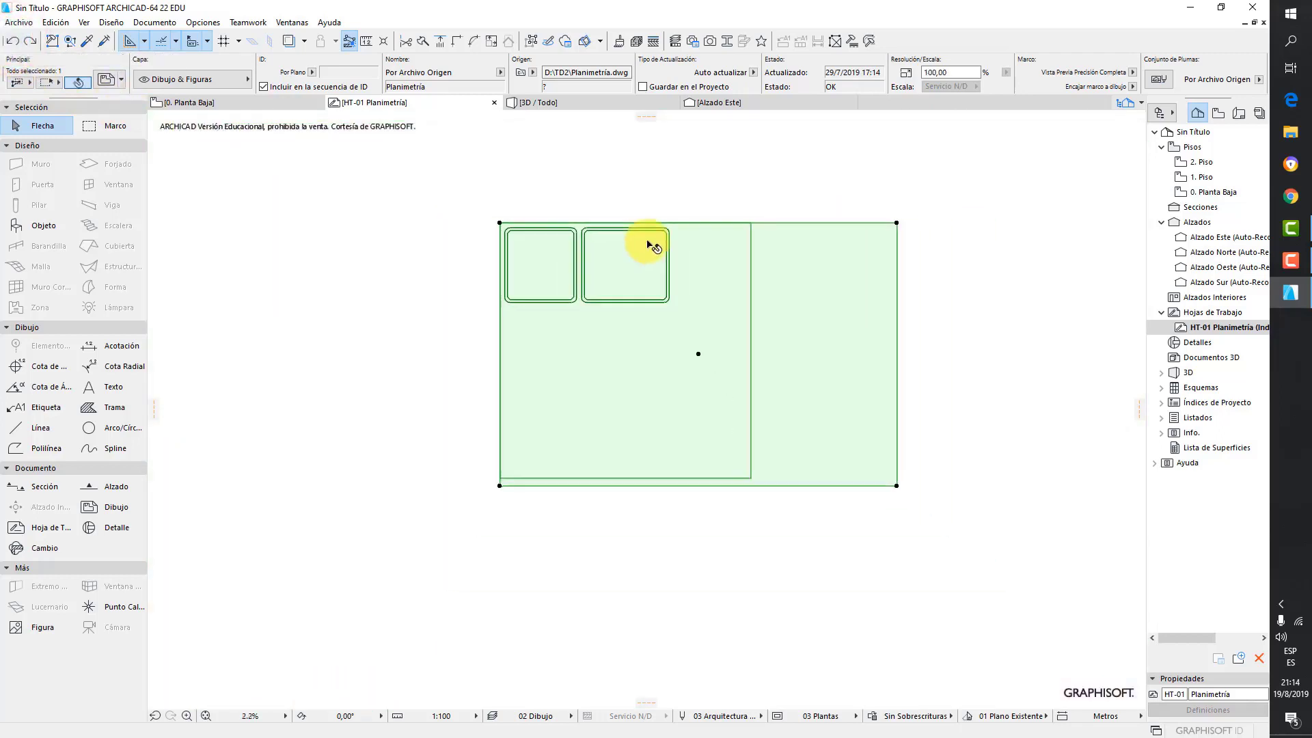
drag(652, 246, 519, 267)
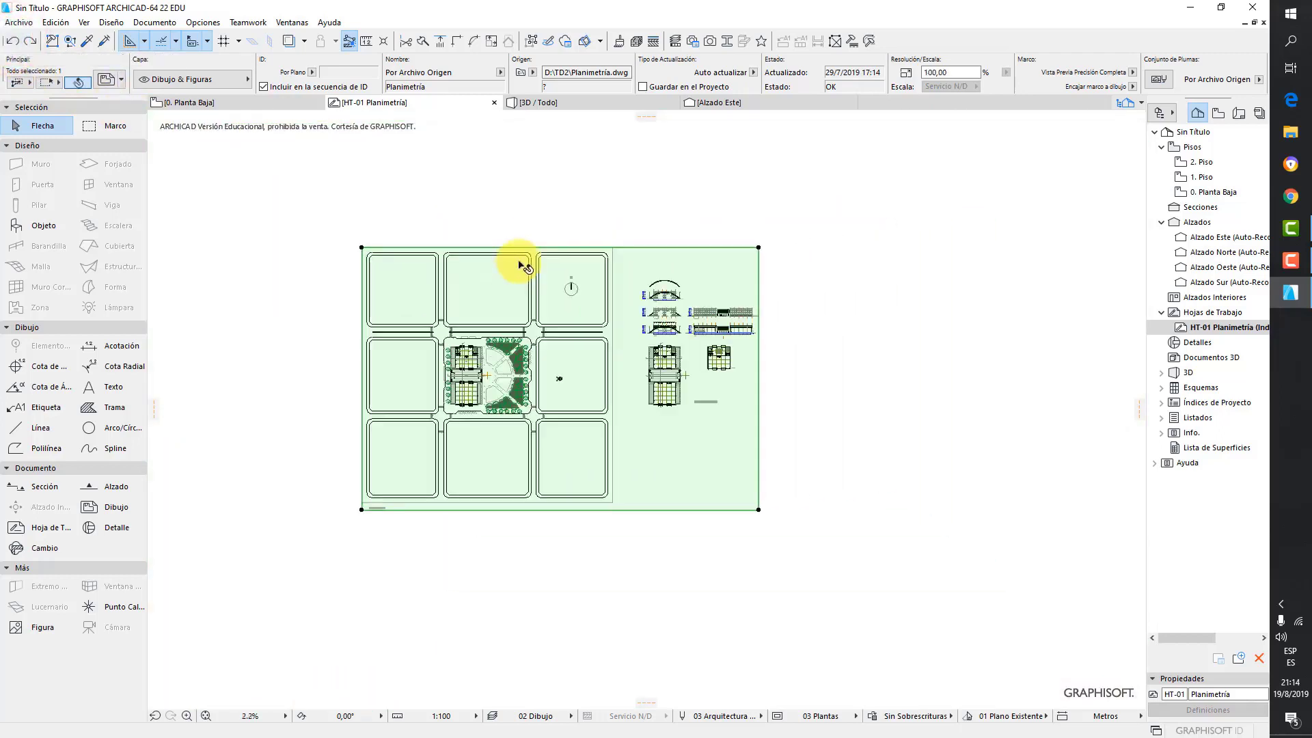
click(926, 238)
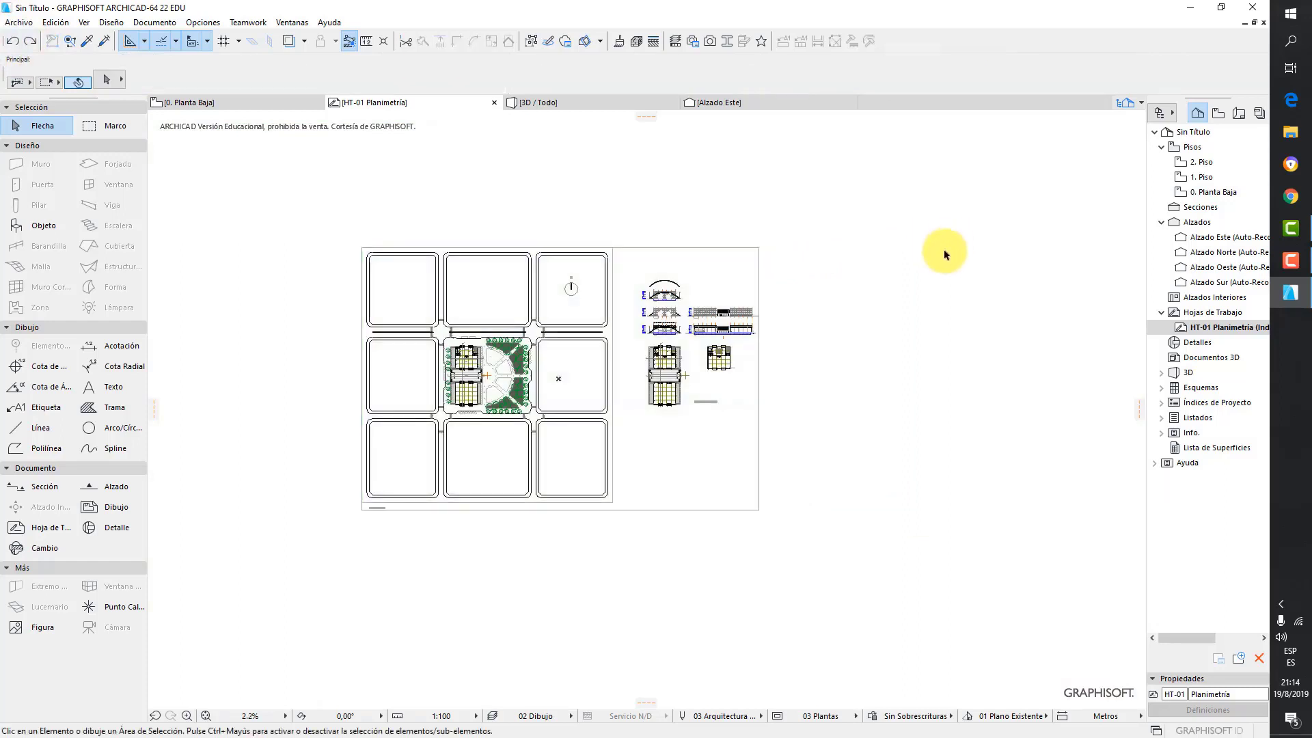
click(947, 258)
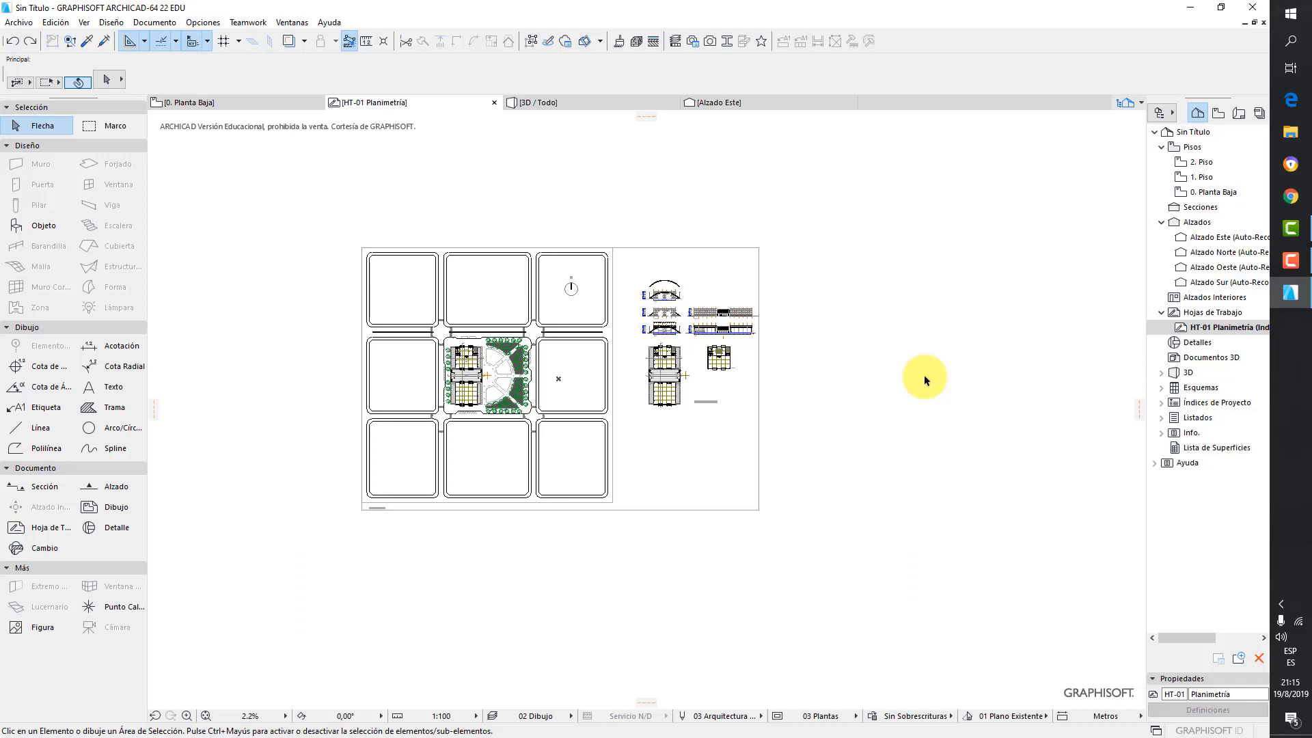
Review the Planimetría entry and its linking and update options in the enlarged Gestor de Dibujos, and close the manager
click(19, 22)
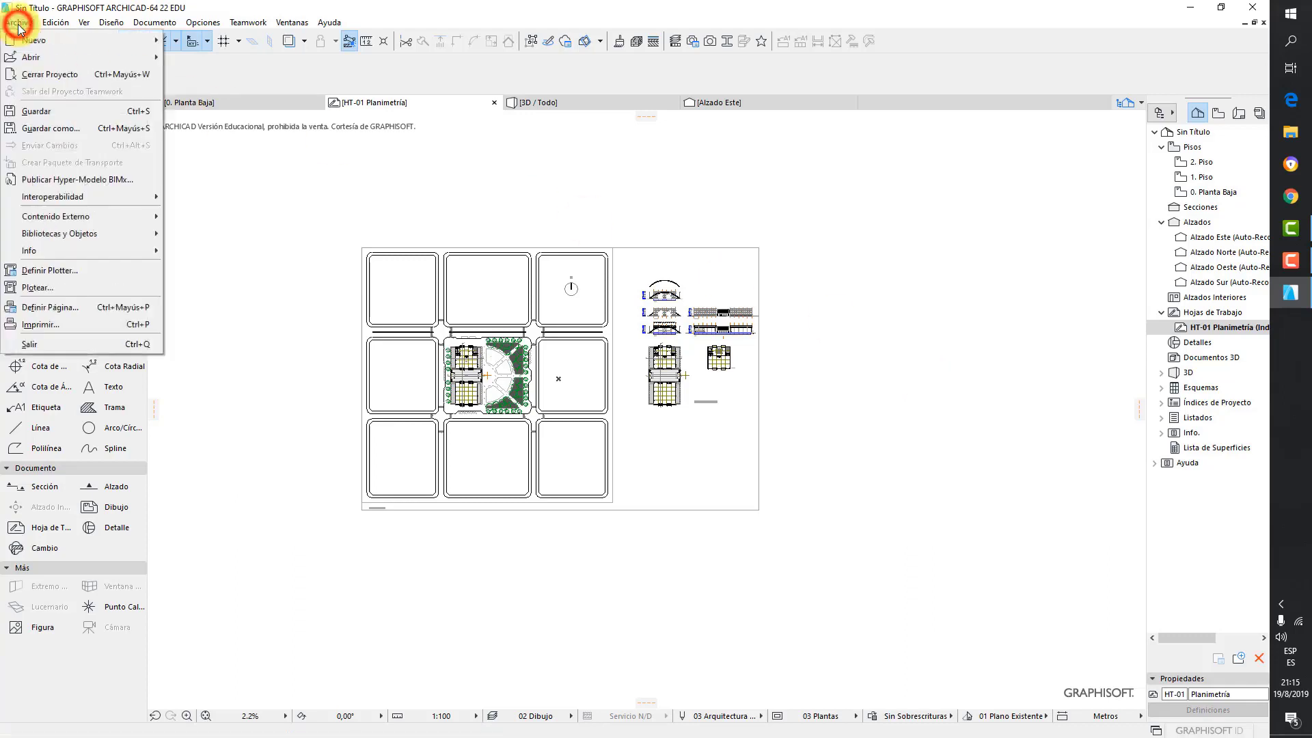
click(84, 213)
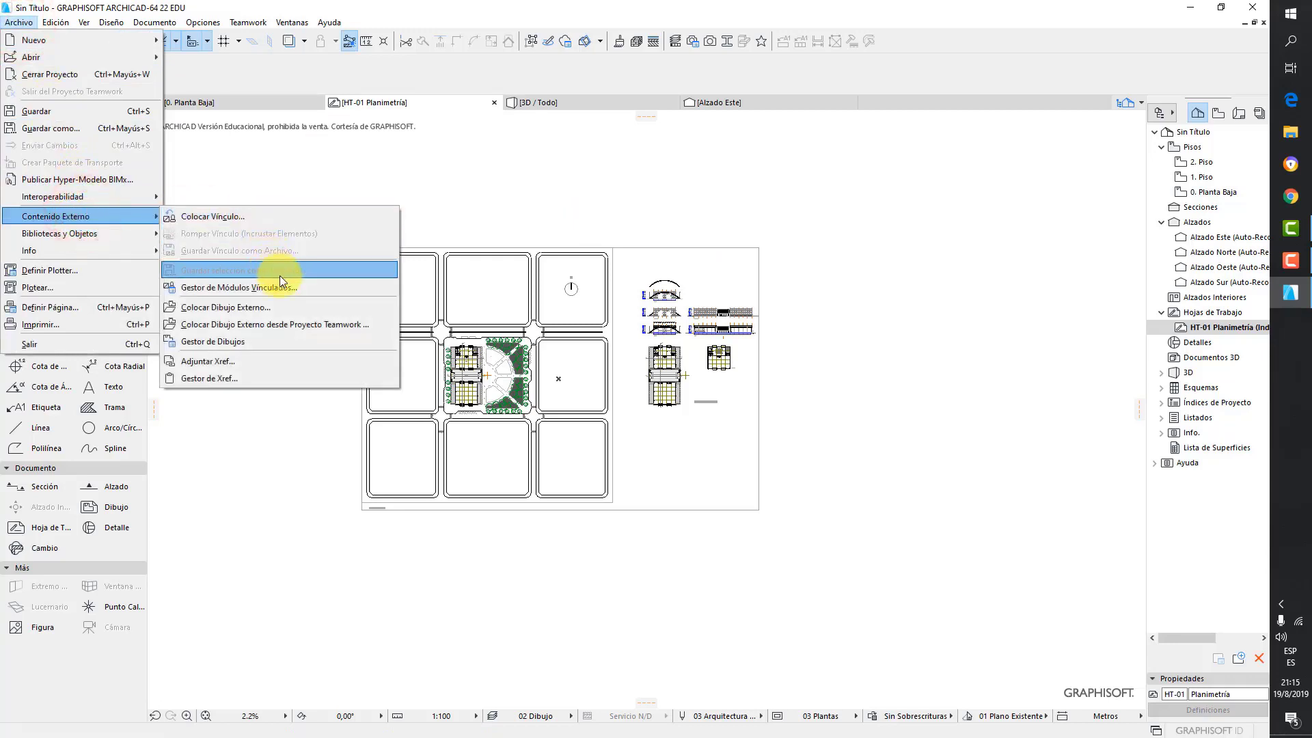
click(246, 342)
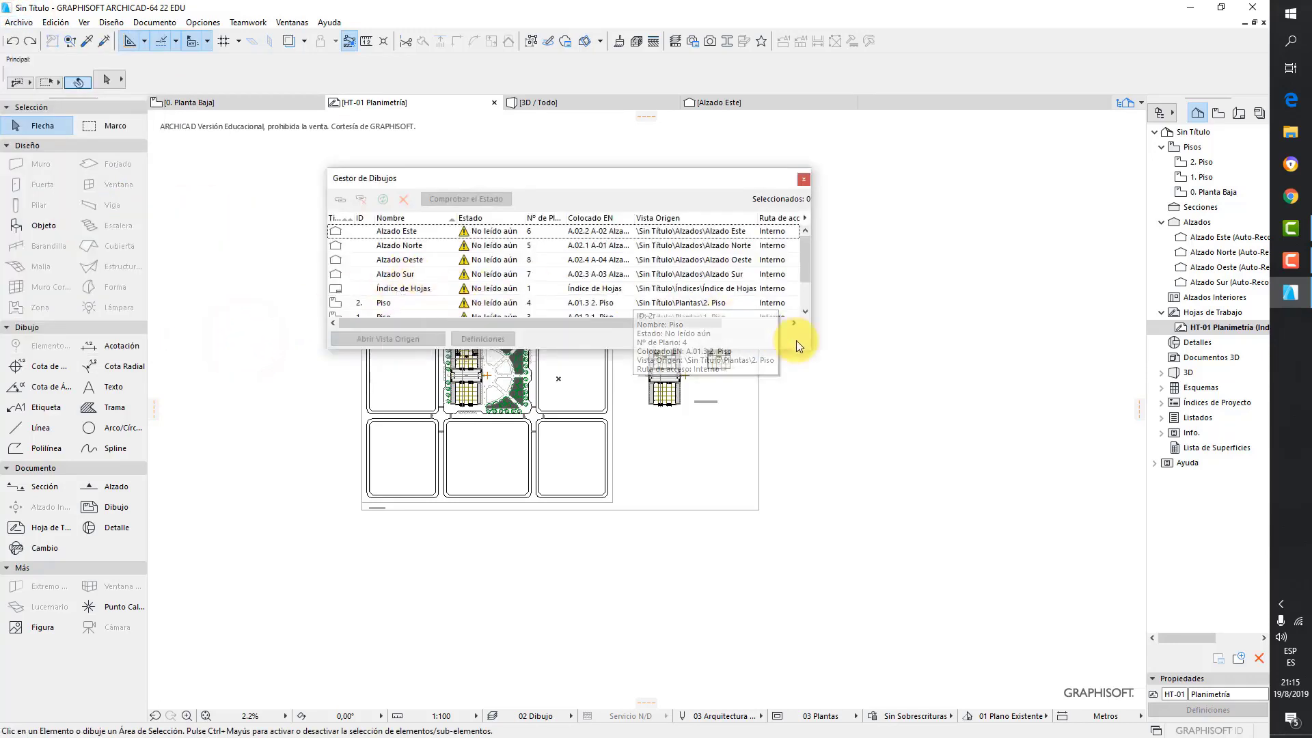
drag(813, 353, 916, 523)
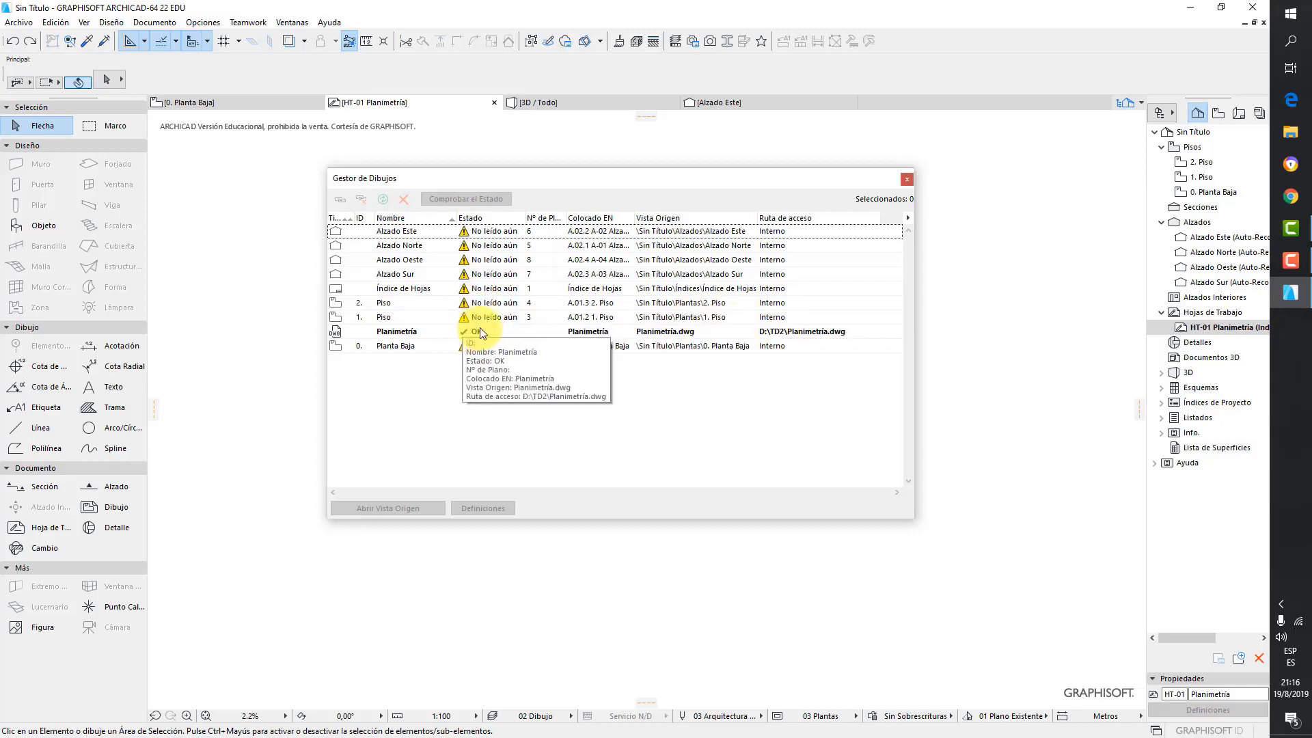
click(431, 334)
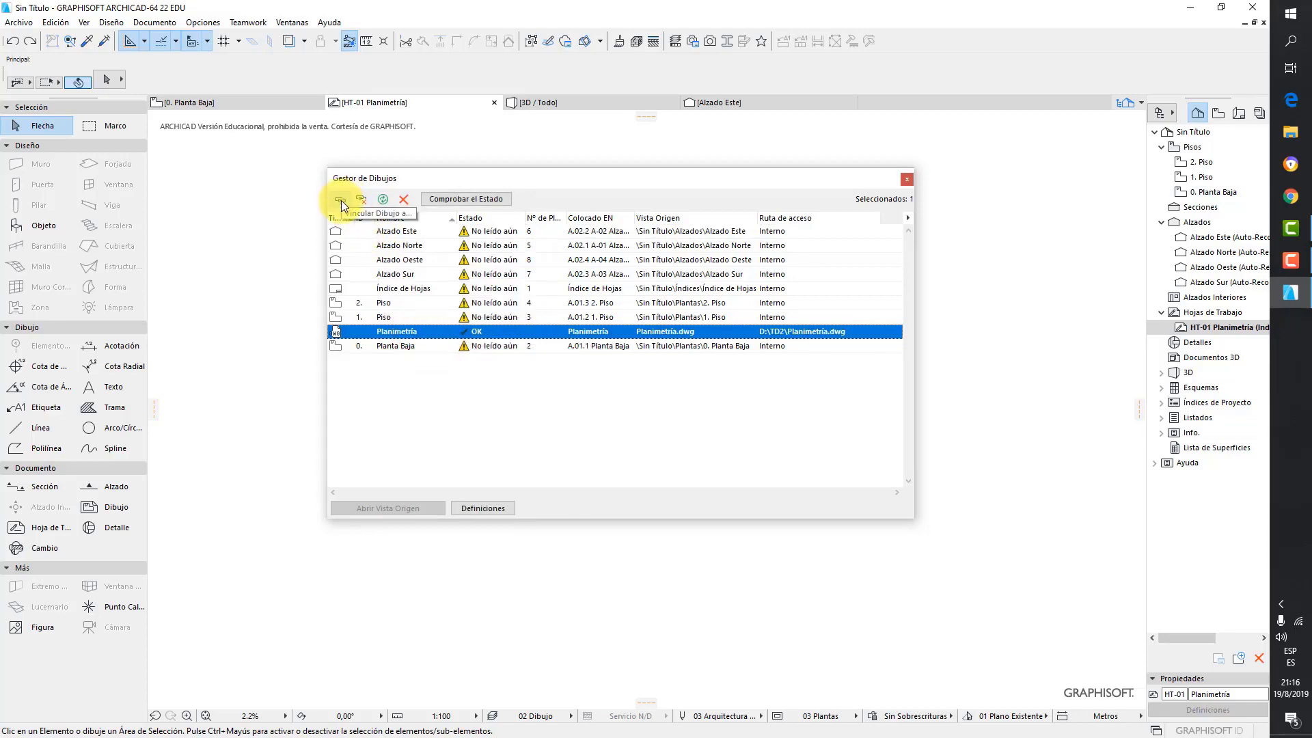
click(907, 179)
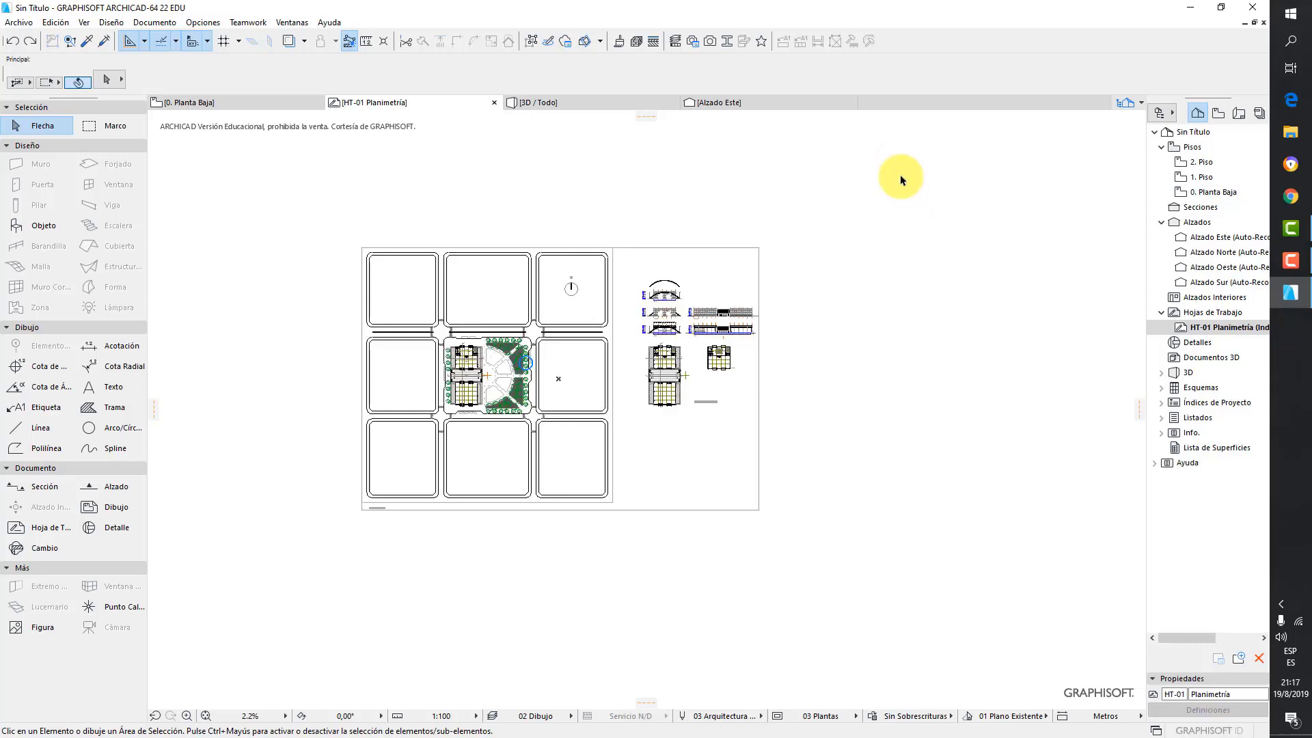
click(23, 134)
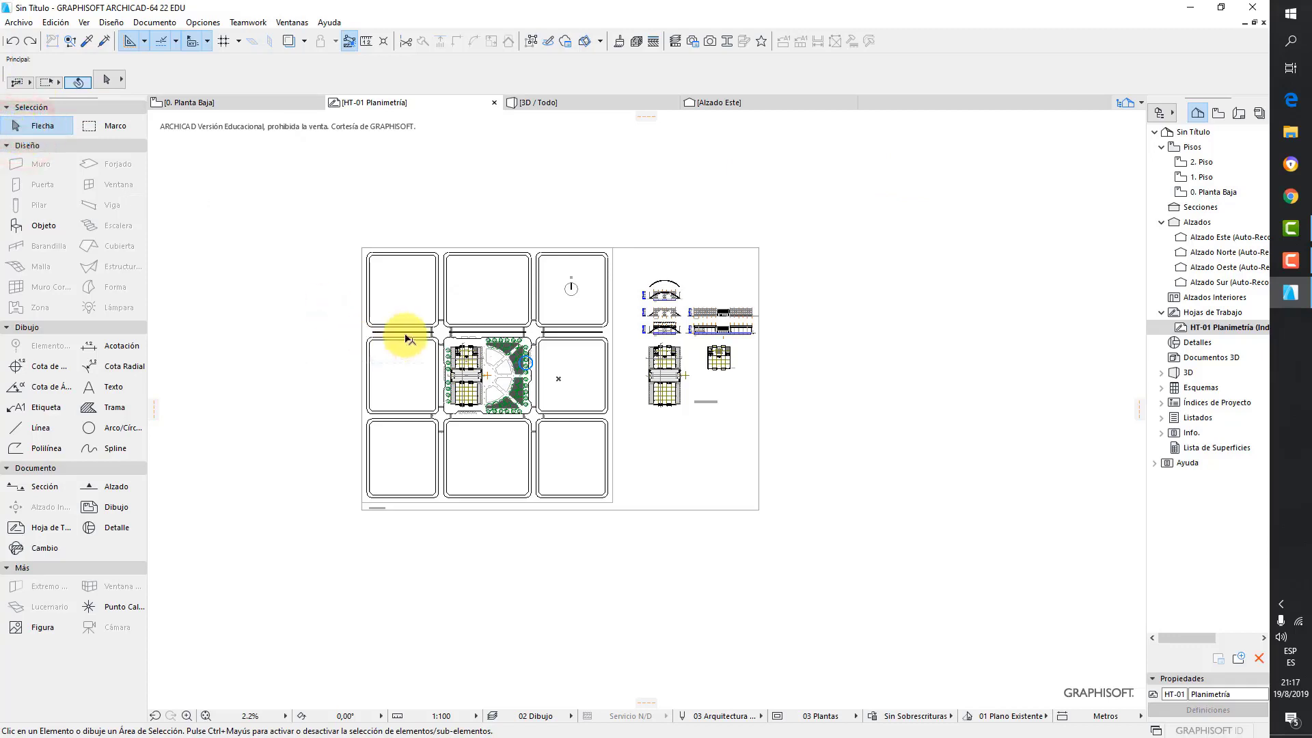
click(472, 338)
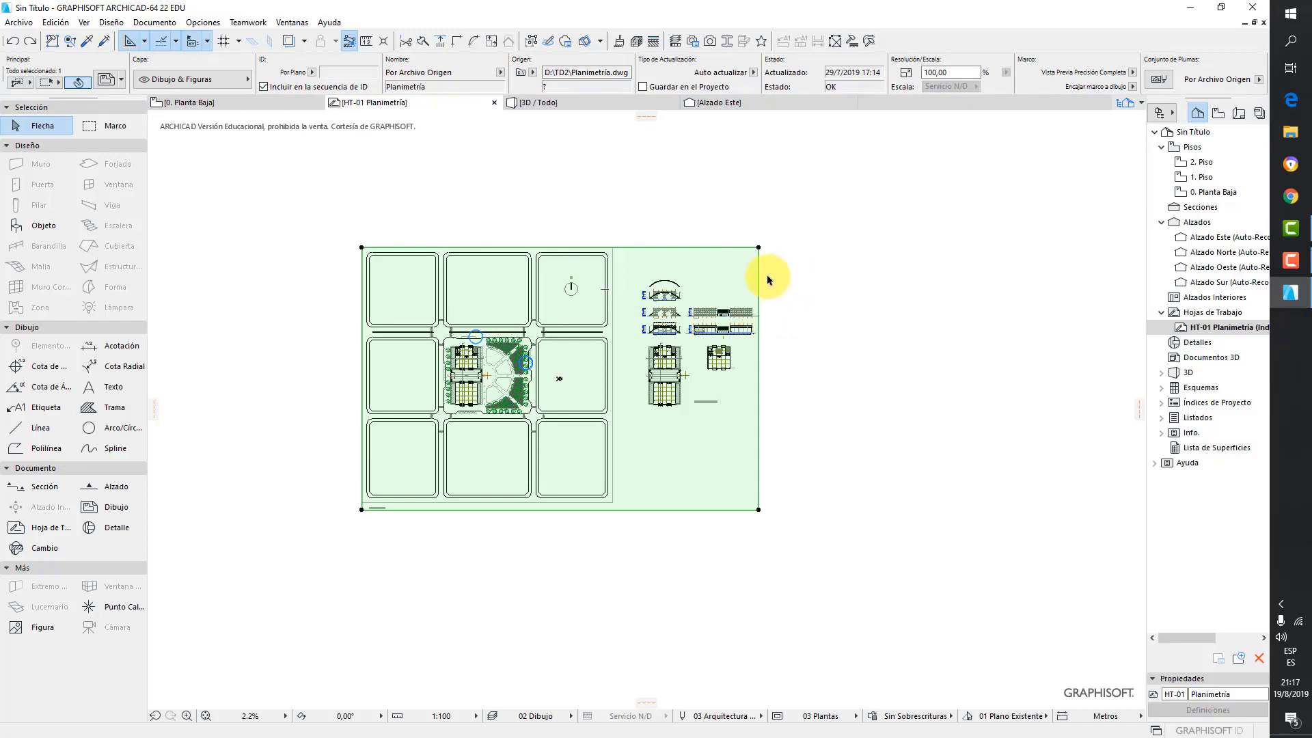
click(747, 205)
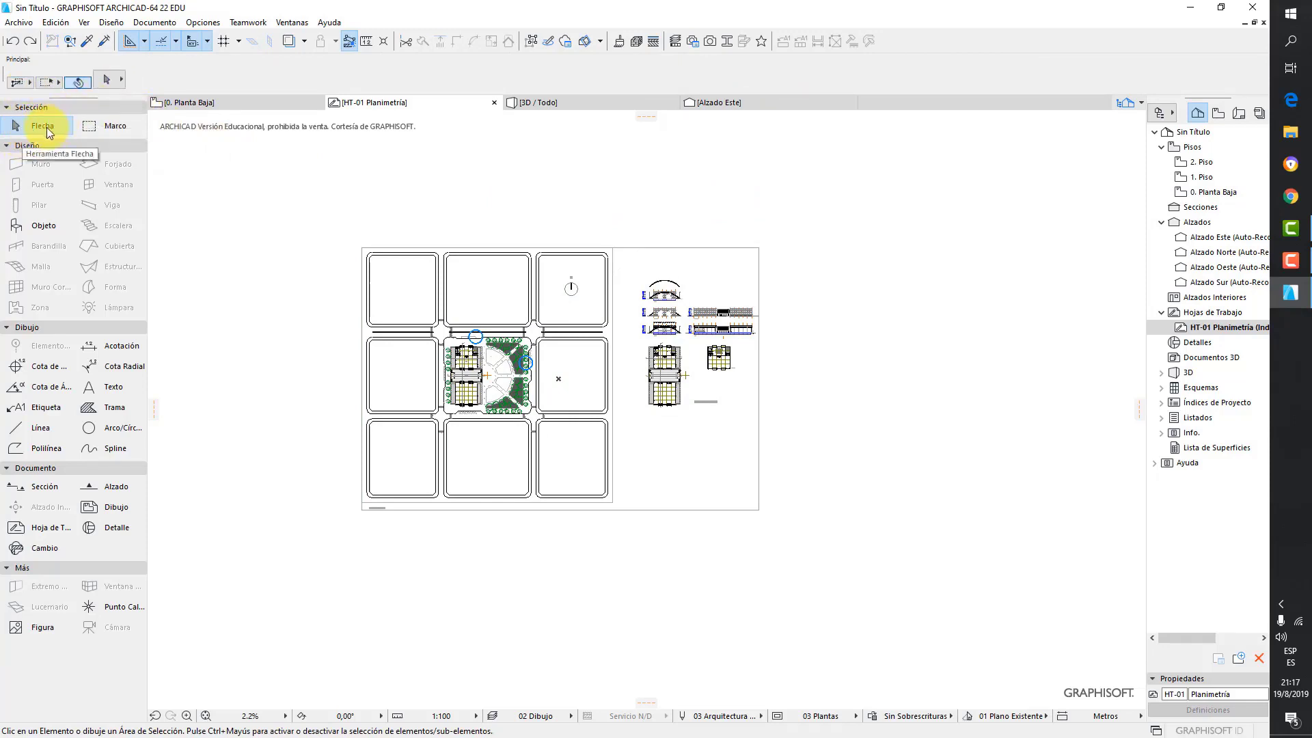
click(39, 369)
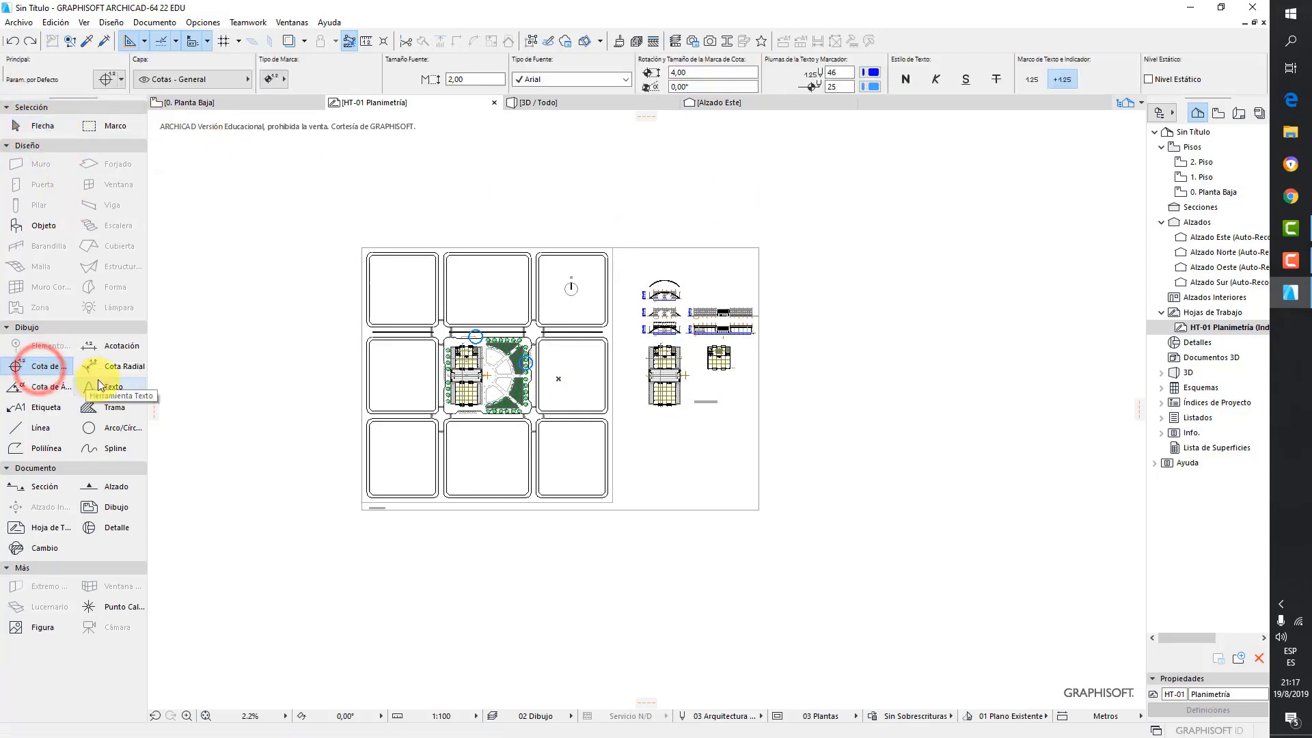
click(88, 408)
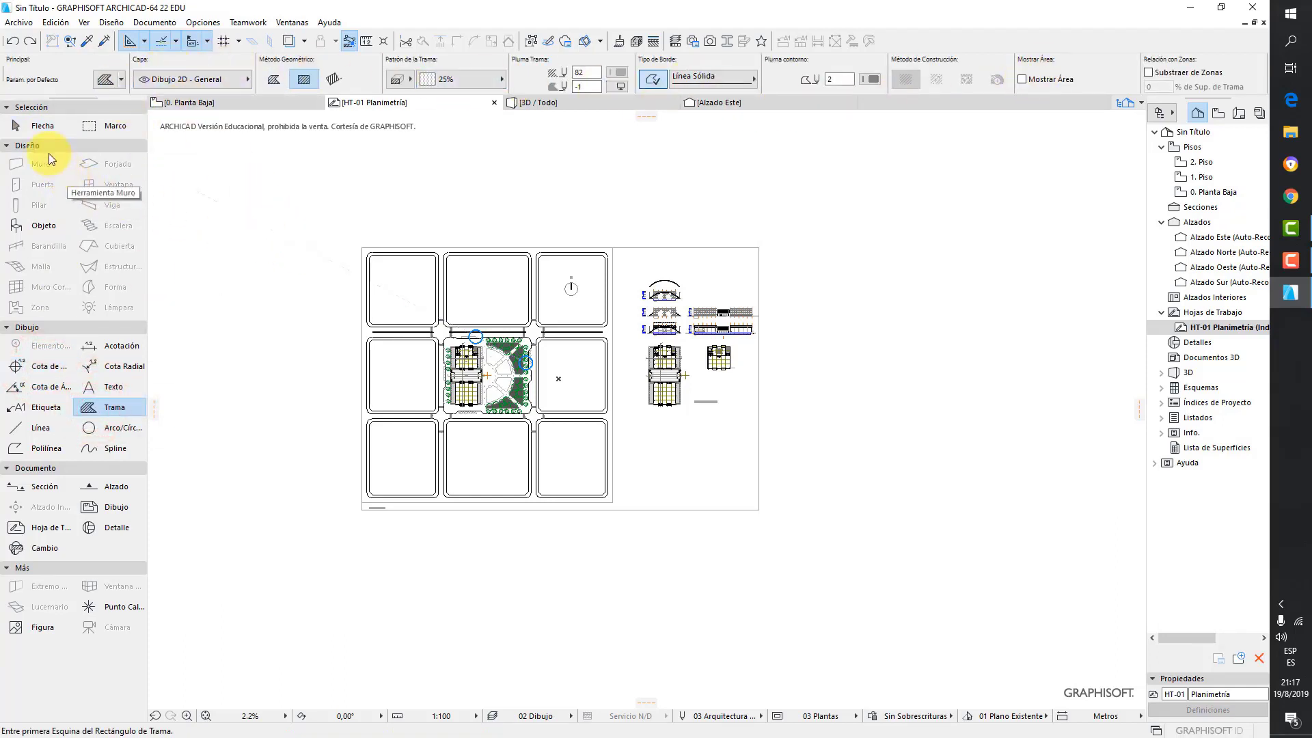
click(32, 125)
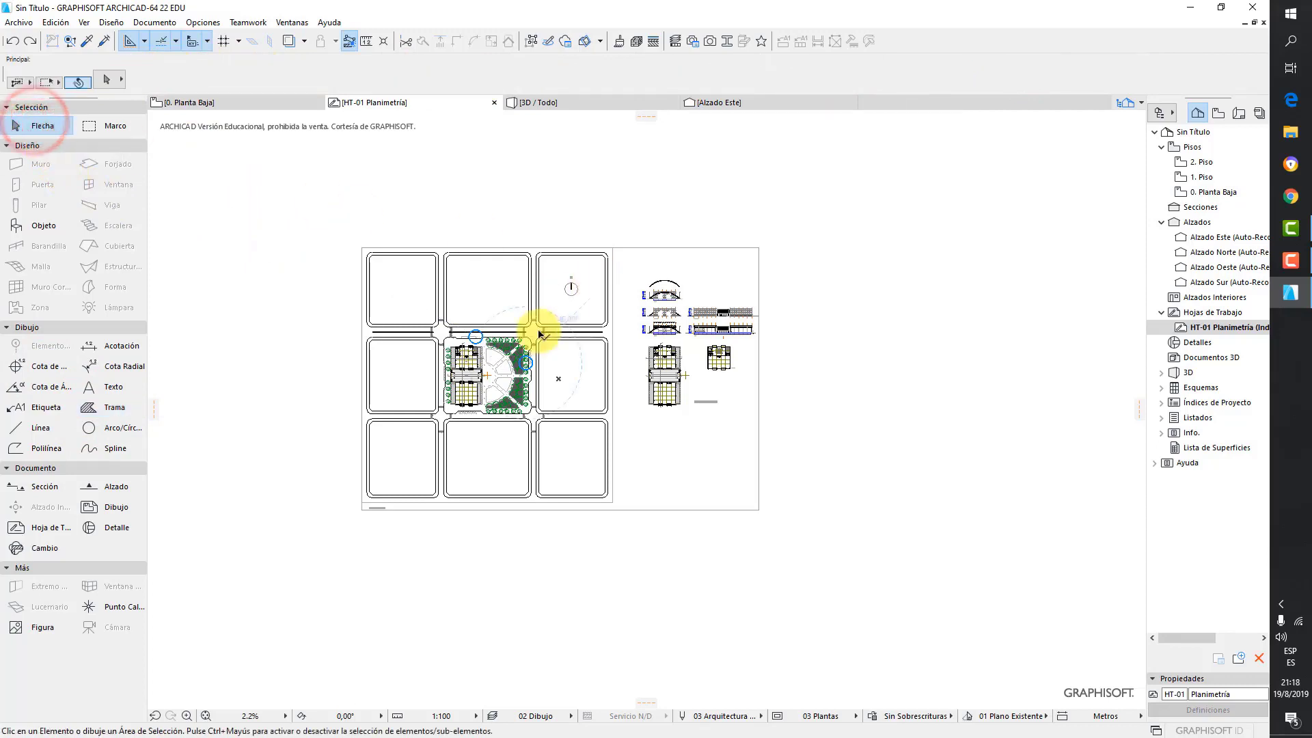
Open the selection settings of the placed Planimetría drawing and look over the Identificación and Tamaño y Apariencia sections
click(514, 347)
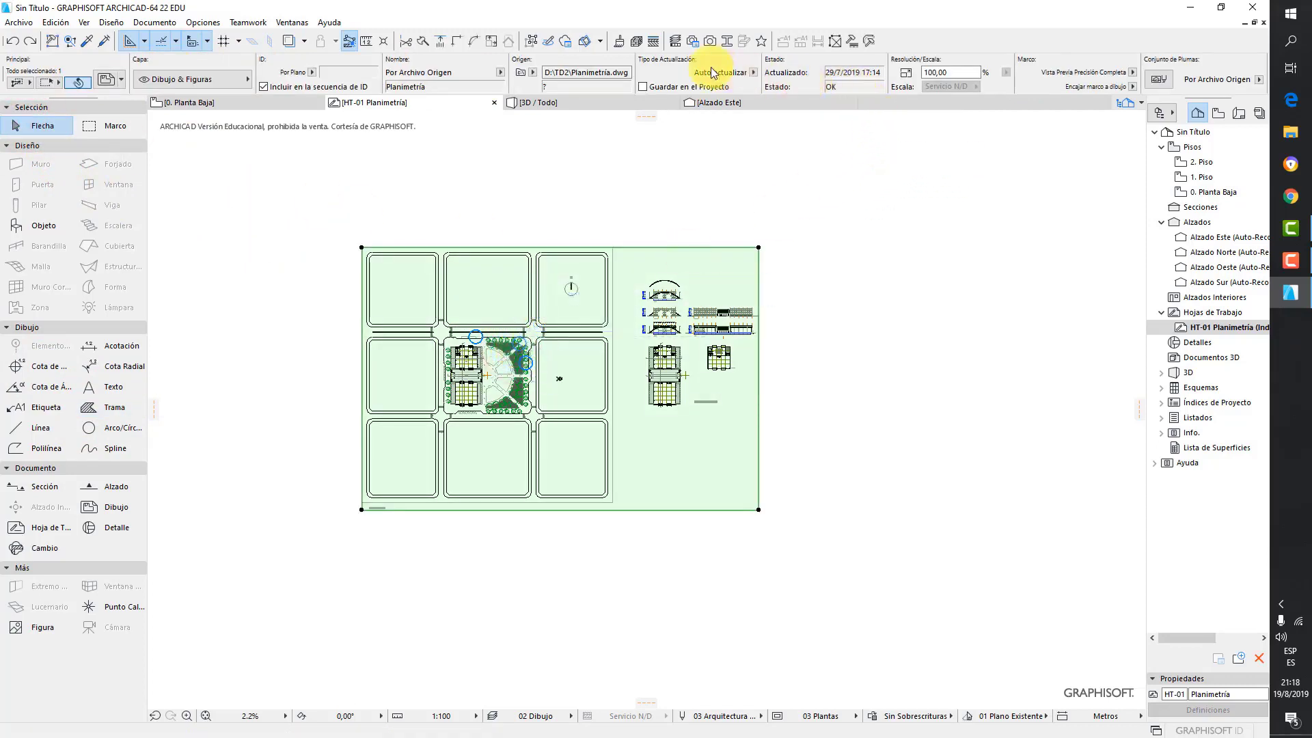
click(110, 81)
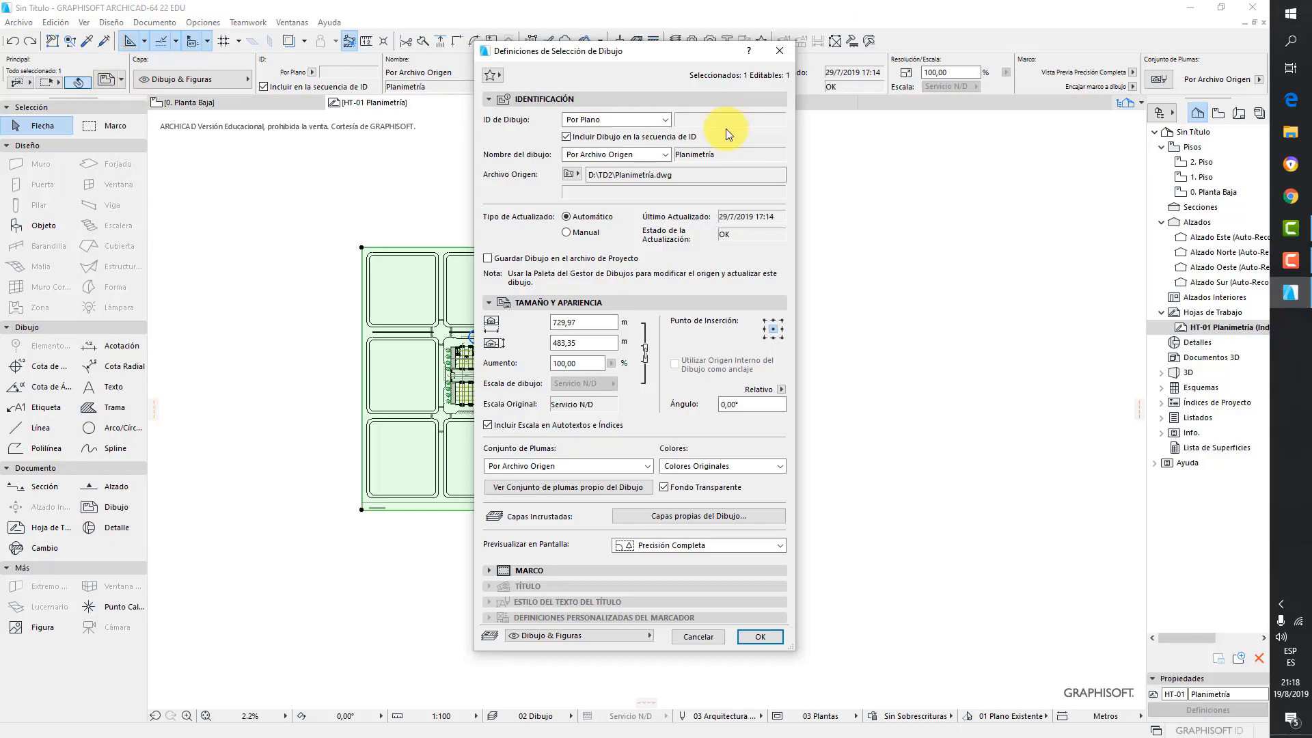
click(508, 97)
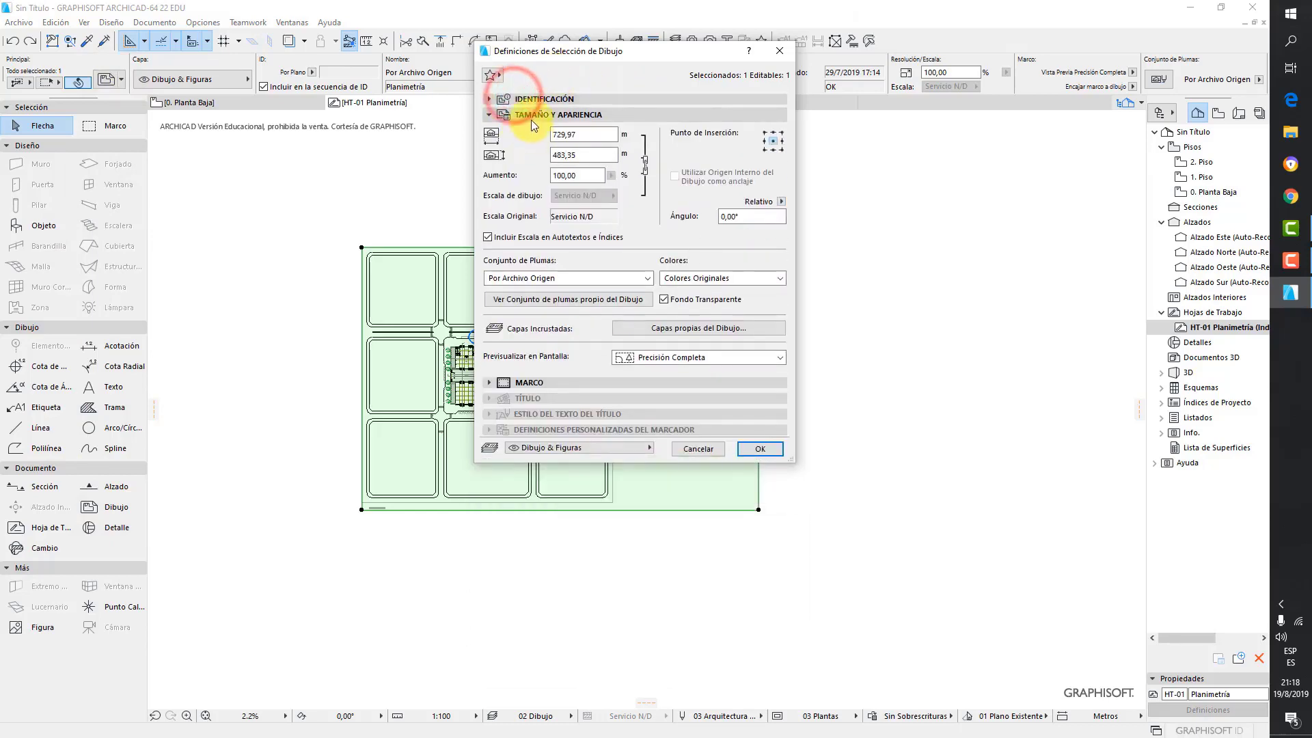
click(531, 116)
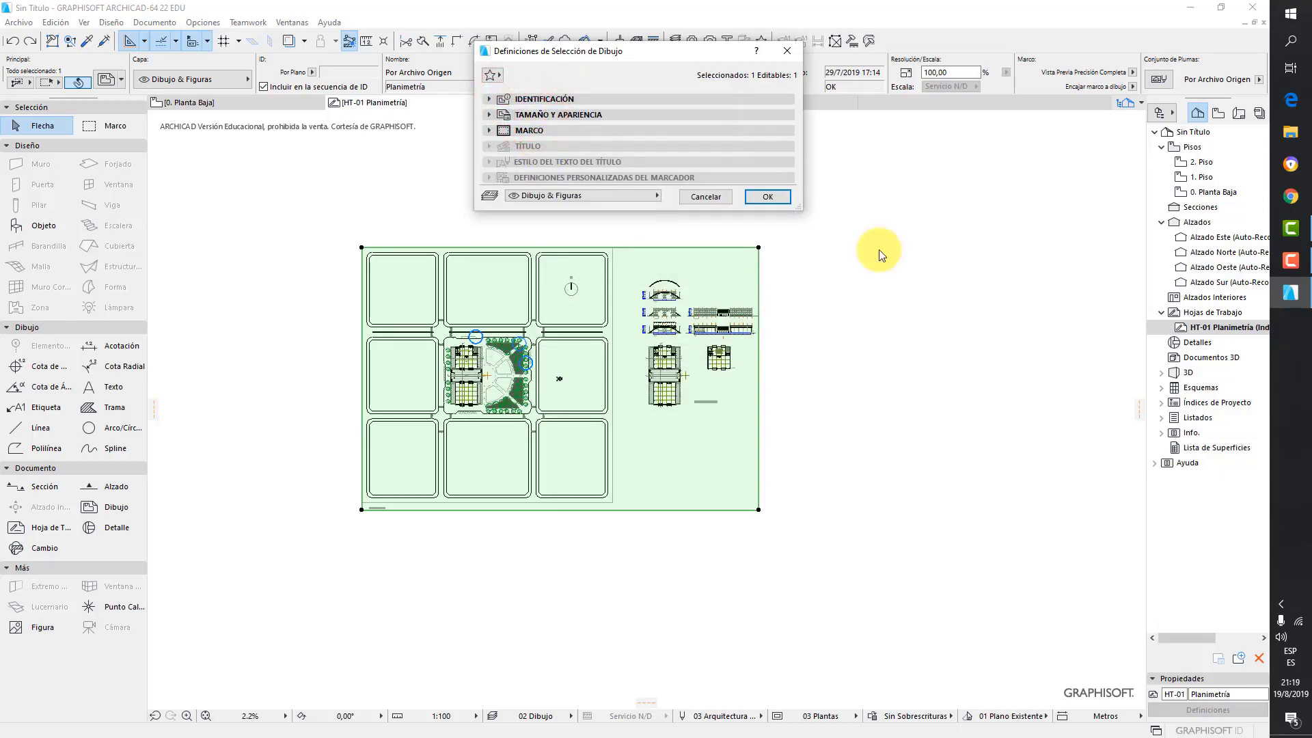
Hide the drawing's own layers 2D - Arboles and 2D - Tramas, apply the settings and inspect the central block
click(625, 114)
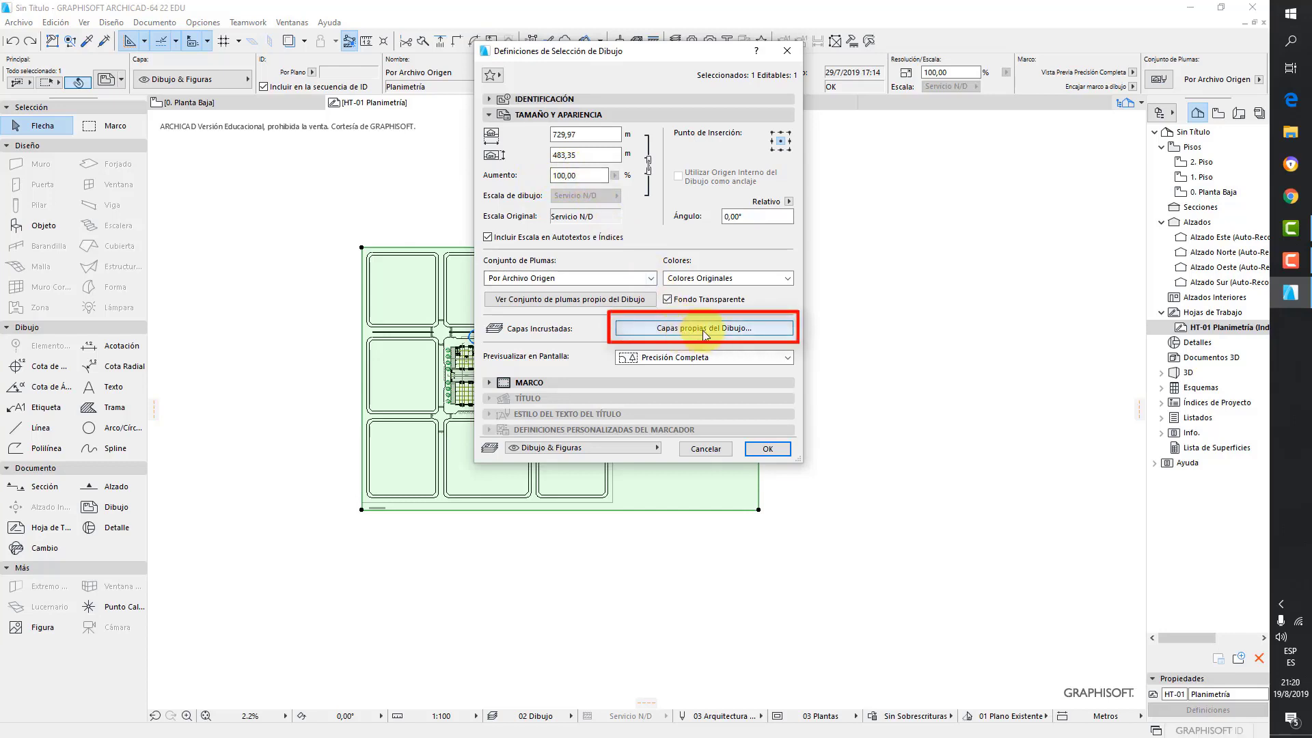
click(725, 329)
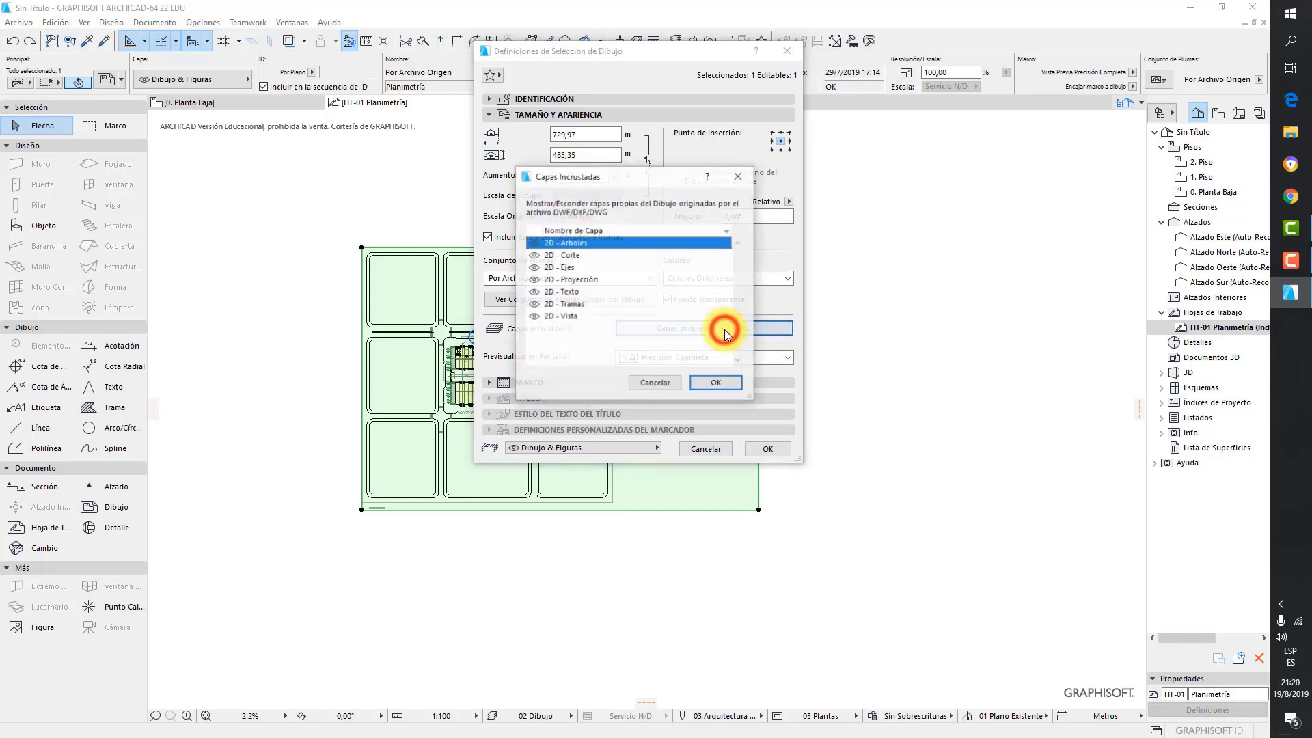
drag(647, 178, 857, 194)
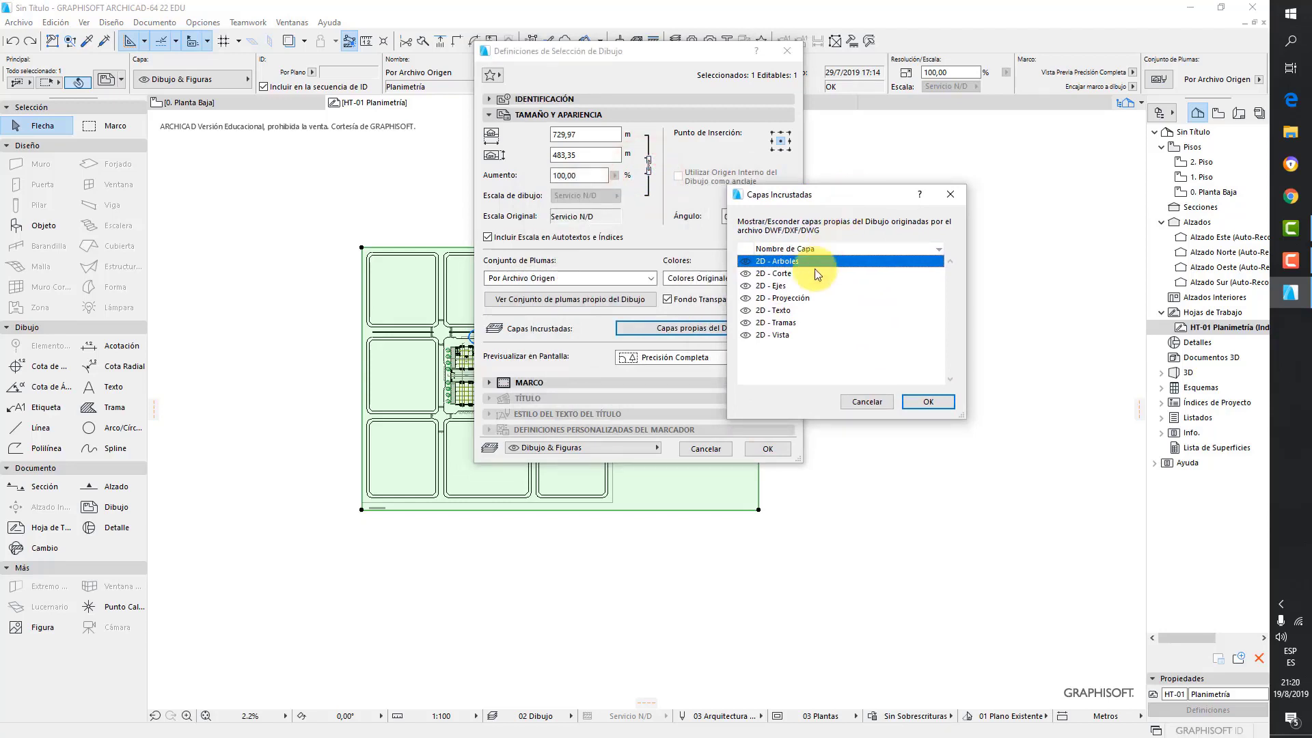
click(746, 261)
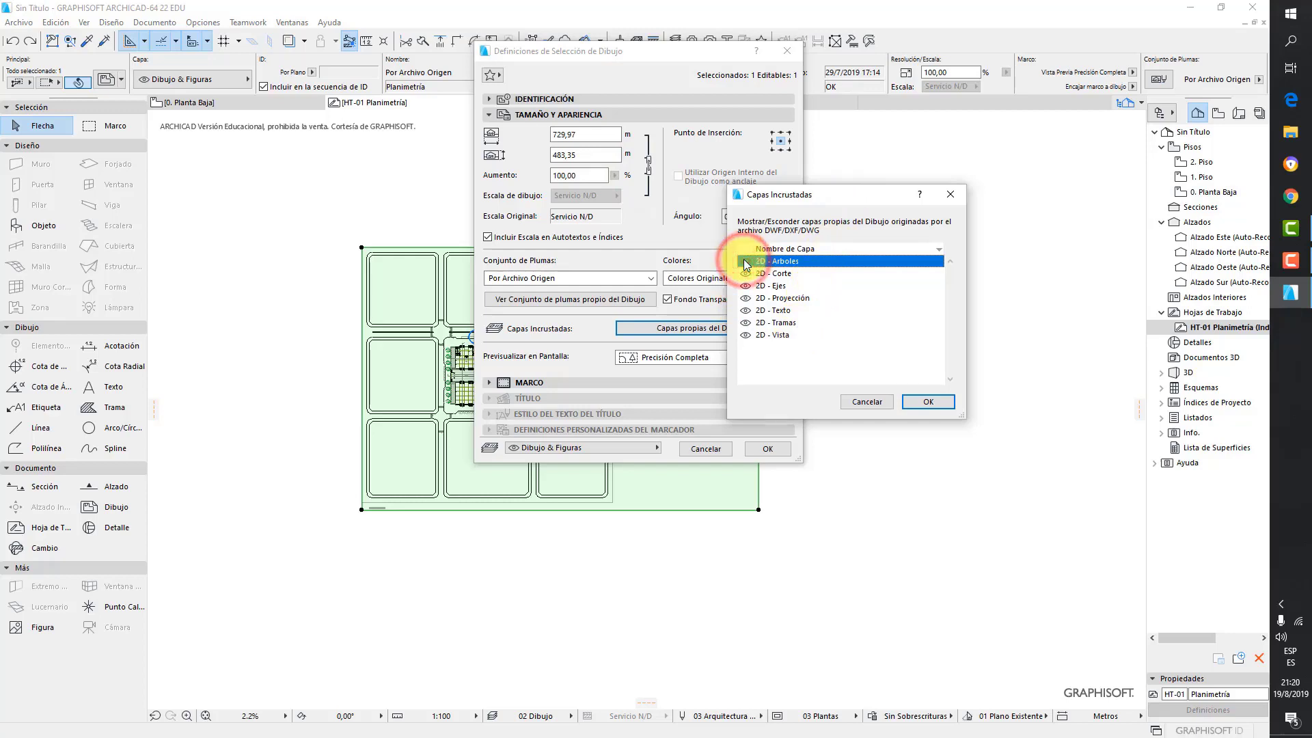
click(745, 324)
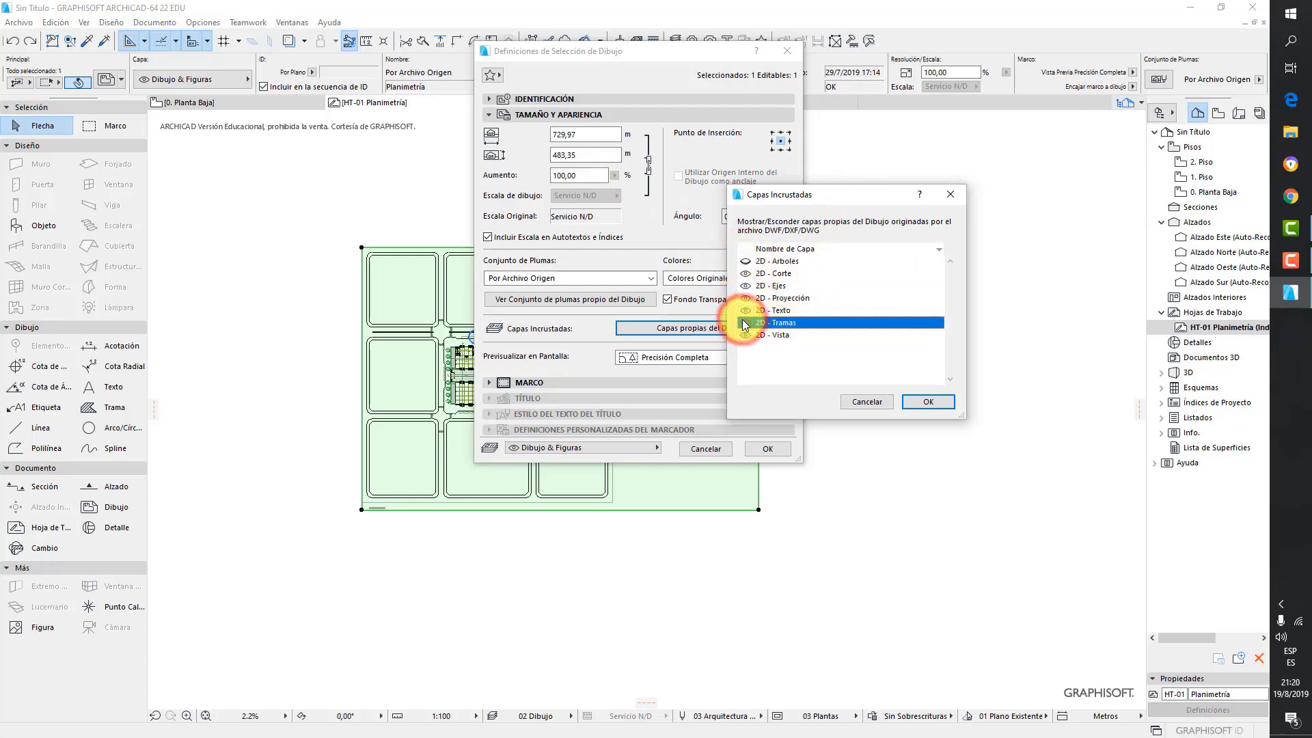
click(929, 402)
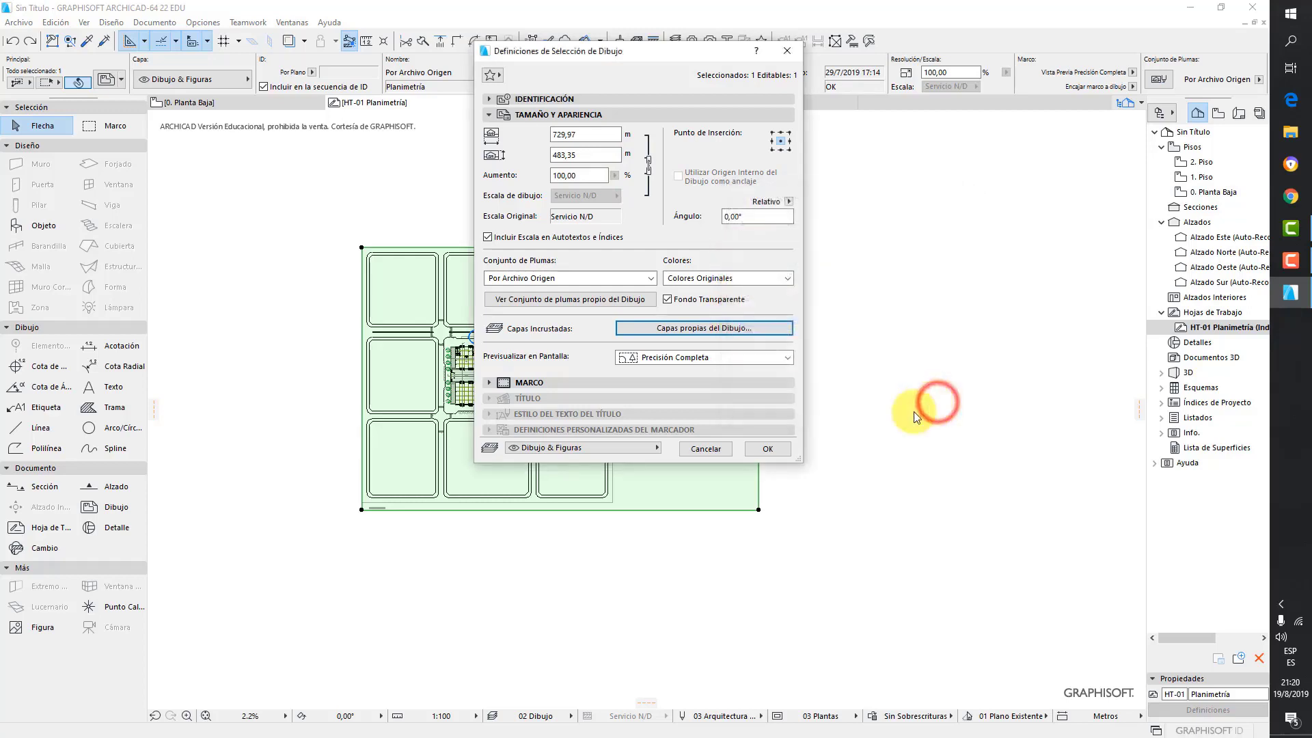
click(768, 449)
click(830, 414)
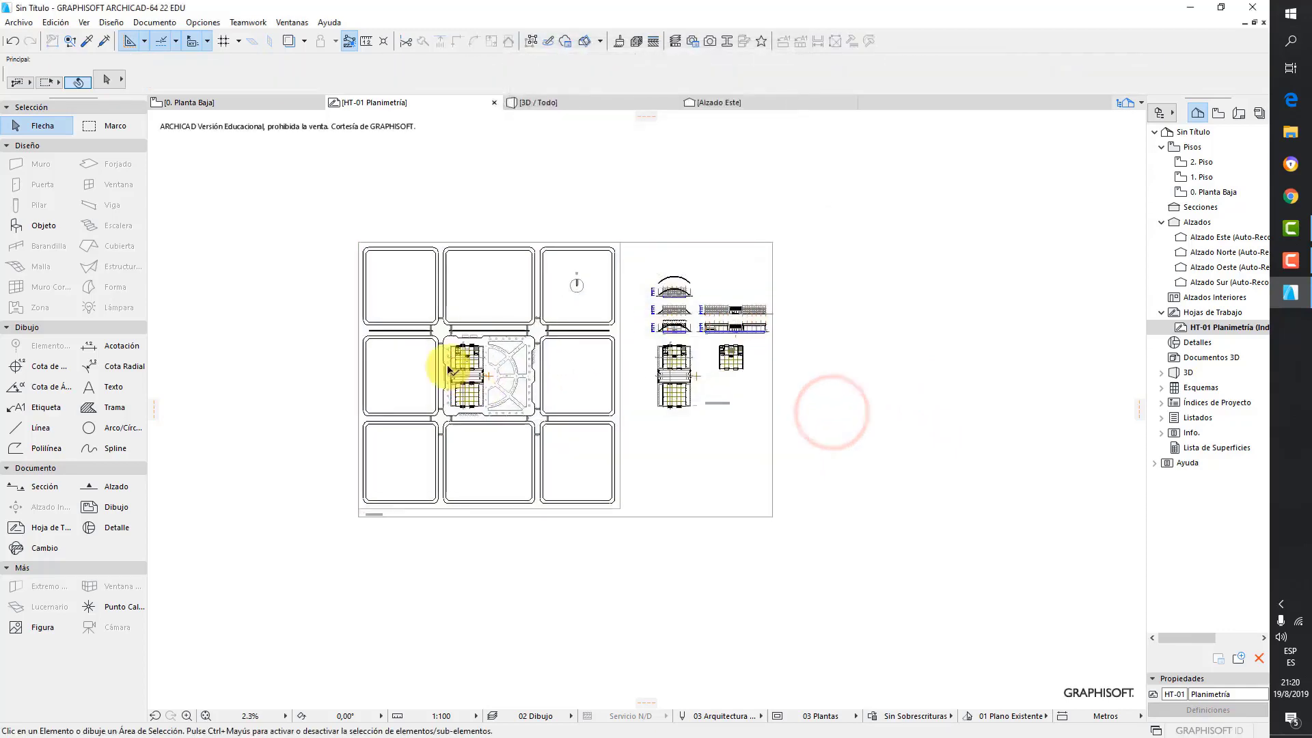
scroll(454, 366, up, 6)
scroll(642, 354, down, 3)
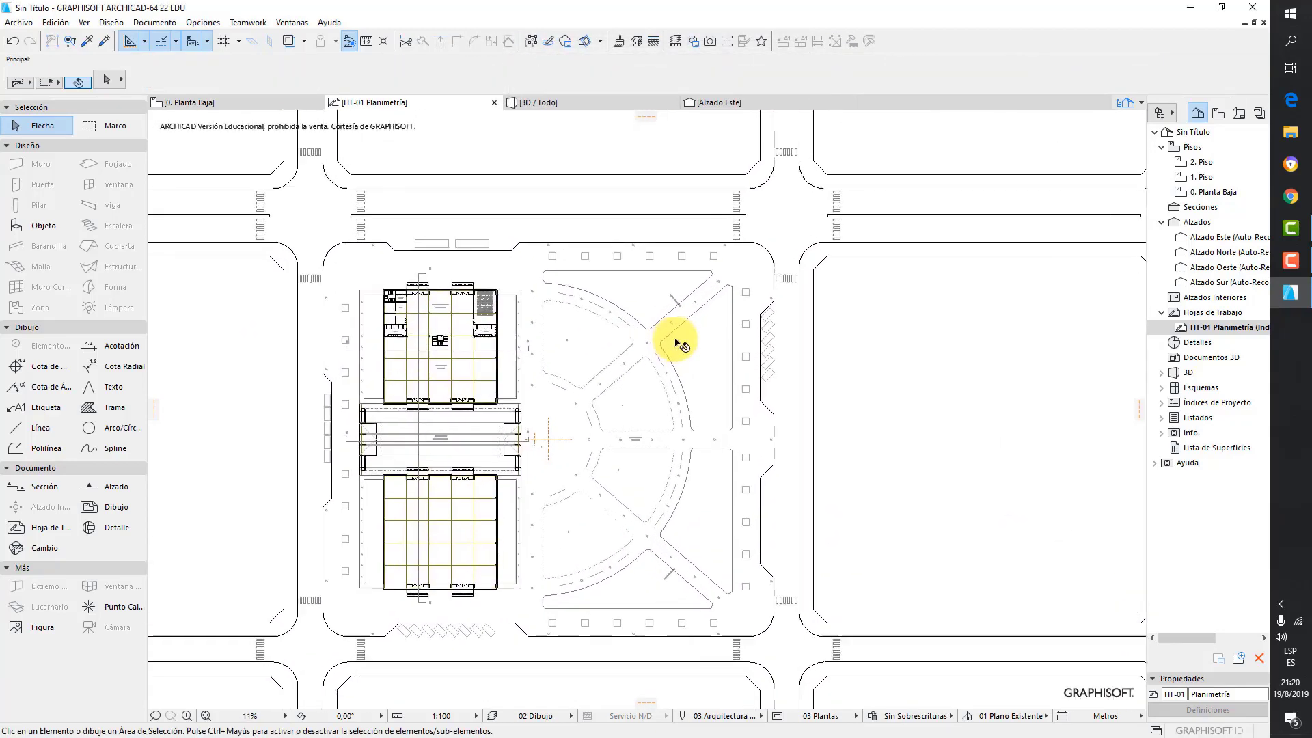
scroll(557, 321, down, 2)
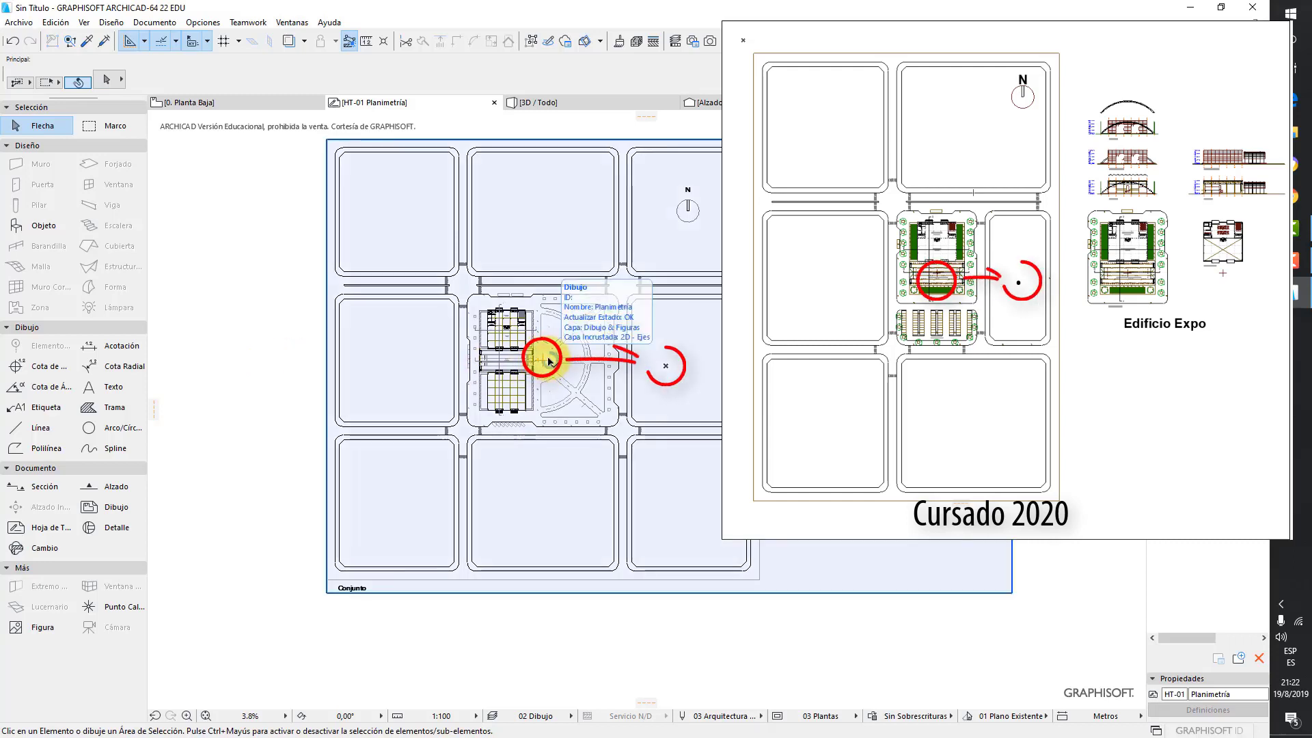
click(549, 360)
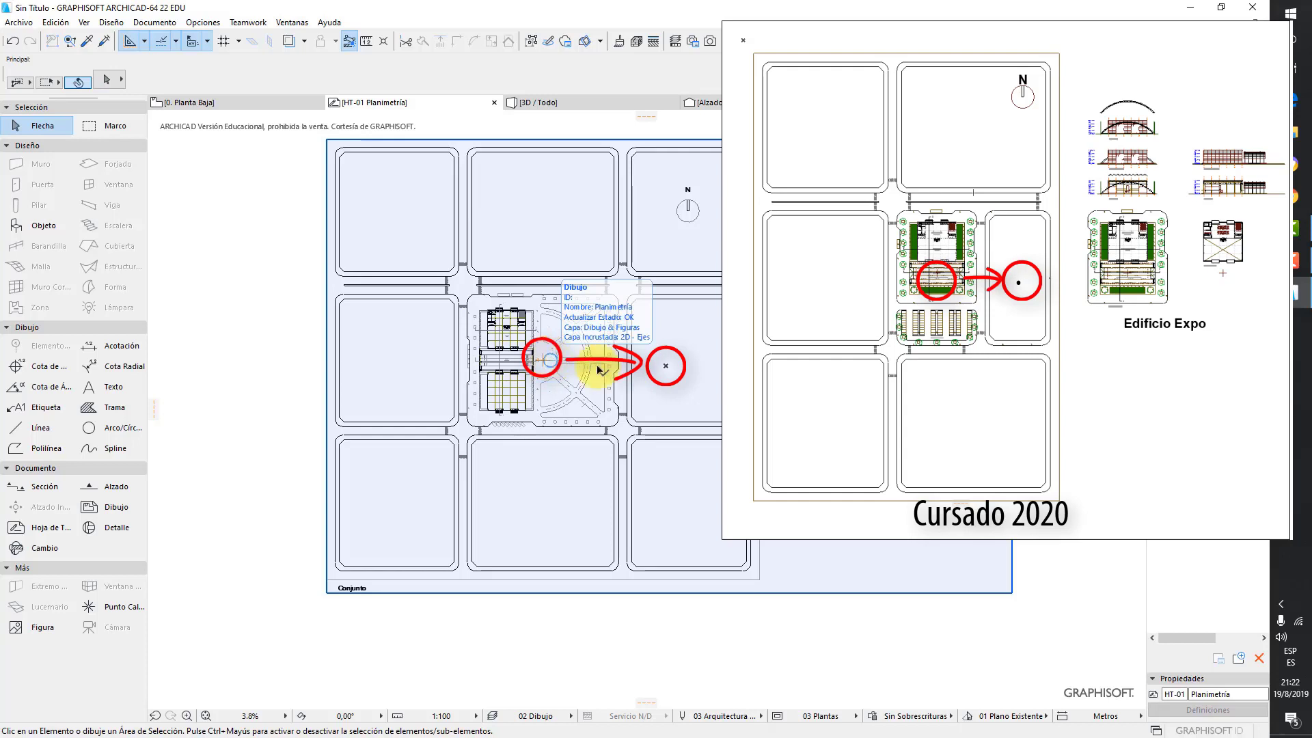
click(665, 367)
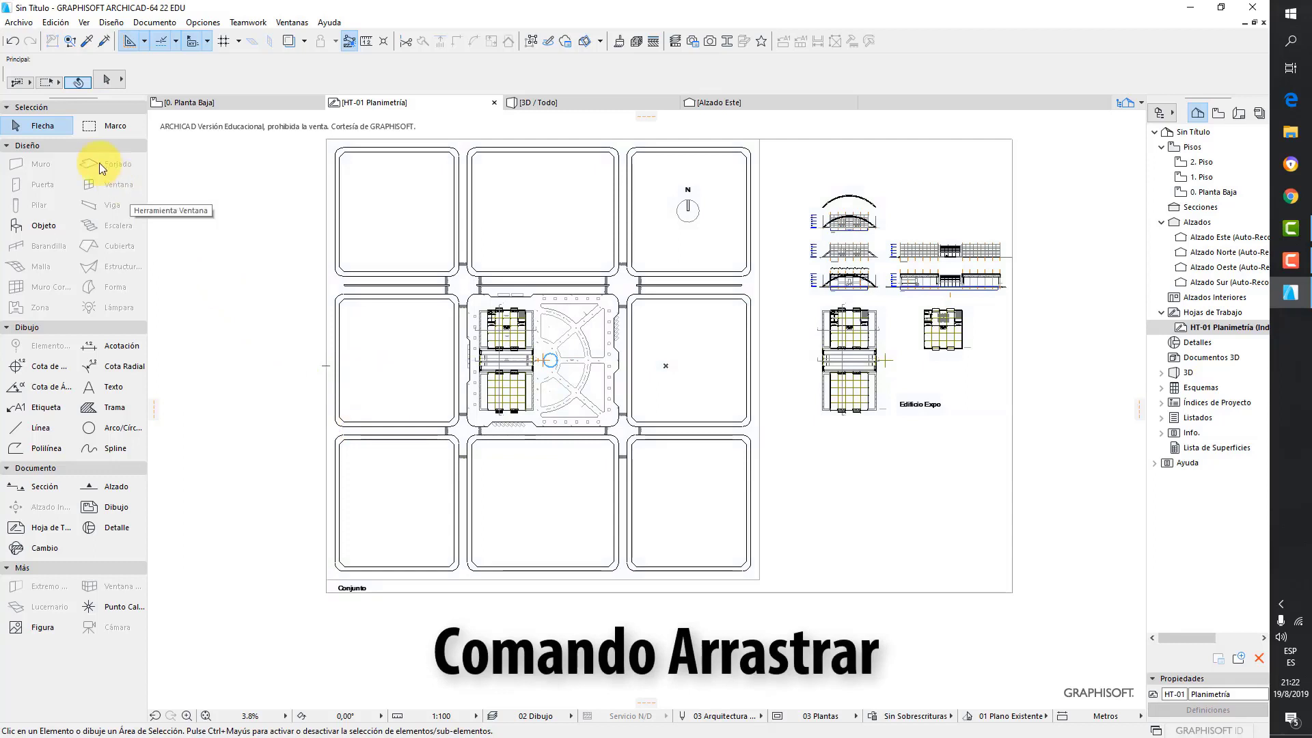
Start an Arrastrar move of the placed Planimetría drawing, using the axis crossing beside the building in the central block as base point
click(35, 121)
click(414, 274)
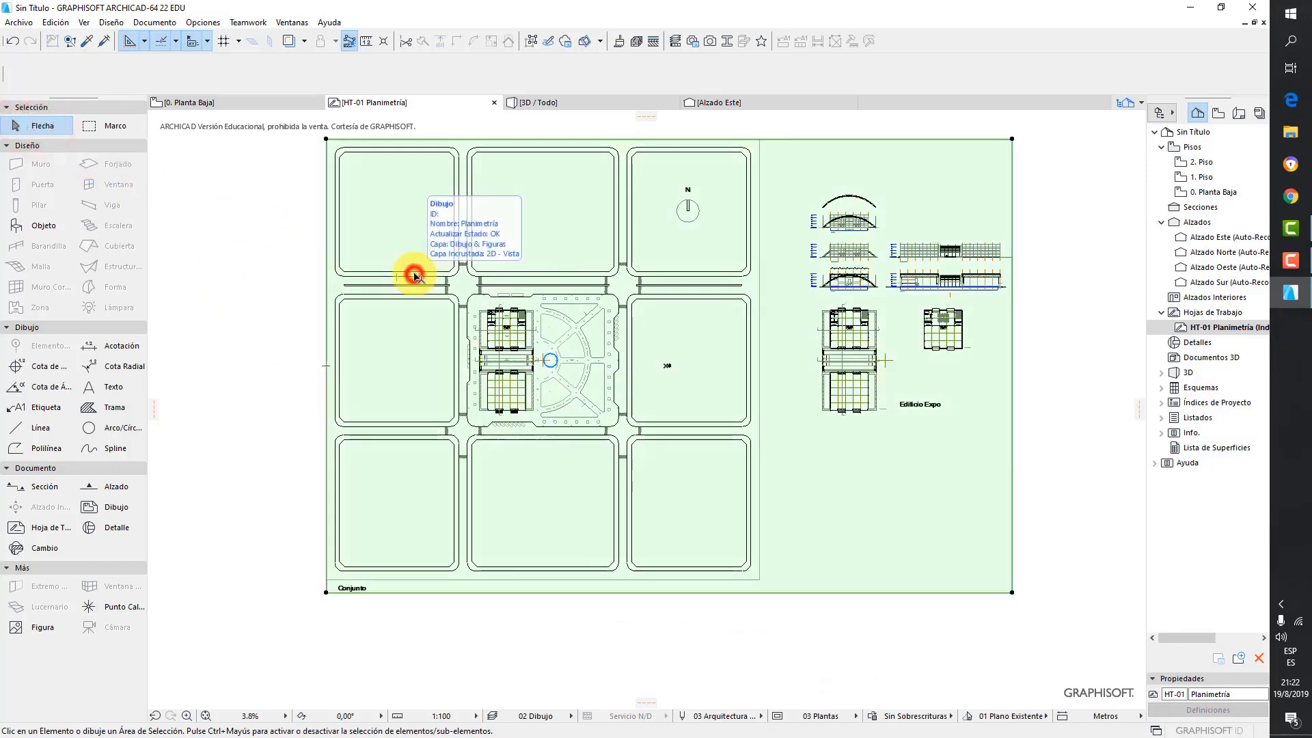
right_click(237, 305)
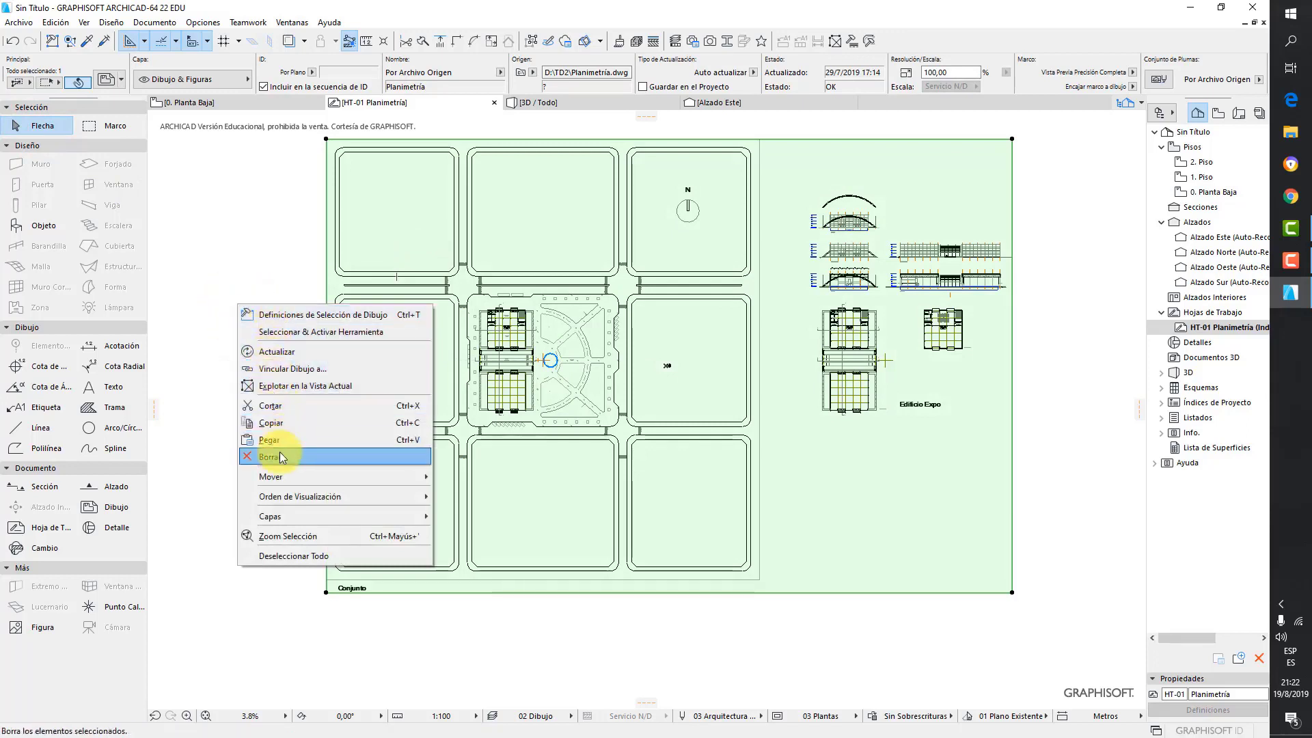
click(279, 476)
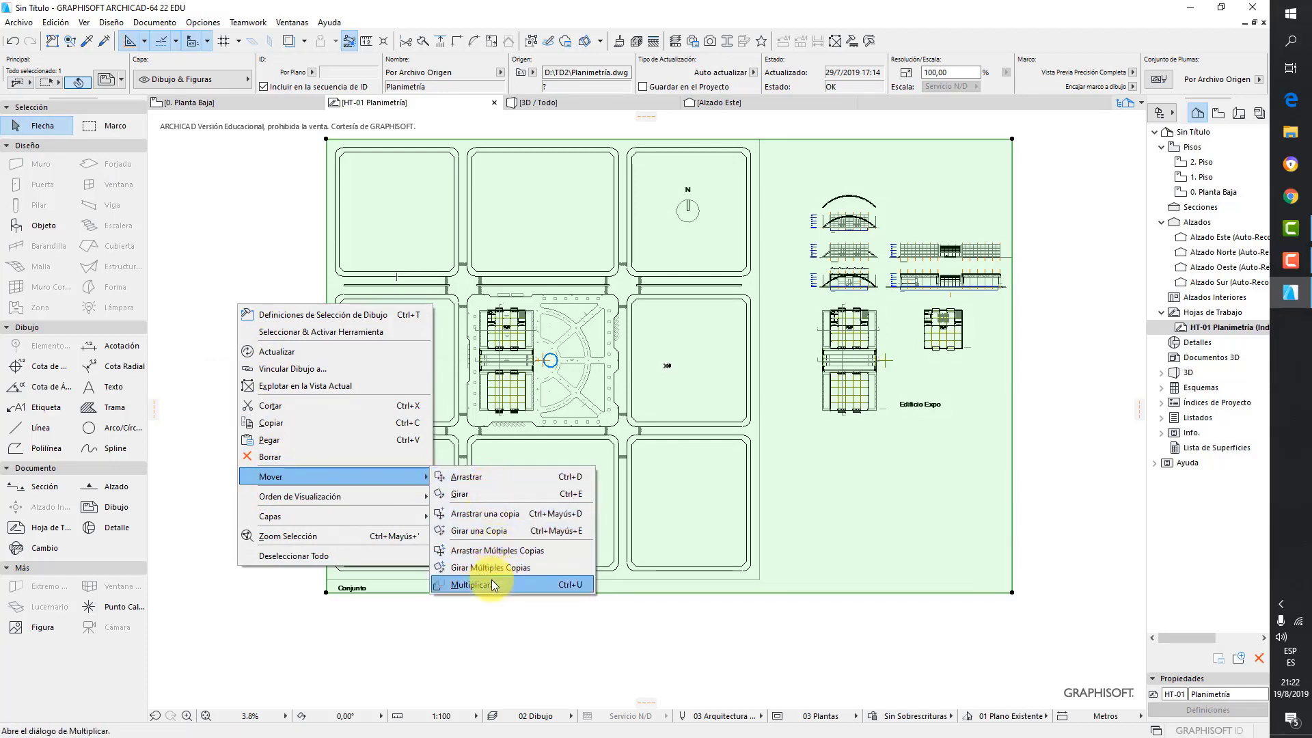
click(488, 481)
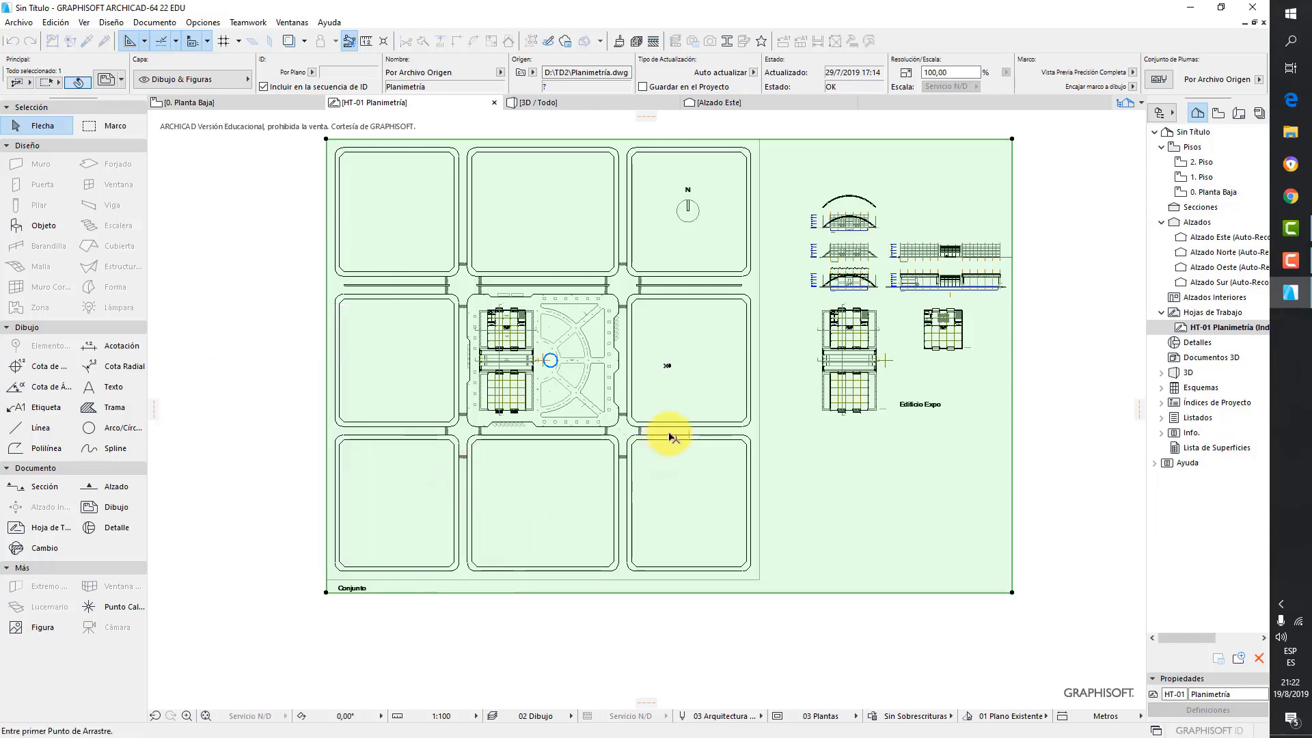
scroll(589, 383, up, 4)
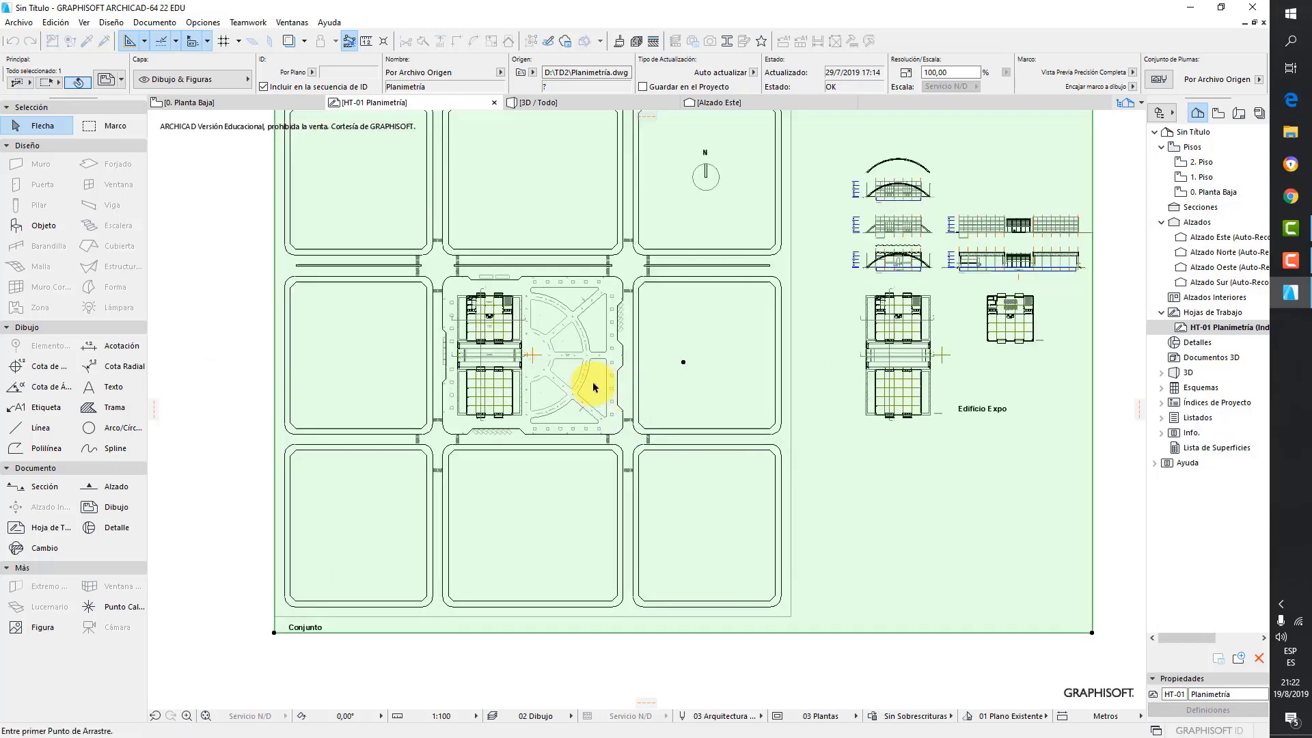
scroll(582, 381, up, 2)
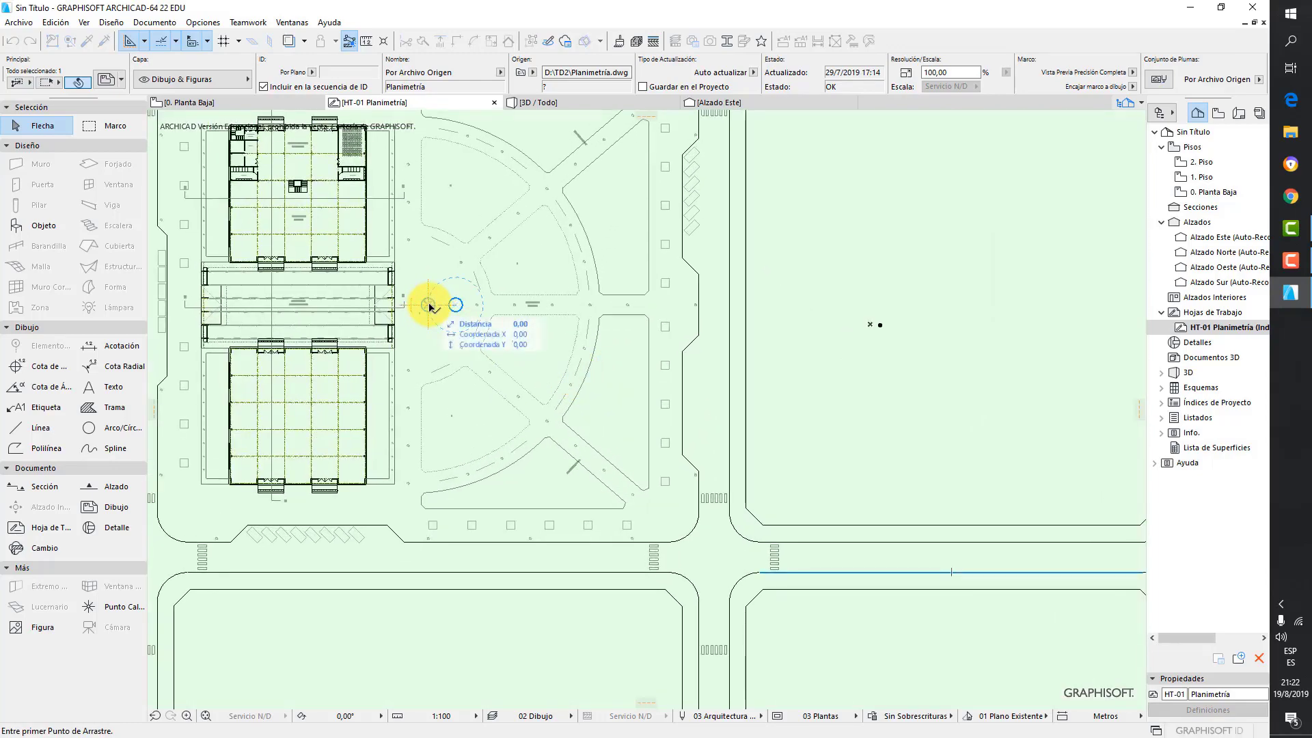
scroll(430, 308, up, 2)
scroll(430, 307, up, 2)
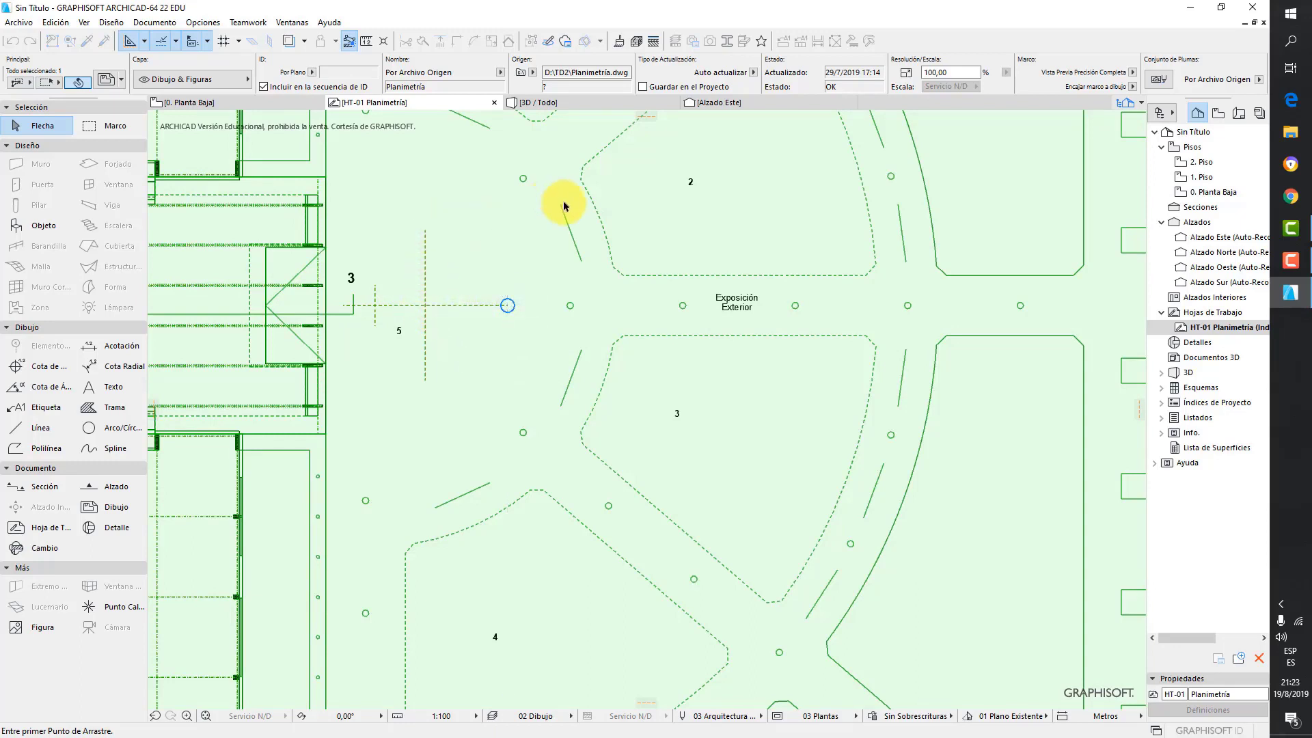
click(426, 309)
Place the moved Planimetría drawing with its base point on the project origin and deselect it
scroll(537, 329, down, 5)
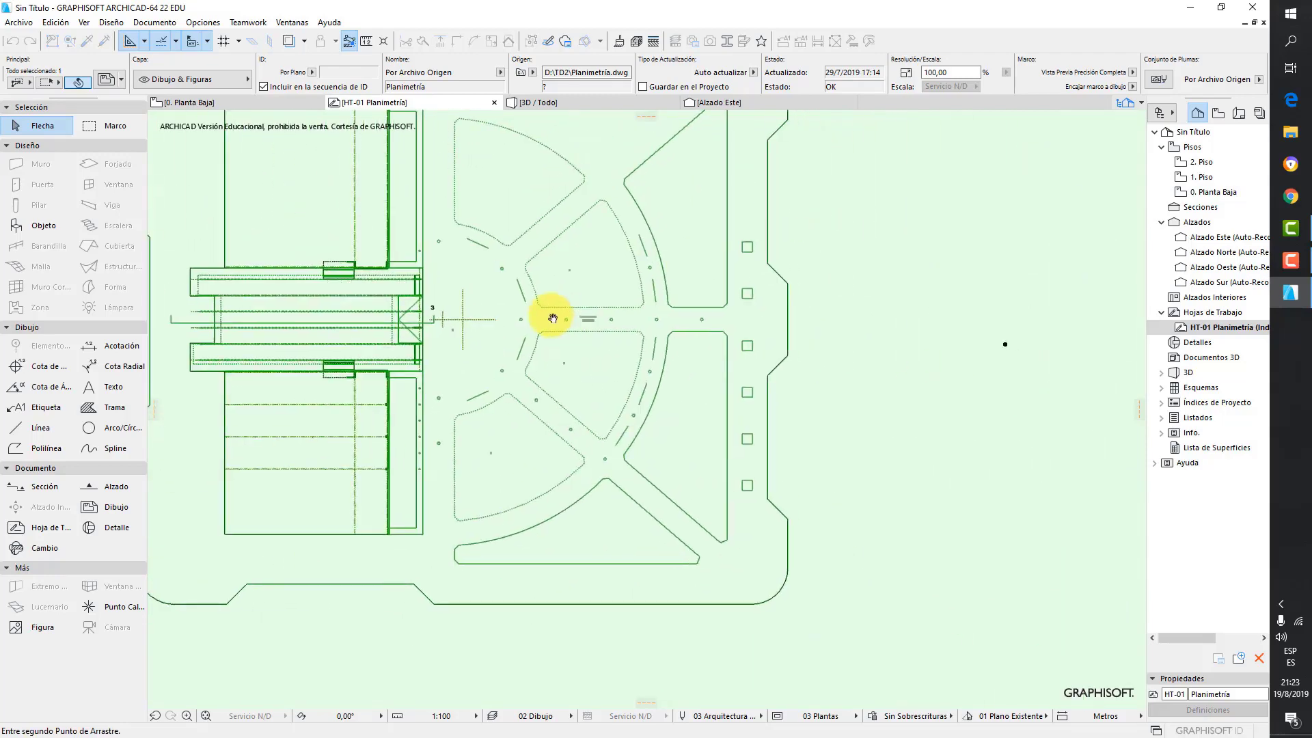
middle_drag(553, 318, 368, 327)
middle_drag(671, 334, 509, 343)
scroll(601, 371, up, 2)
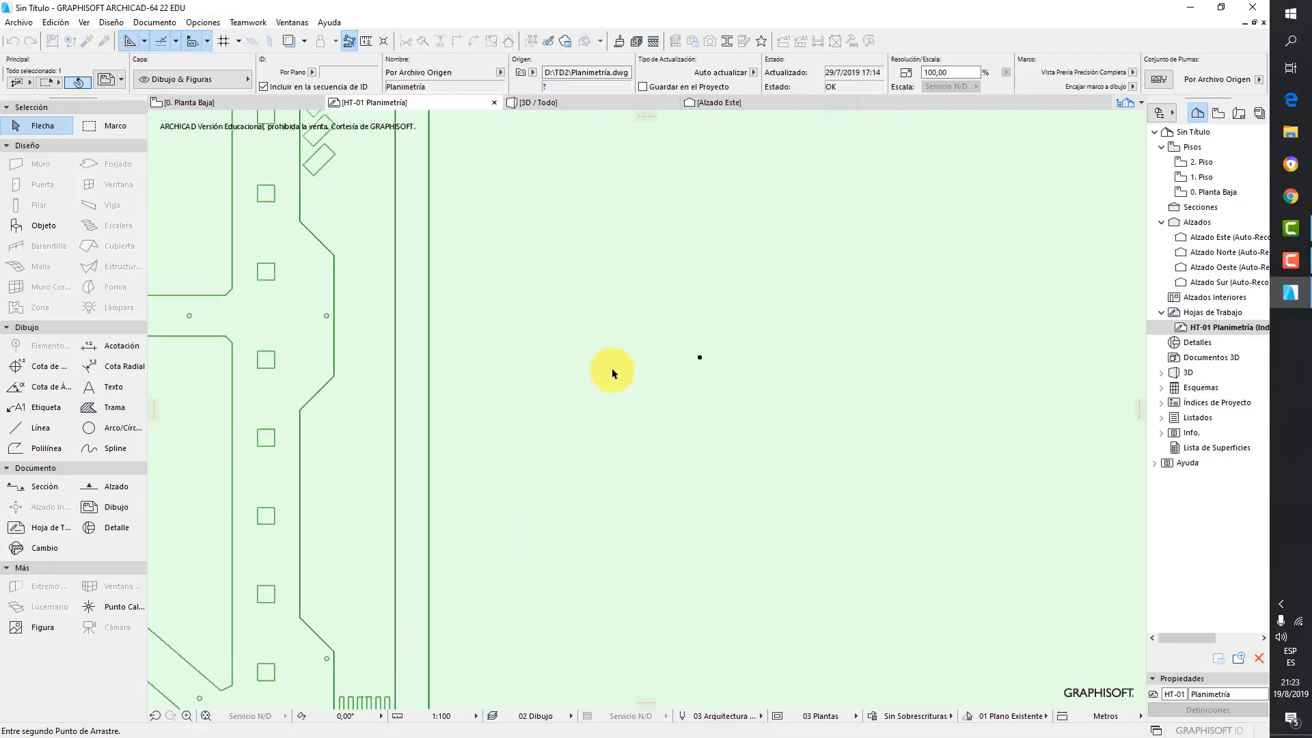
scroll(615, 371, up, 1)
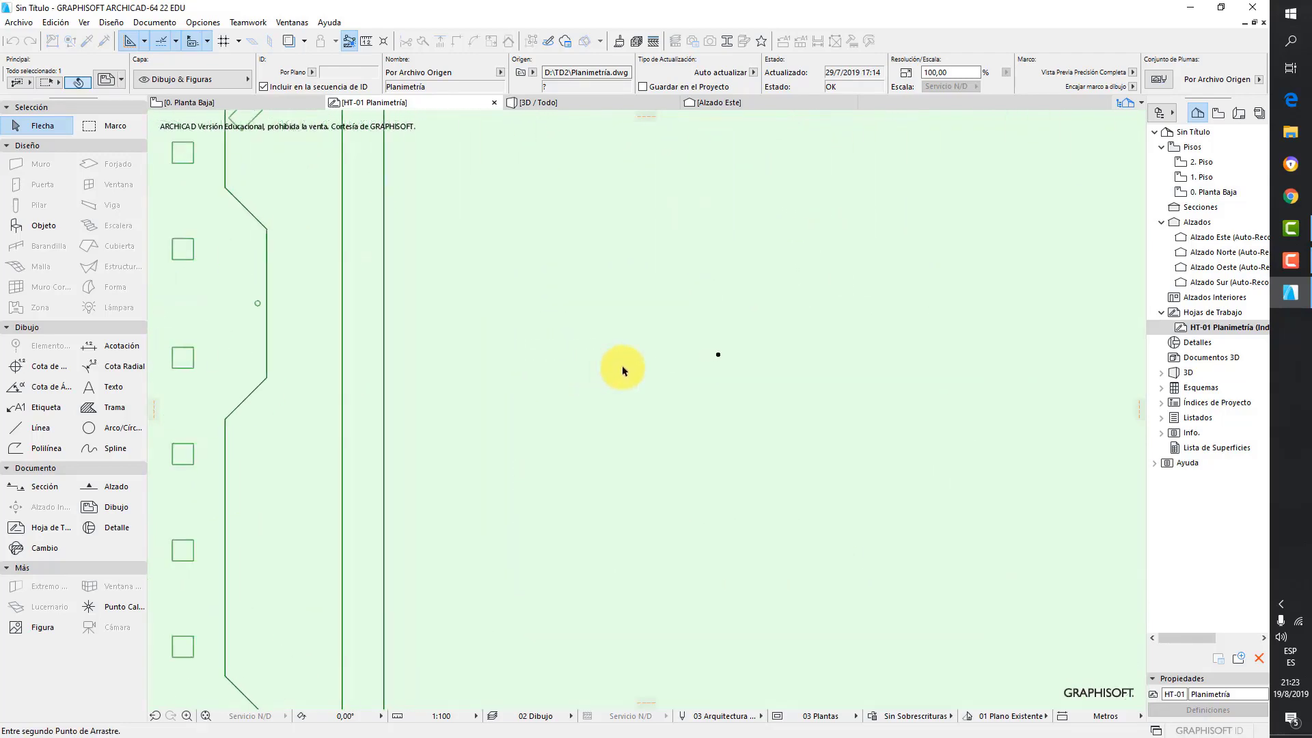
click(693, 354)
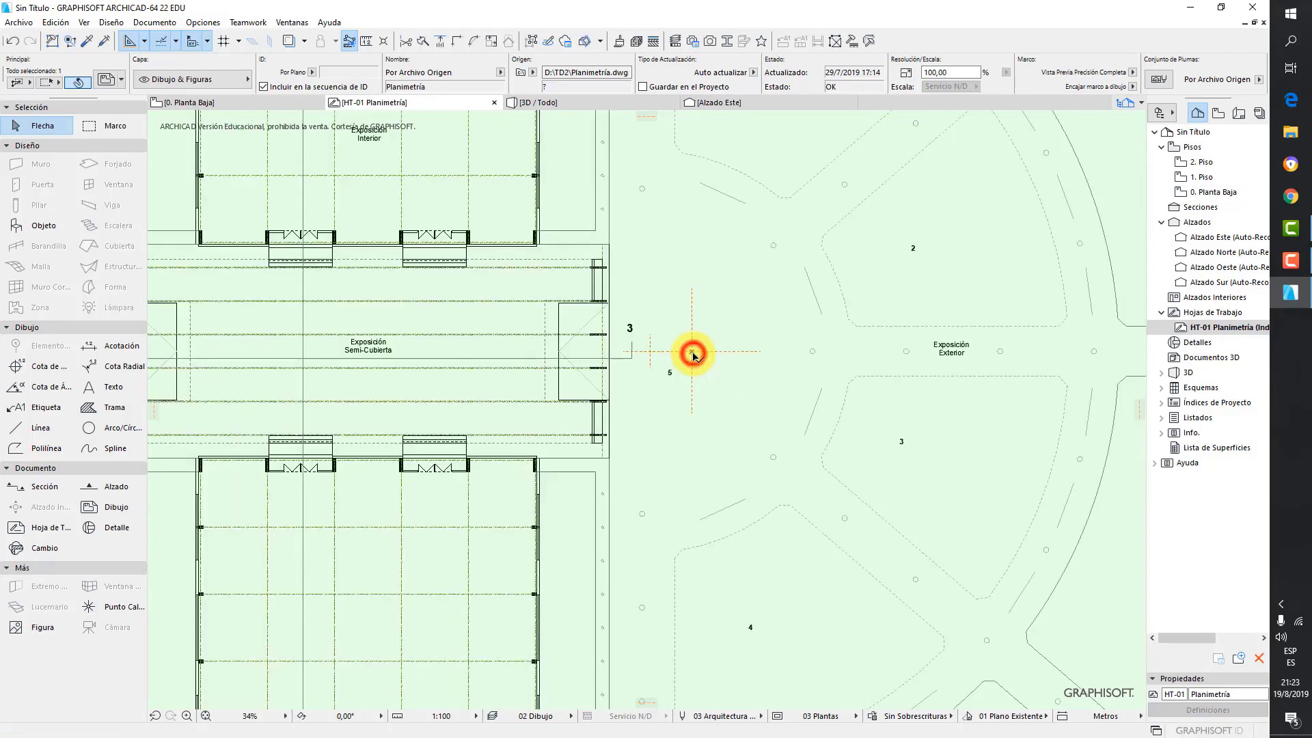
scroll(691, 352, down, 10)
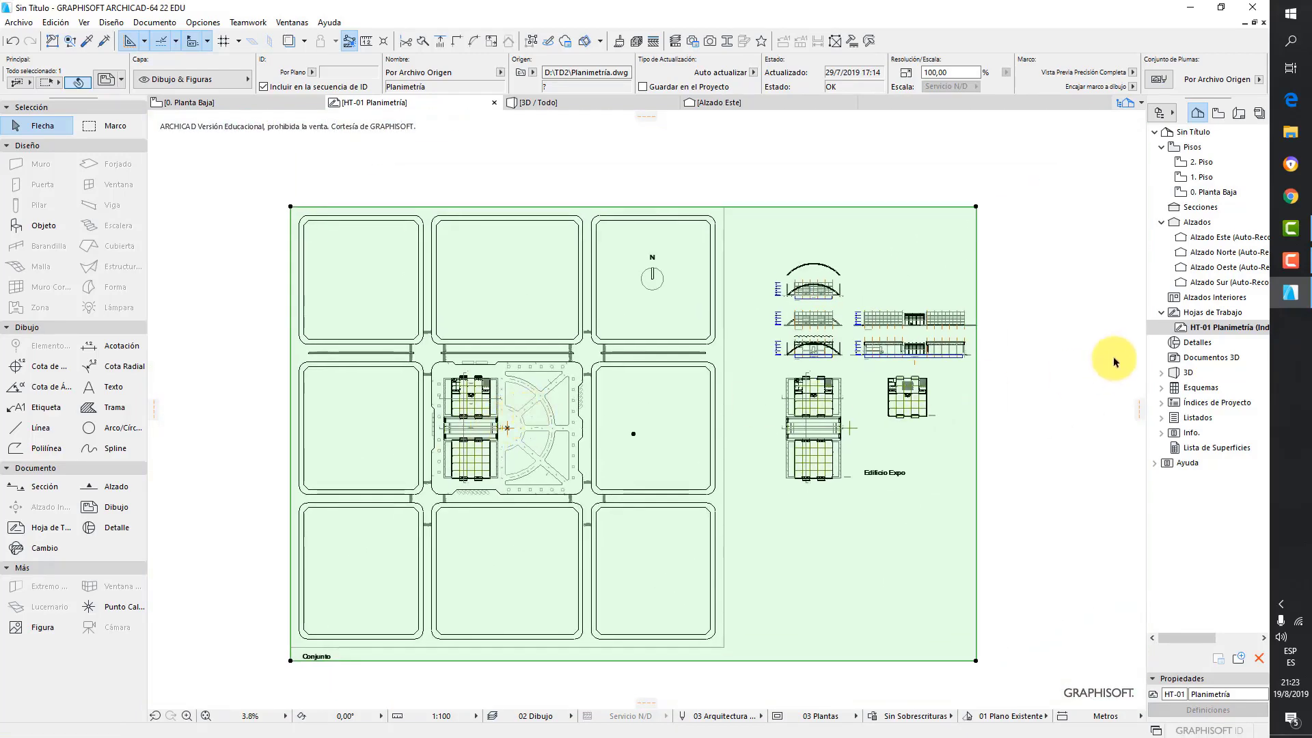
click(1068, 331)
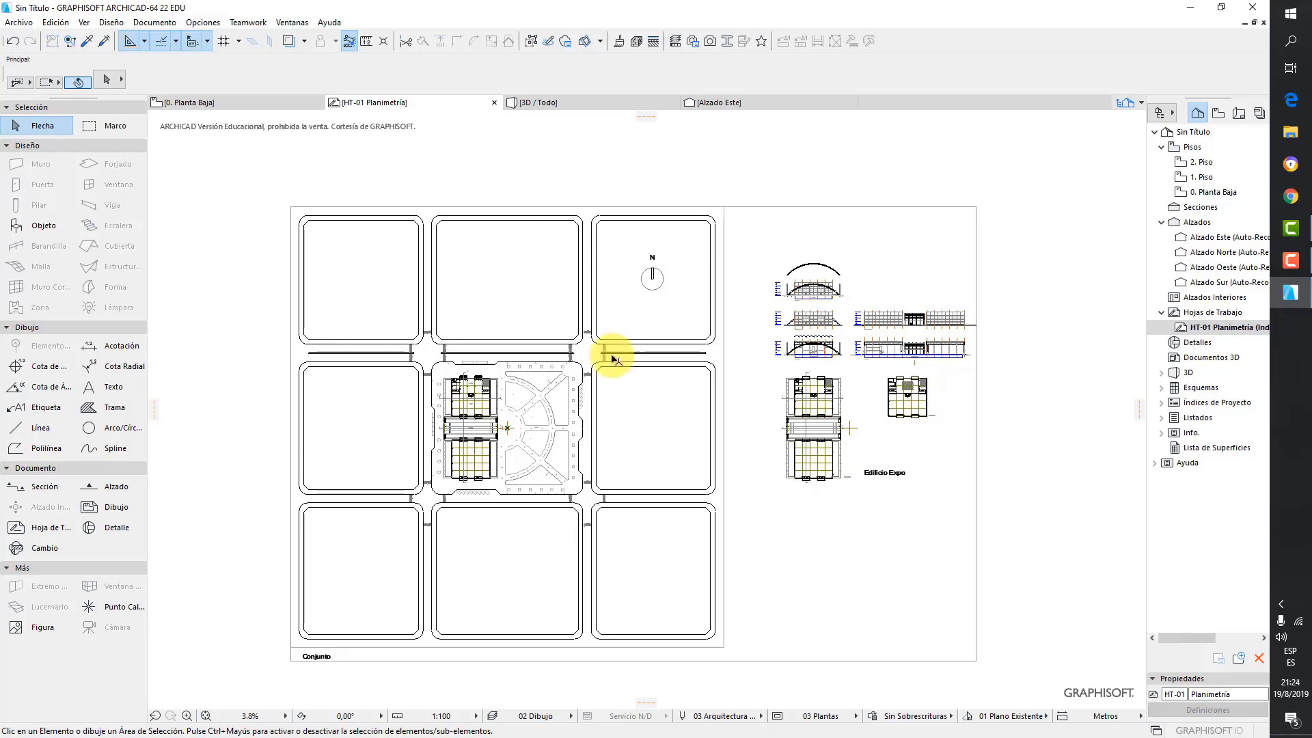
Open the 0. Planta Baja floor plan, show the HT-01 Planimetría worksheet as its trace reference and fit everything in view
scroll(609, 351, up, 6)
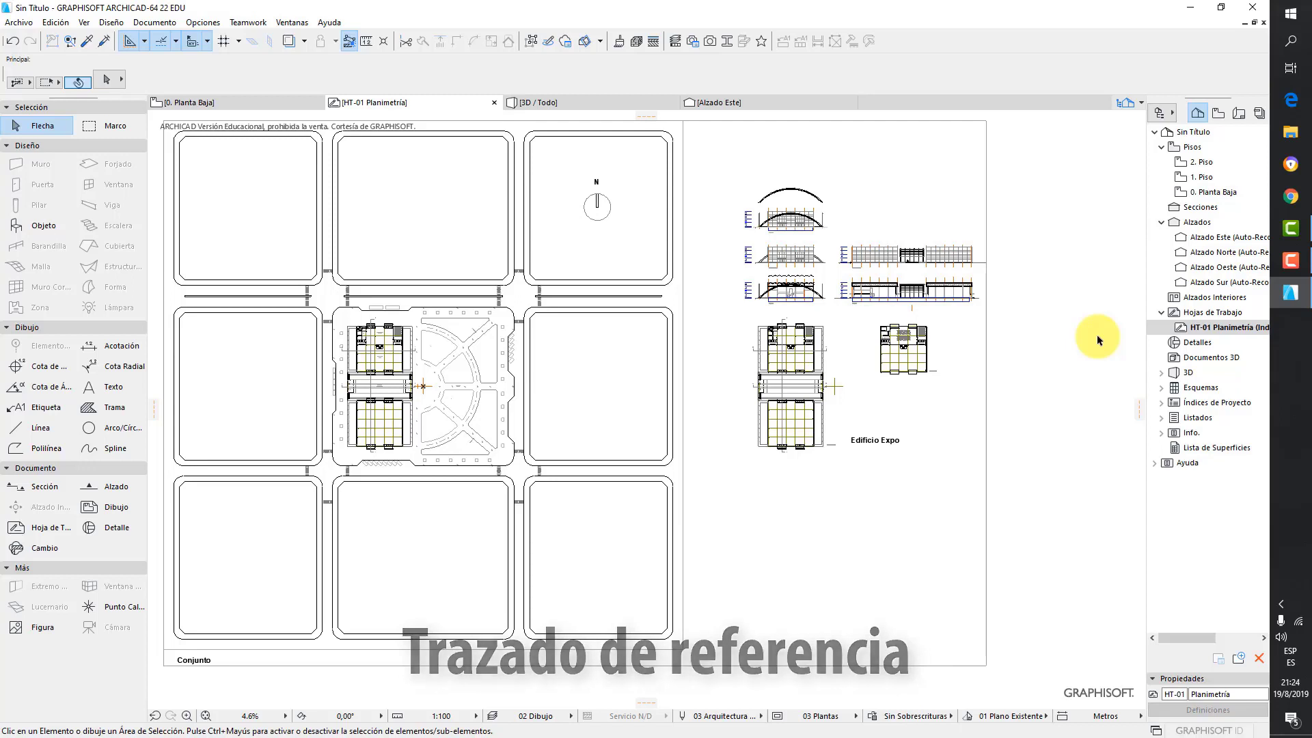
double_click(1201, 193)
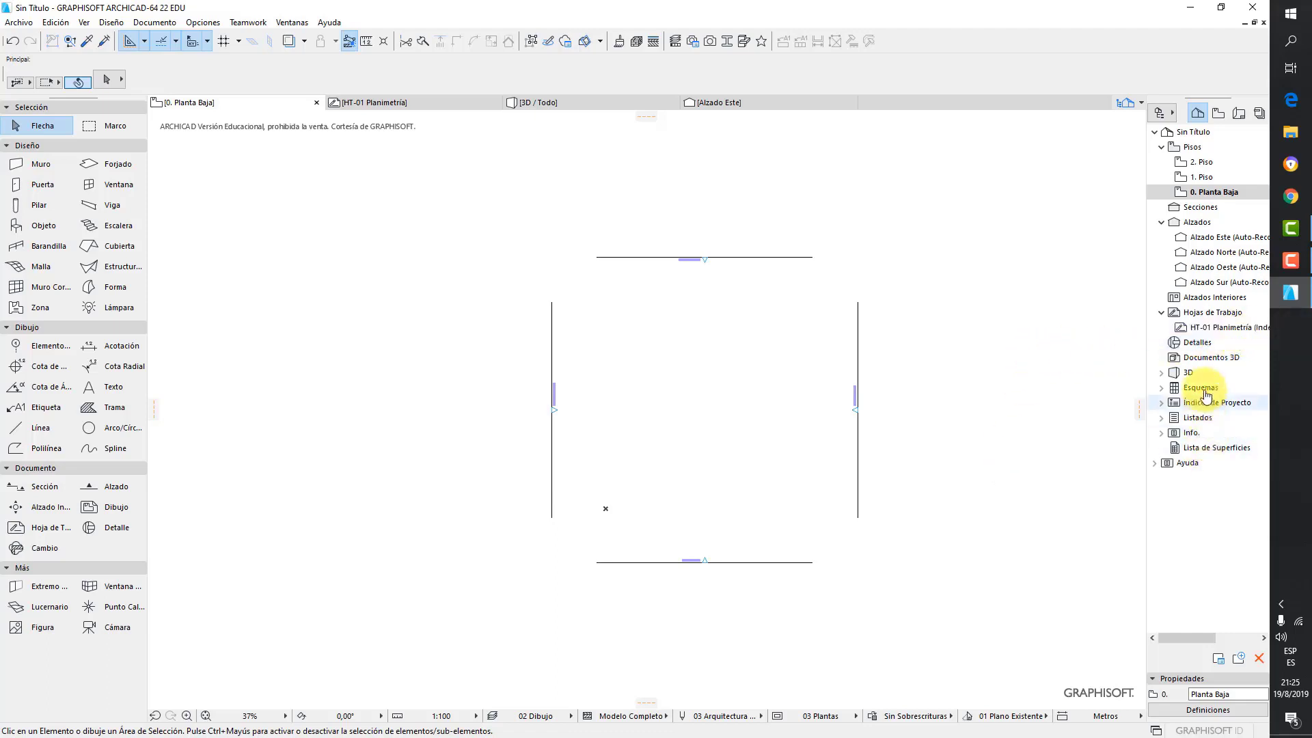
right_click(1217, 327)
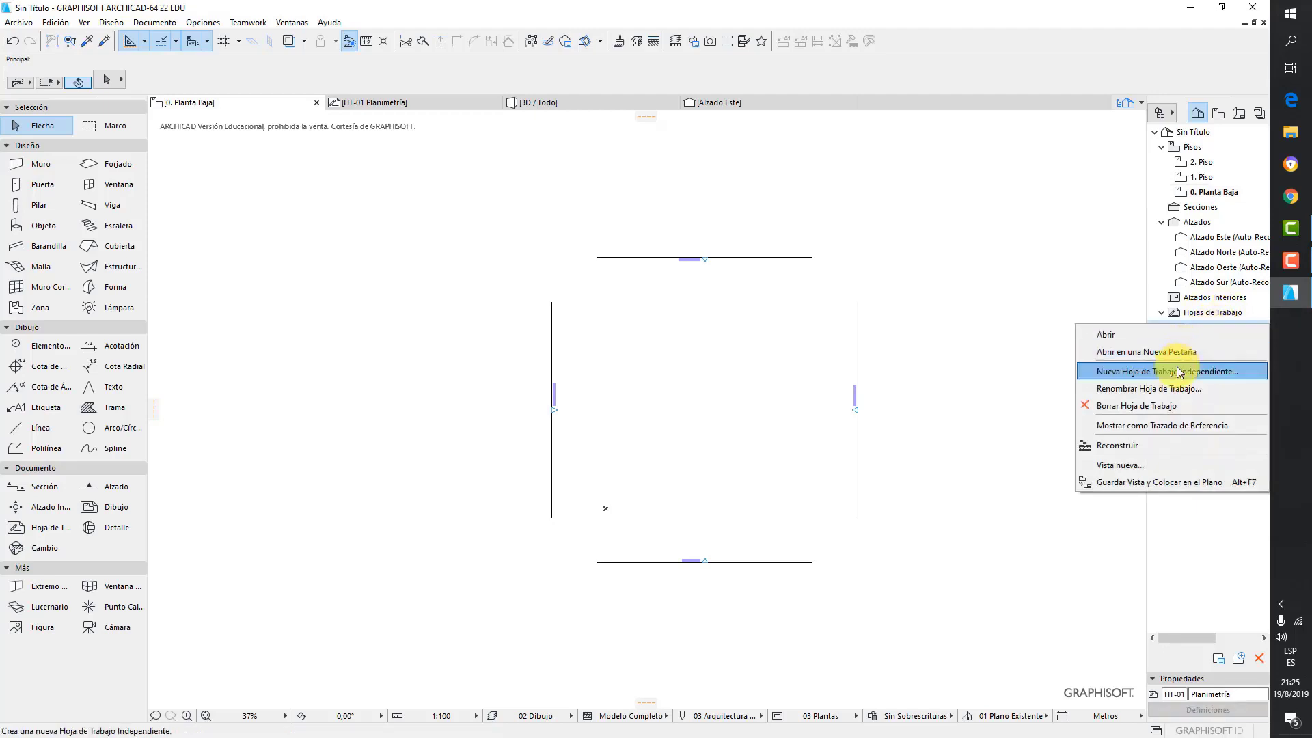
click(1174, 424)
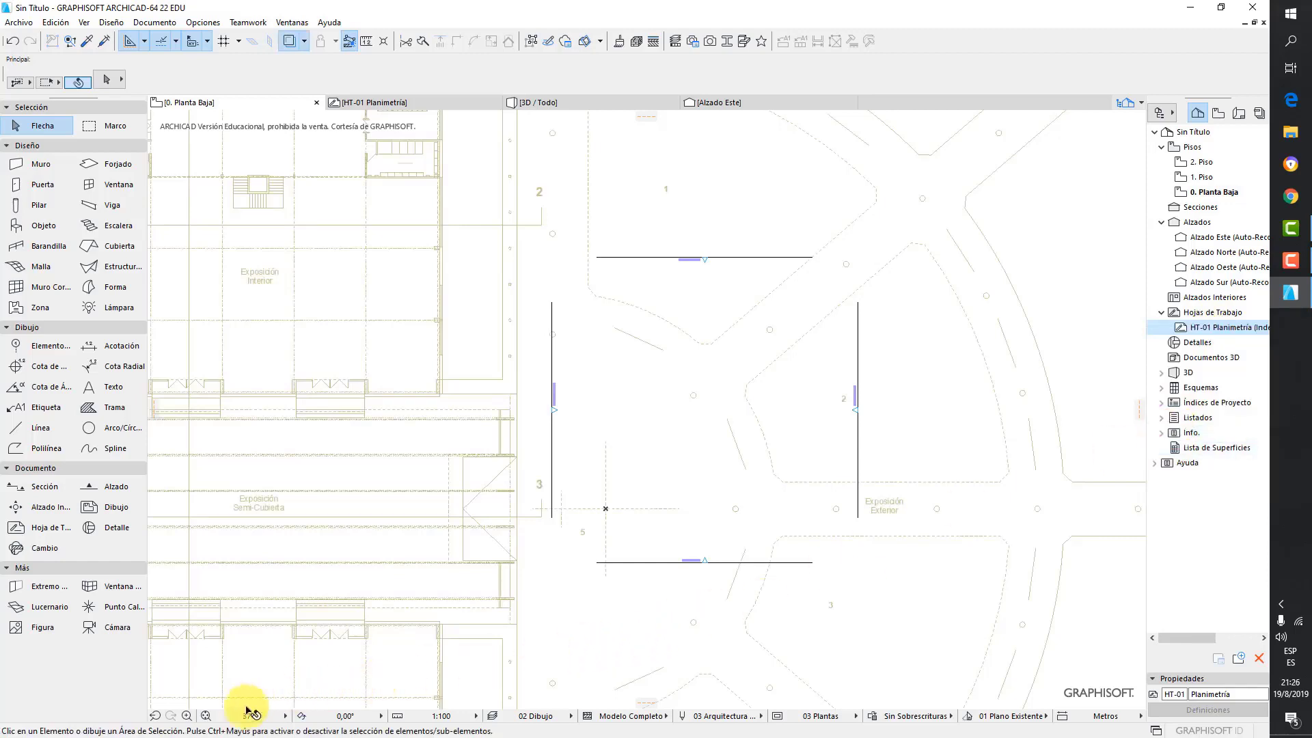
click(204, 715)
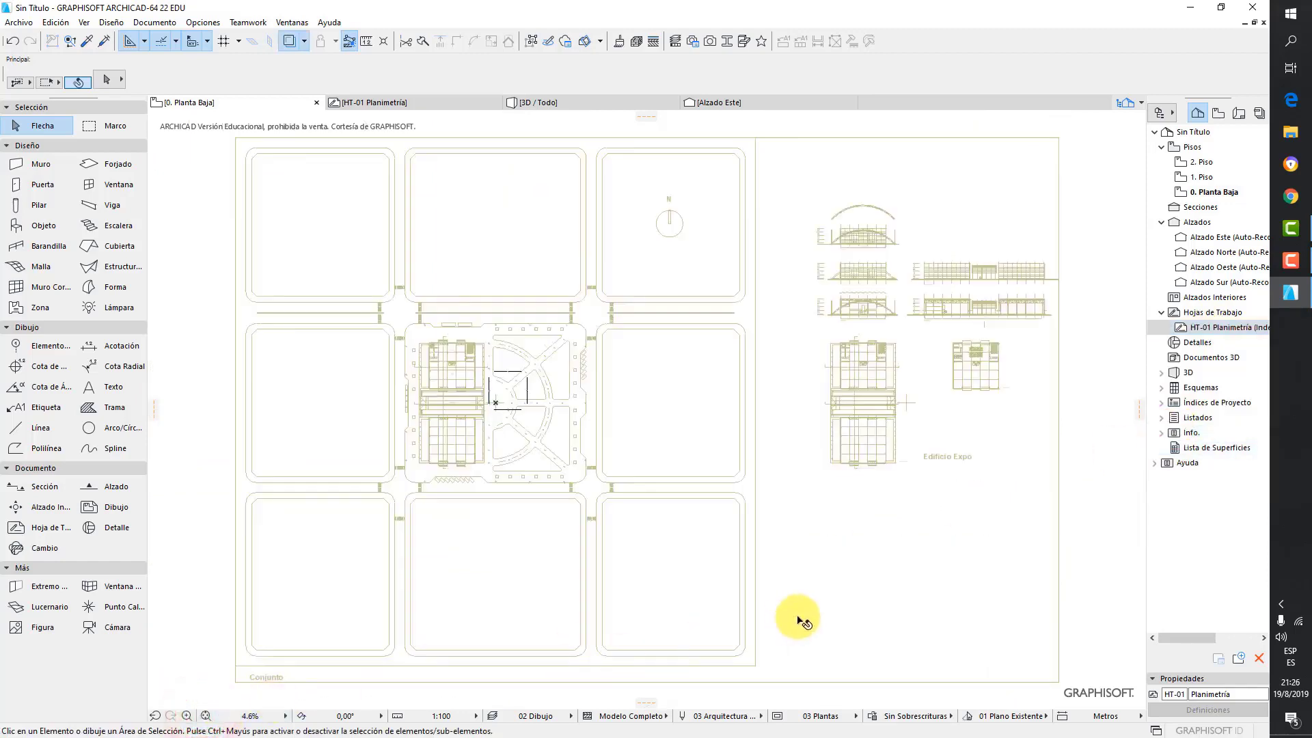
Try to select parts of the traced drawing among the blocks, elevations and north symbol from the floor plan
click(599, 287)
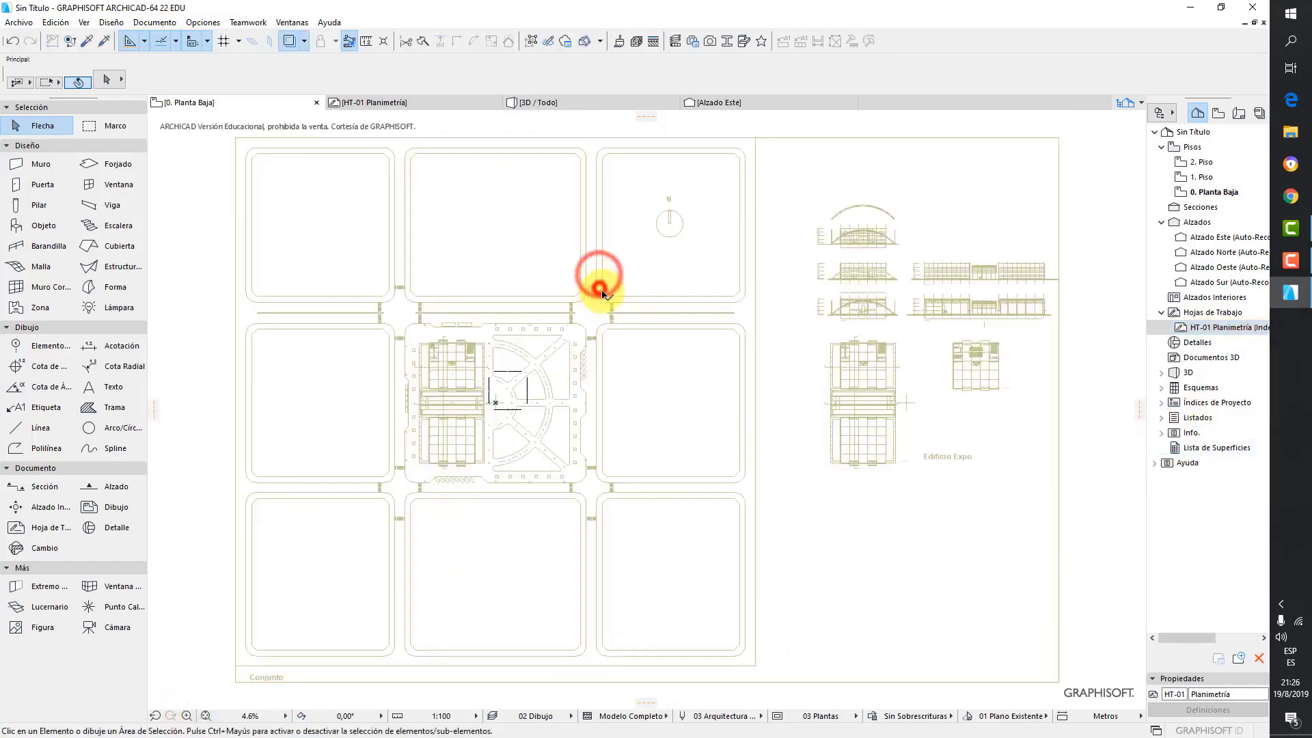
click(856, 273)
click(867, 276)
click(896, 269)
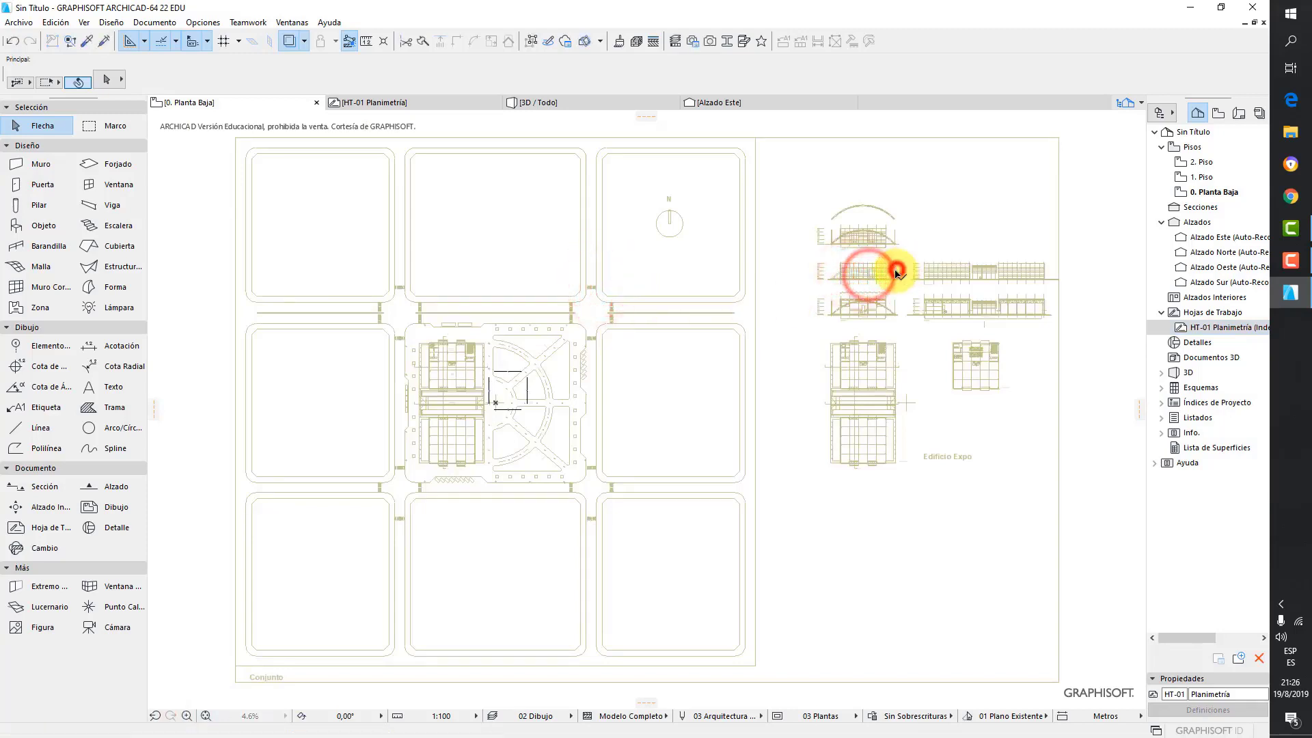
click(883, 285)
click(888, 309)
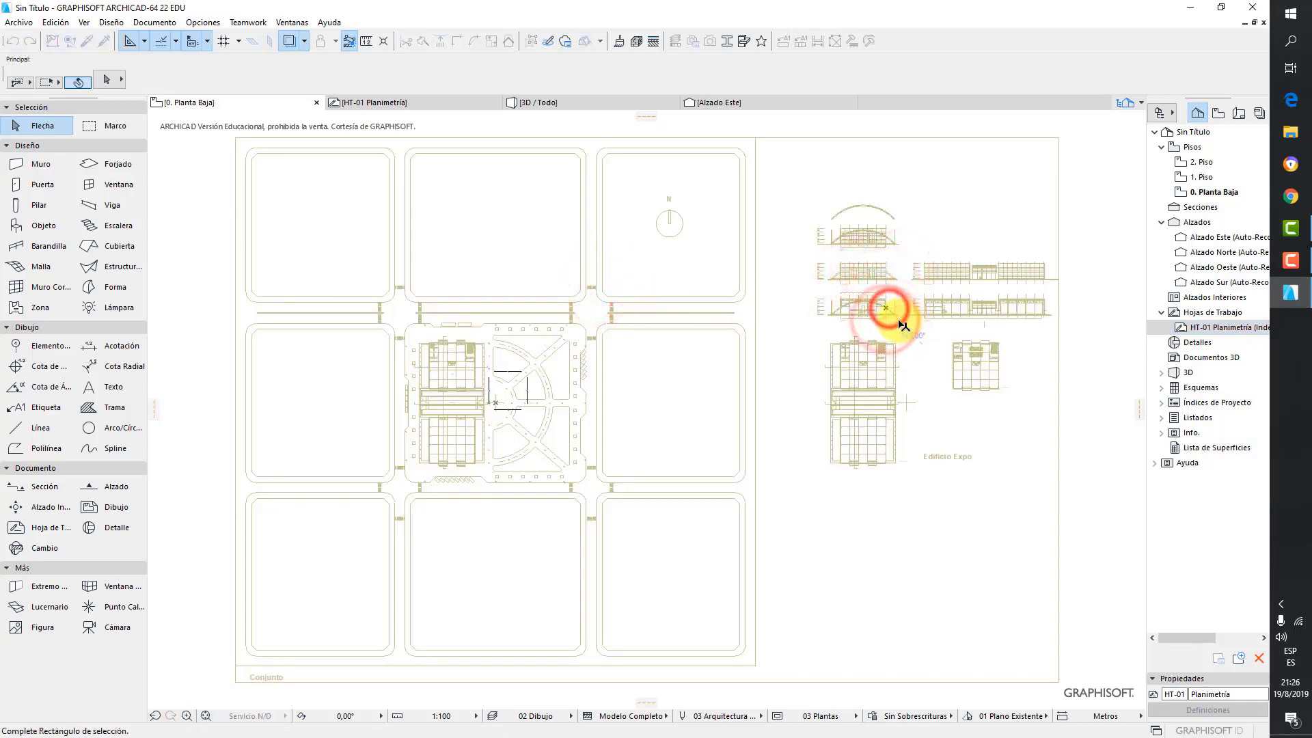
click(897, 321)
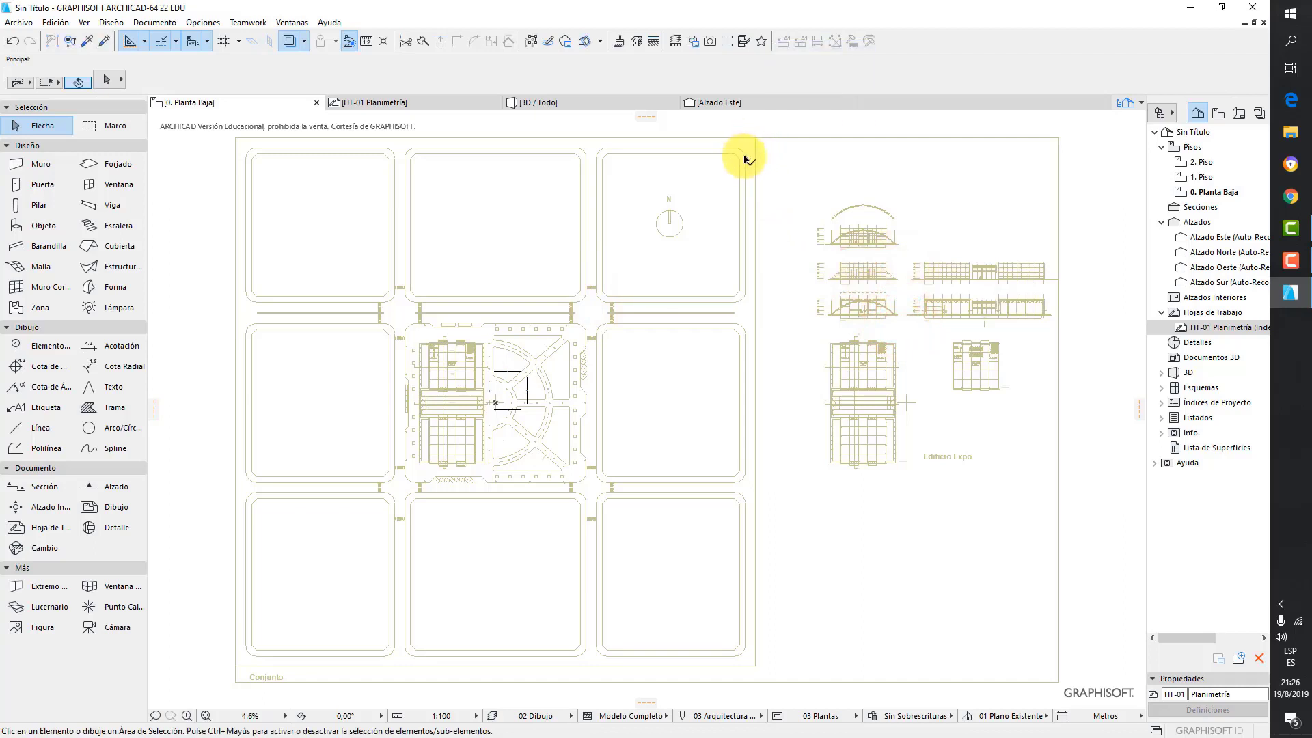
click(680, 224)
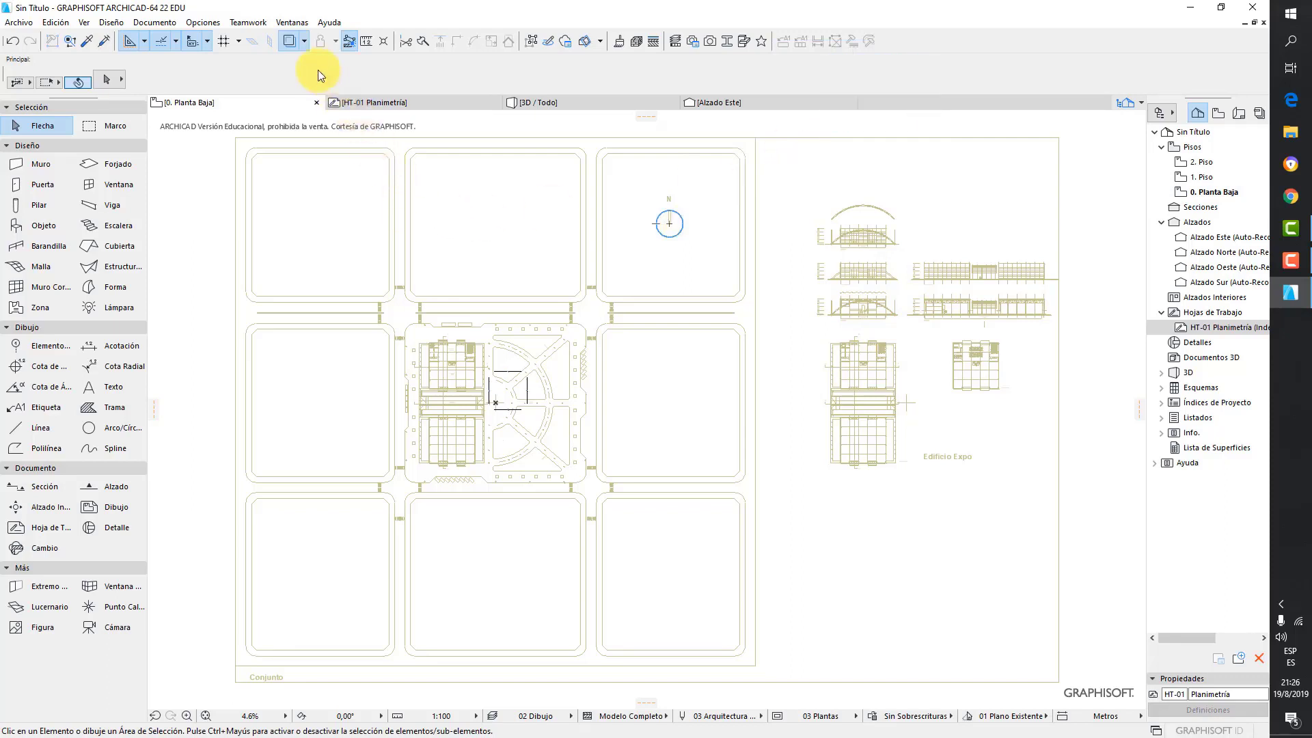
Switch the trace reference off and on repeatedly, leaving it displayed on the floor plan
click(288, 37)
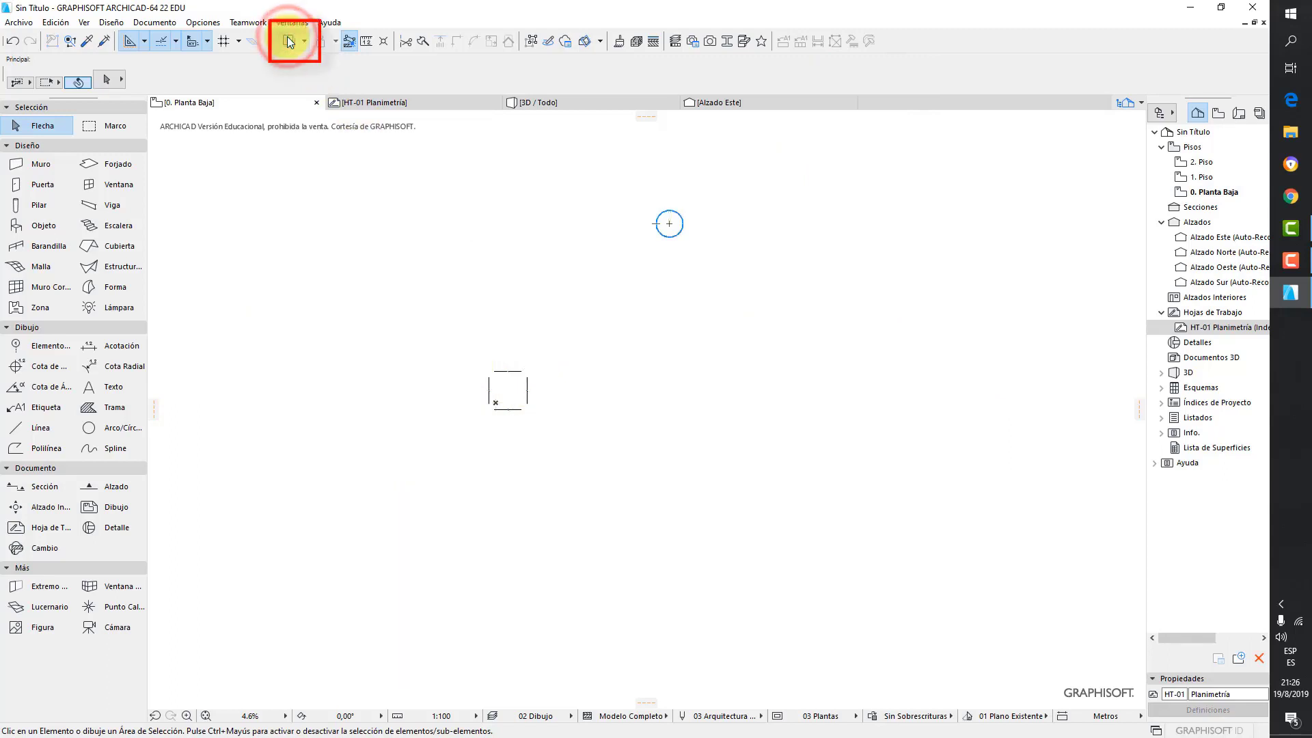
click(287, 39)
click(288, 39)
click(288, 39)
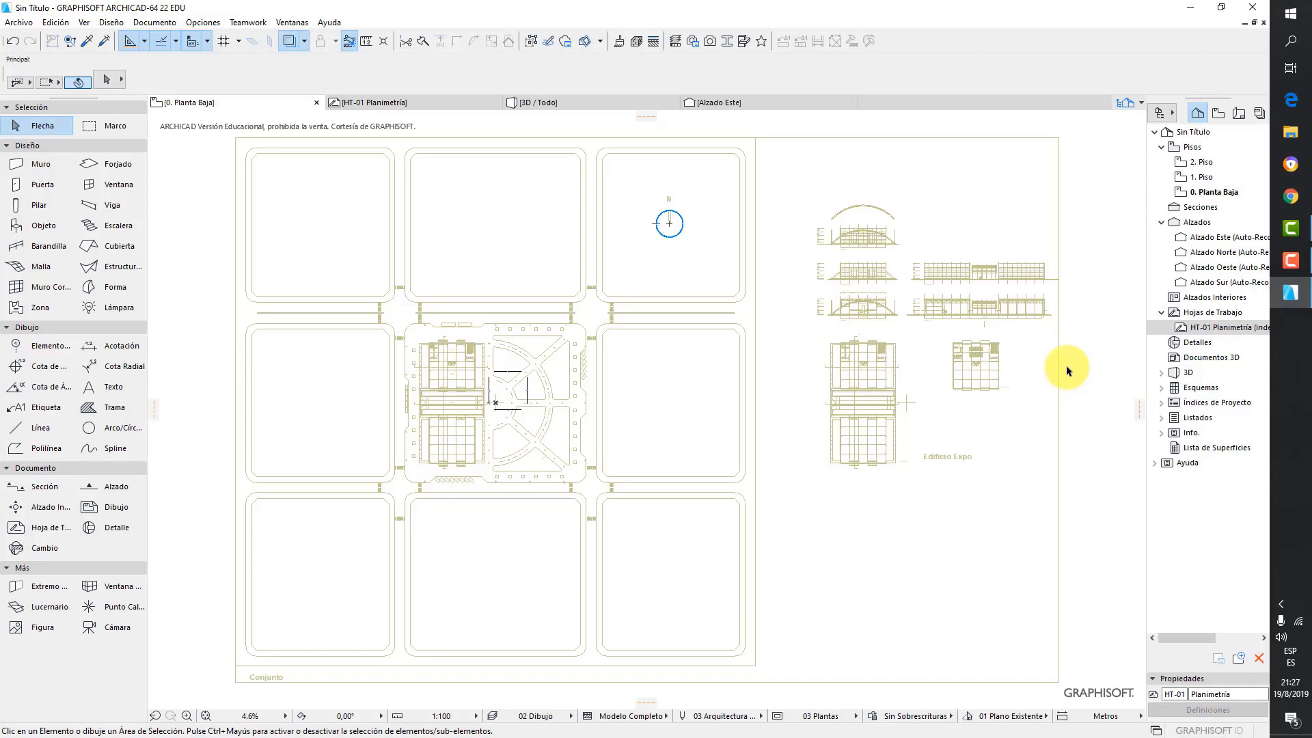
Stretch both ends of the Alzado Oeste marker line so it spans the full length of the traced building
scroll(539, 383, up, 5)
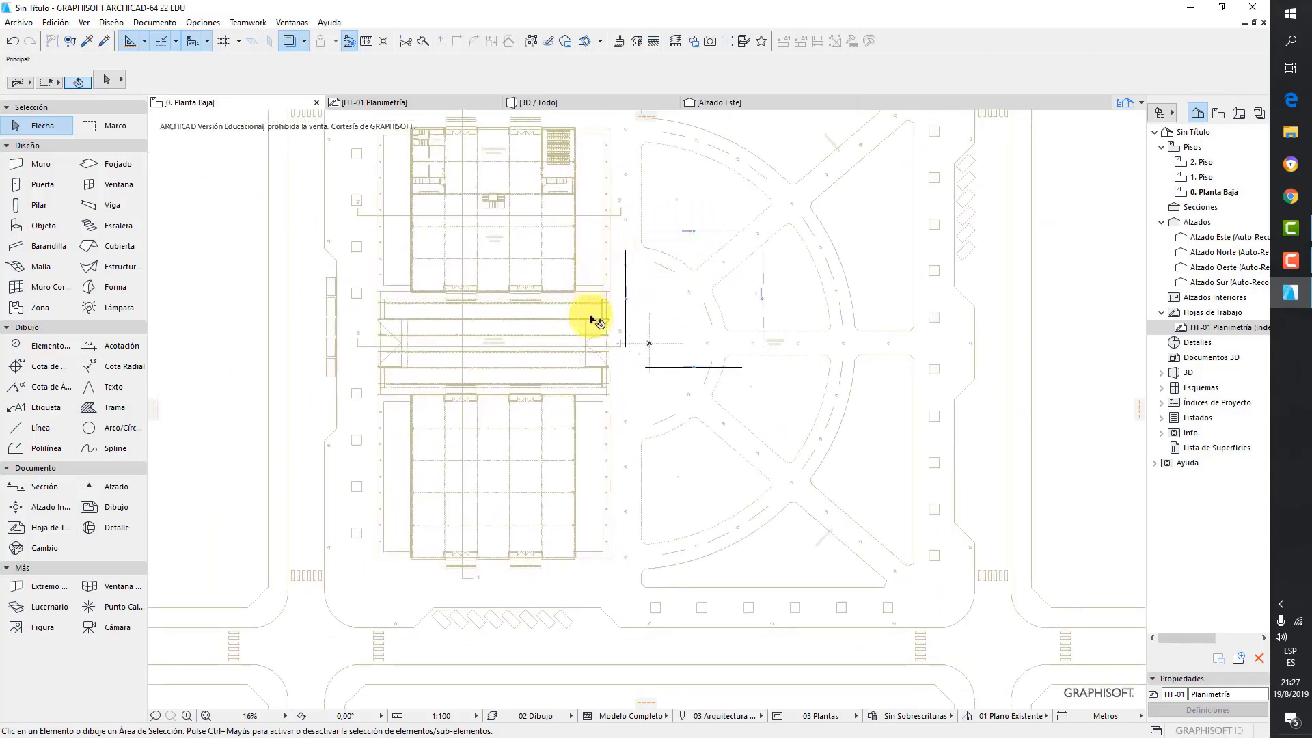
scroll(766, 345, down, 1)
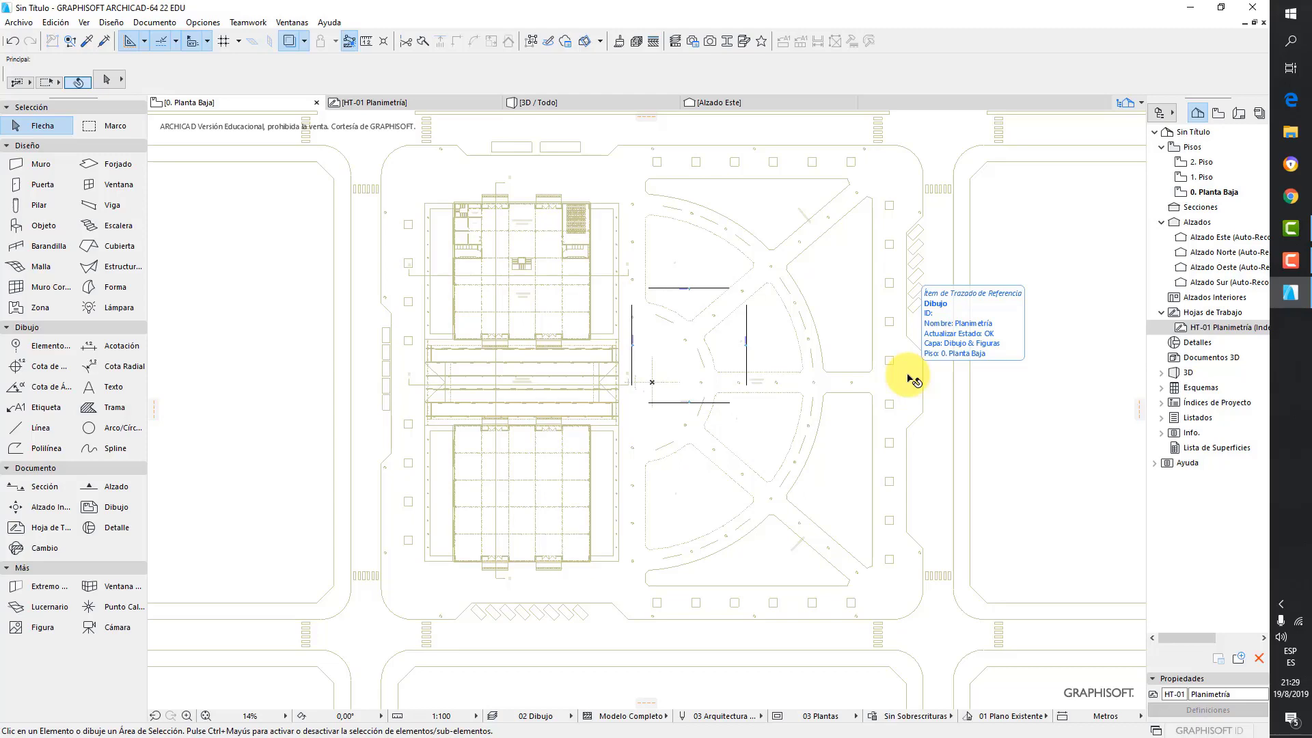
scroll(683, 379, up, 3)
click(666, 341)
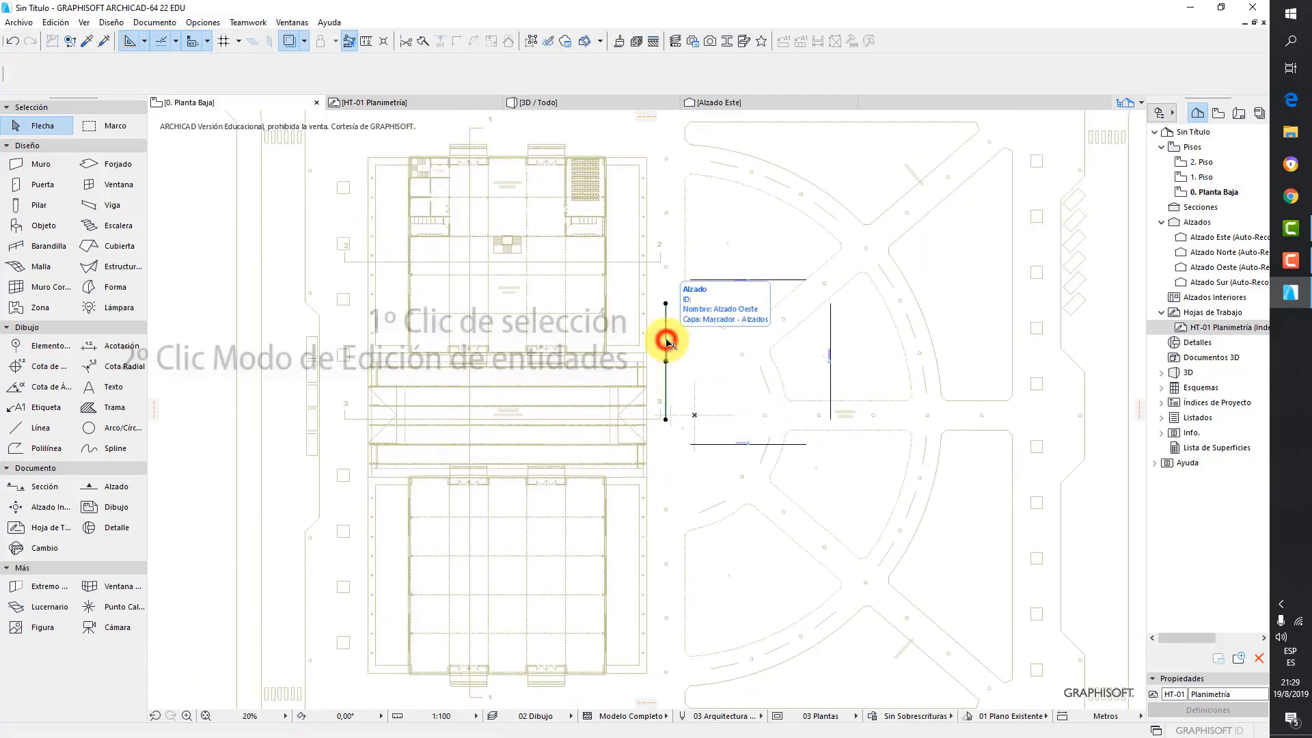
click(666, 304)
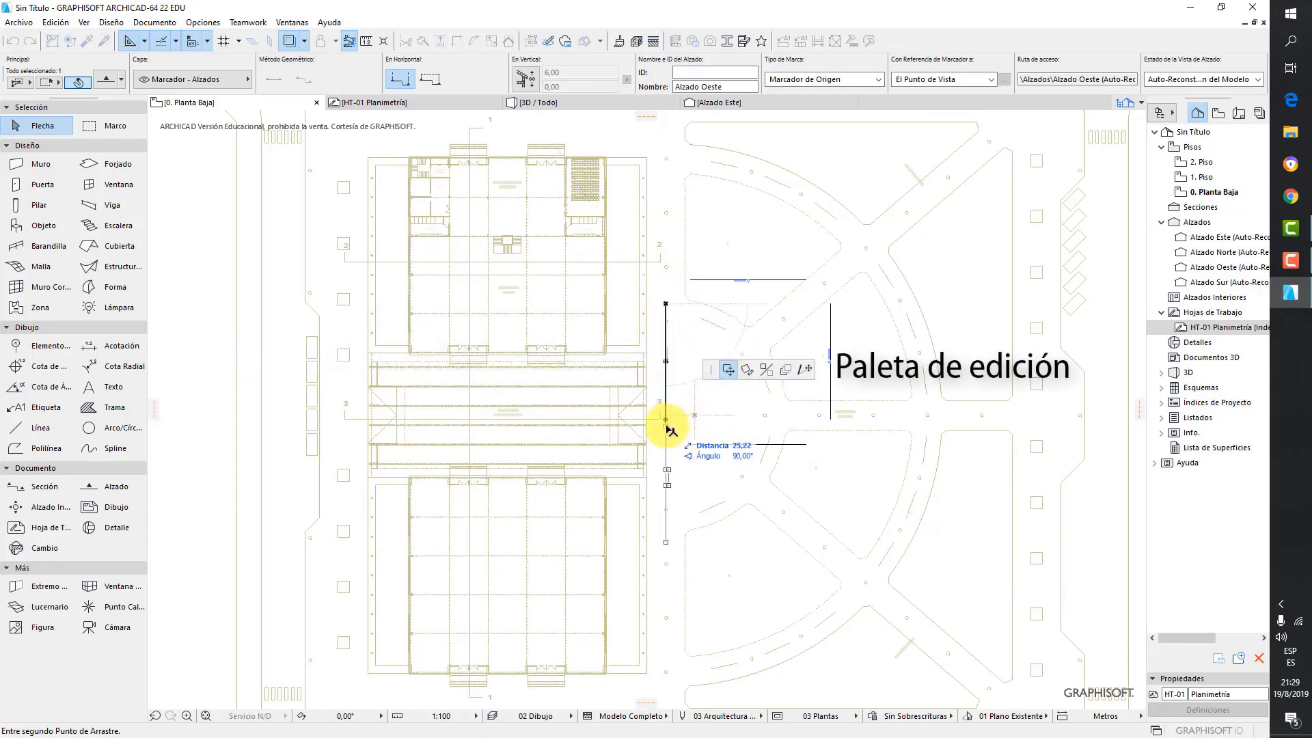
click(805, 370)
click(666, 152)
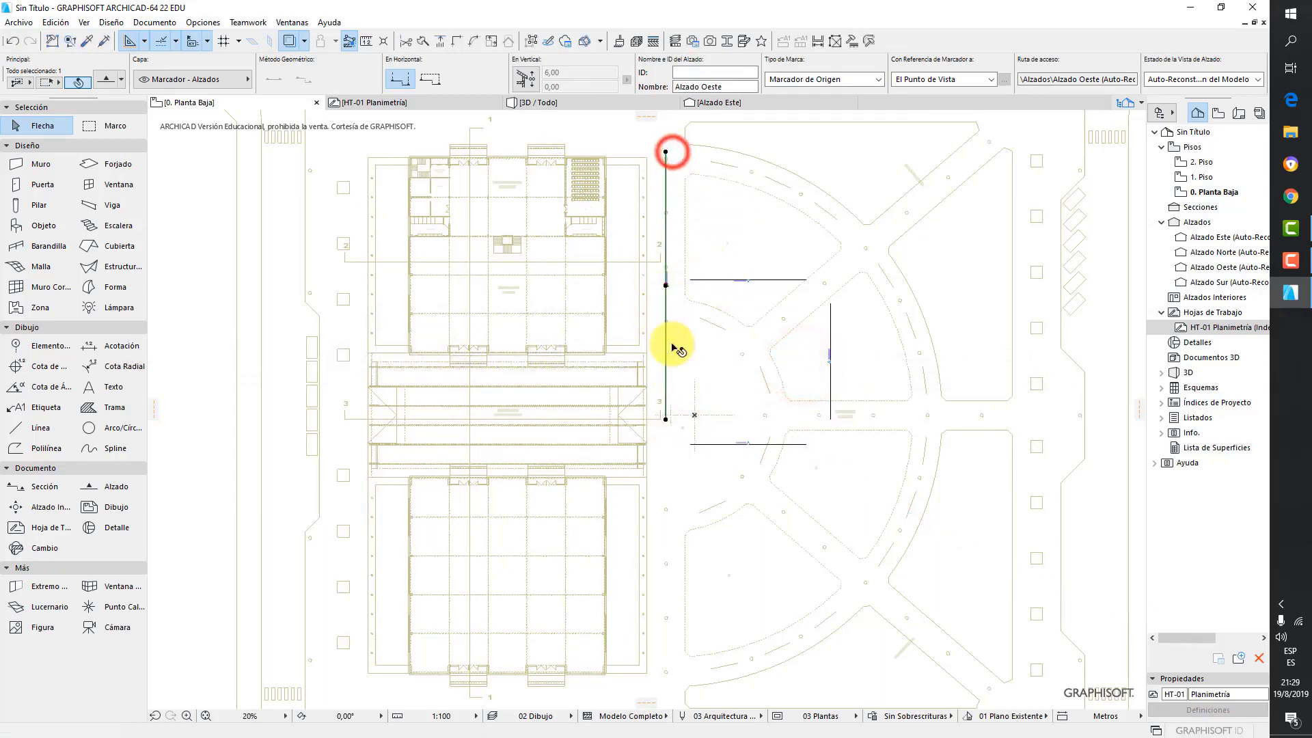
click(666, 419)
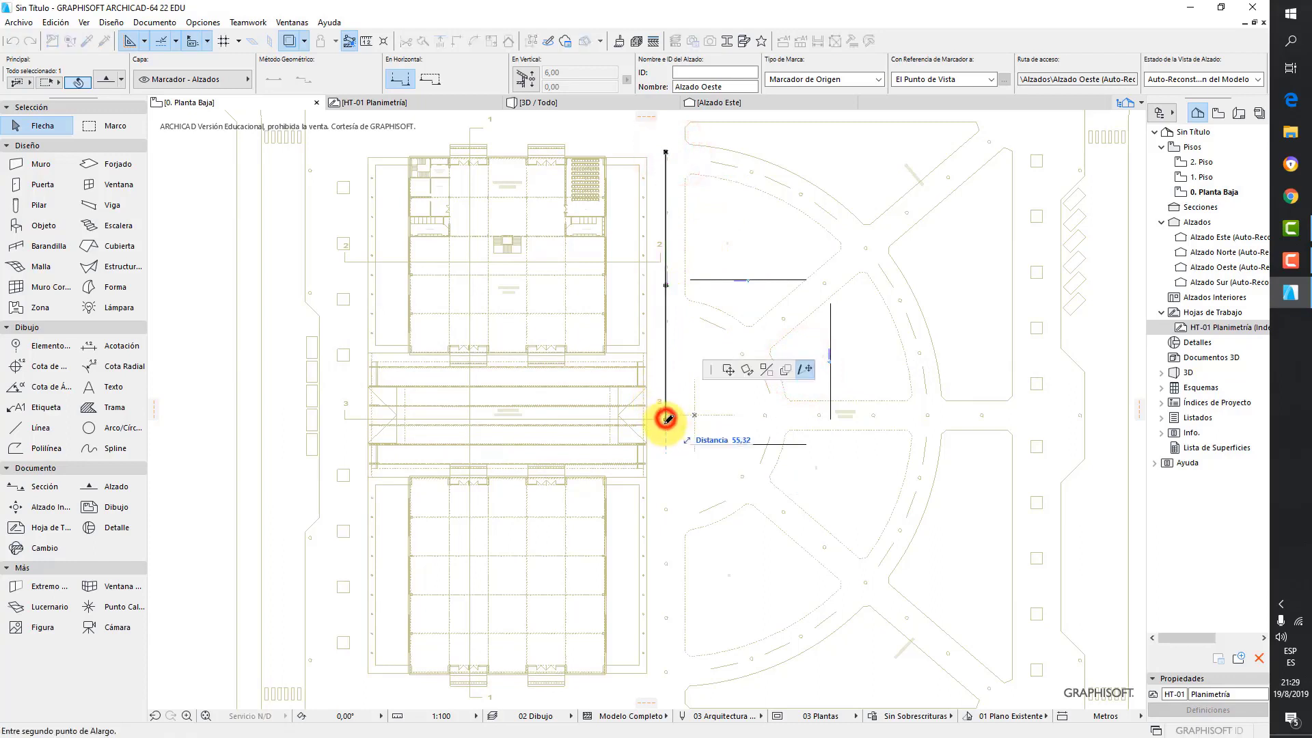
click(666, 680)
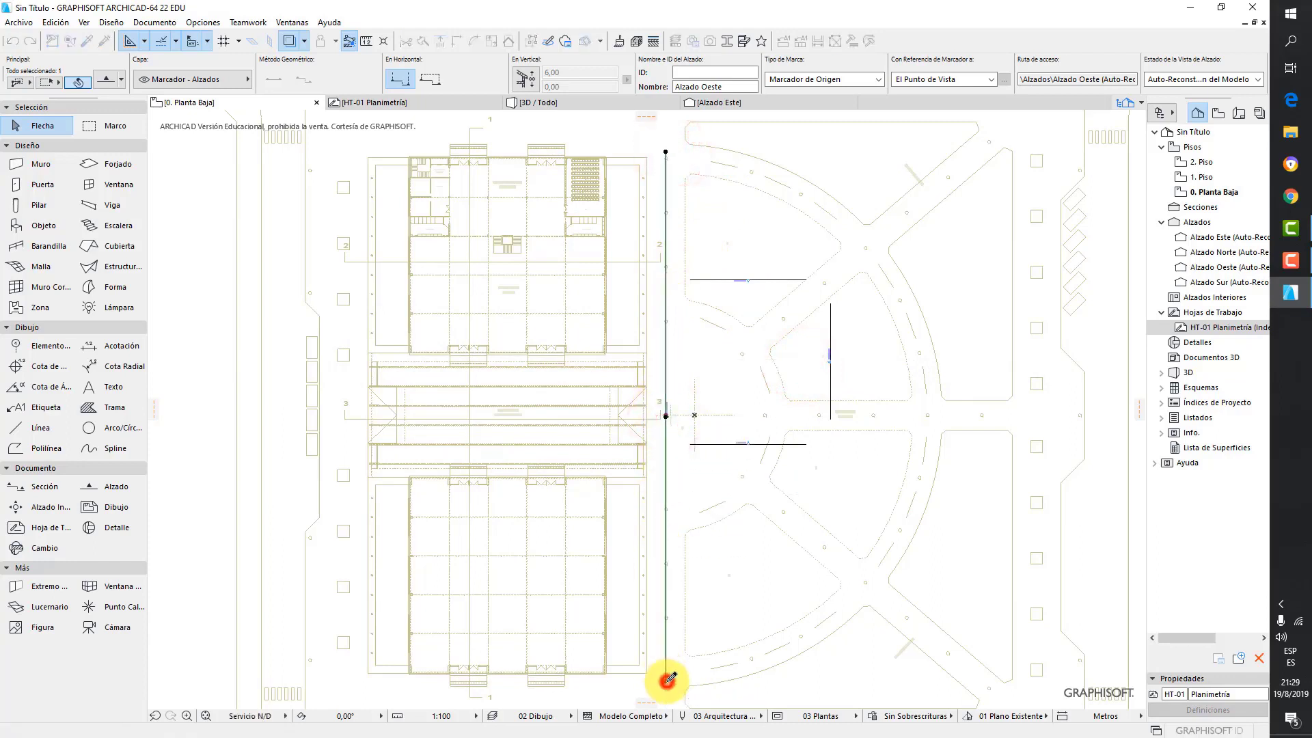
Move the Alzado Oeste marker line to the street on the west side of the building's block
click(666, 416)
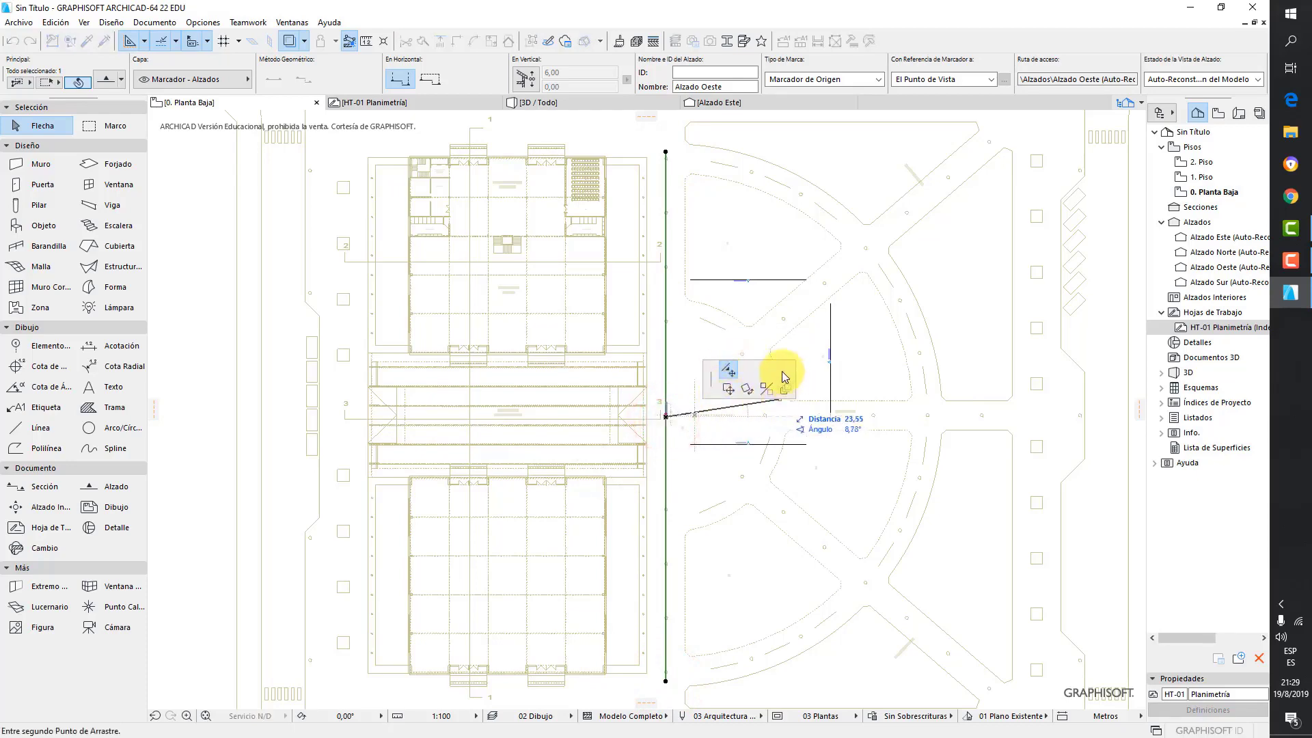
click(729, 387)
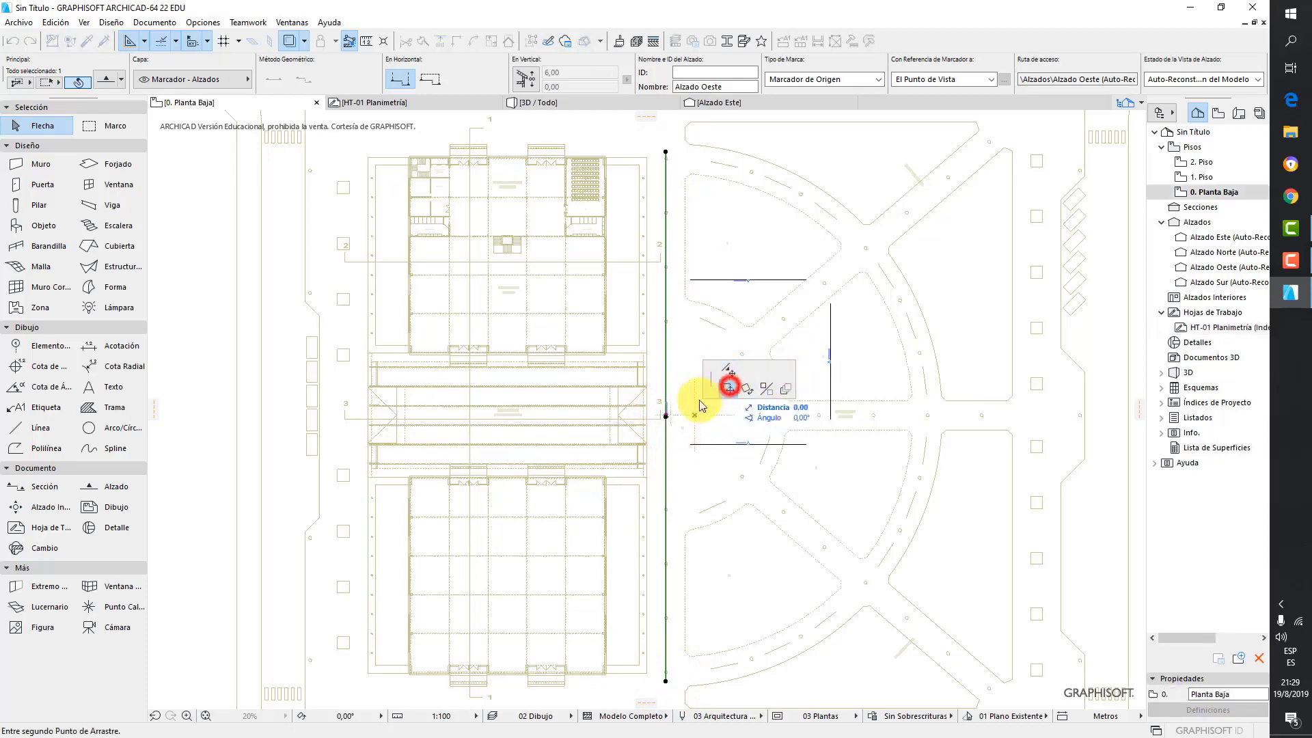
scroll(581, 430, down, 3)
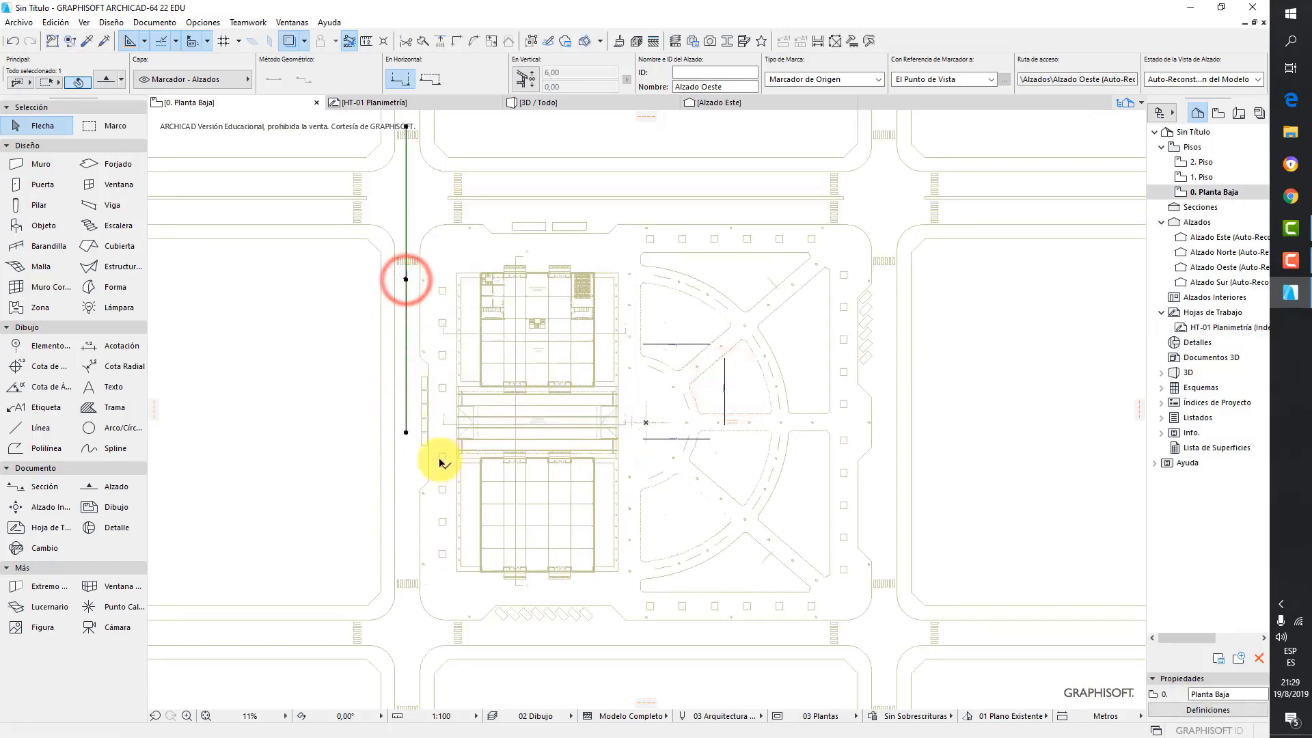
Stretch the southern end of the Alzado Oeste marker line past the block's south street
click(406, 432)
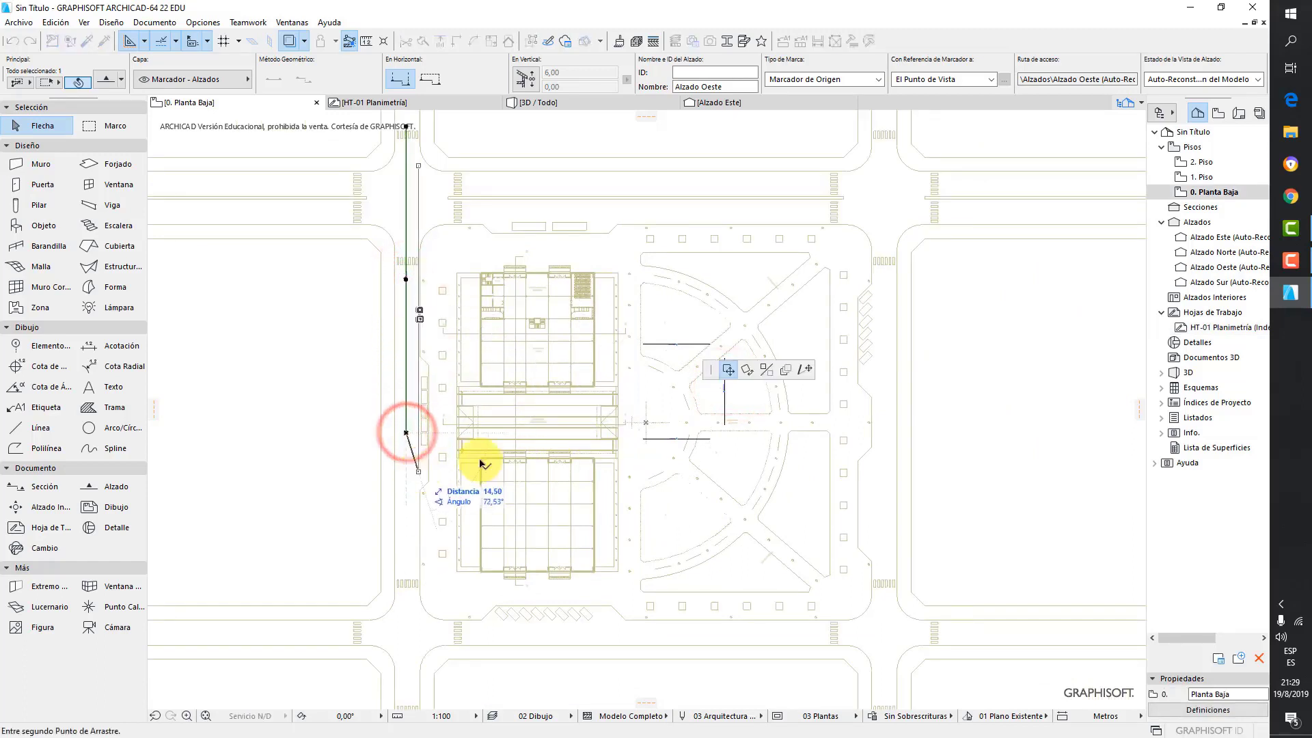
click(807, 369)
middle_drag(444, 547, 461, 440)
click(431, 631)
scroll(615, 430, down, 1)
middle_drag(666, 355, 625, 460)
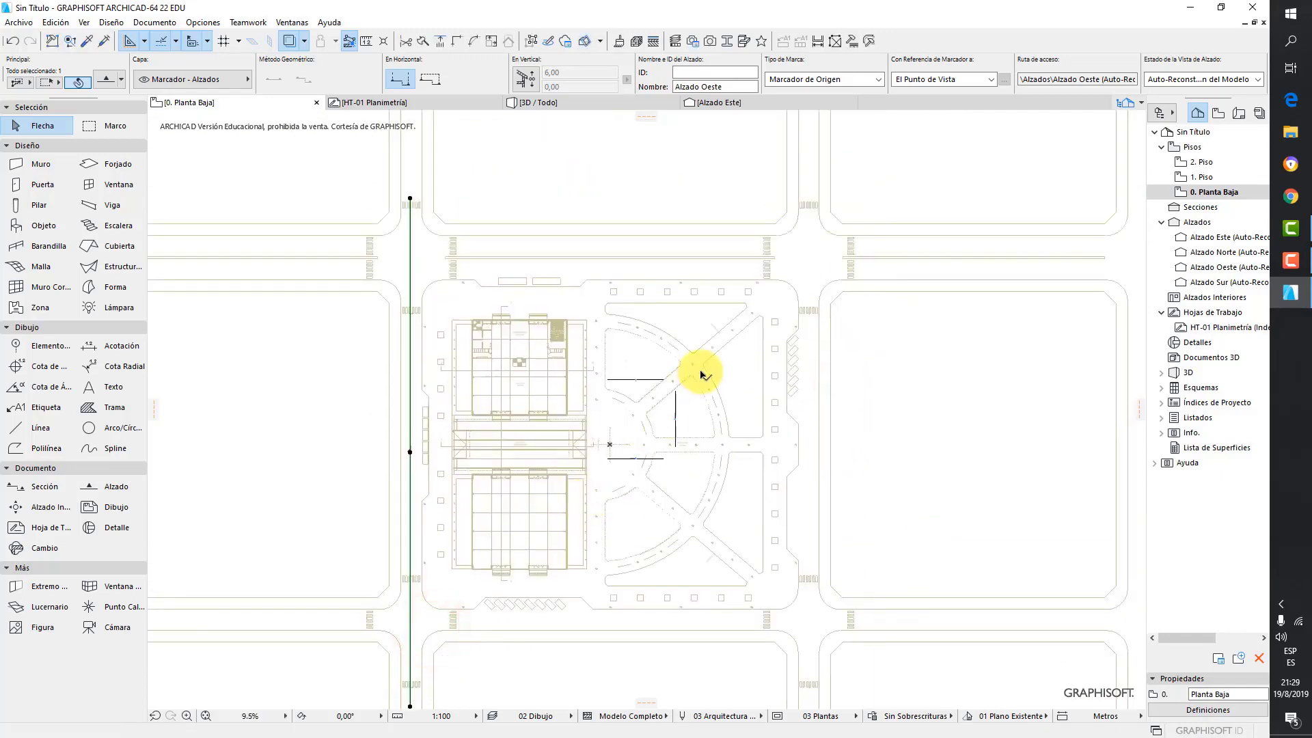
Move the Alzado Este marker to the street east of the plaza and stretch it south beyond the whole block
click(676, 408)
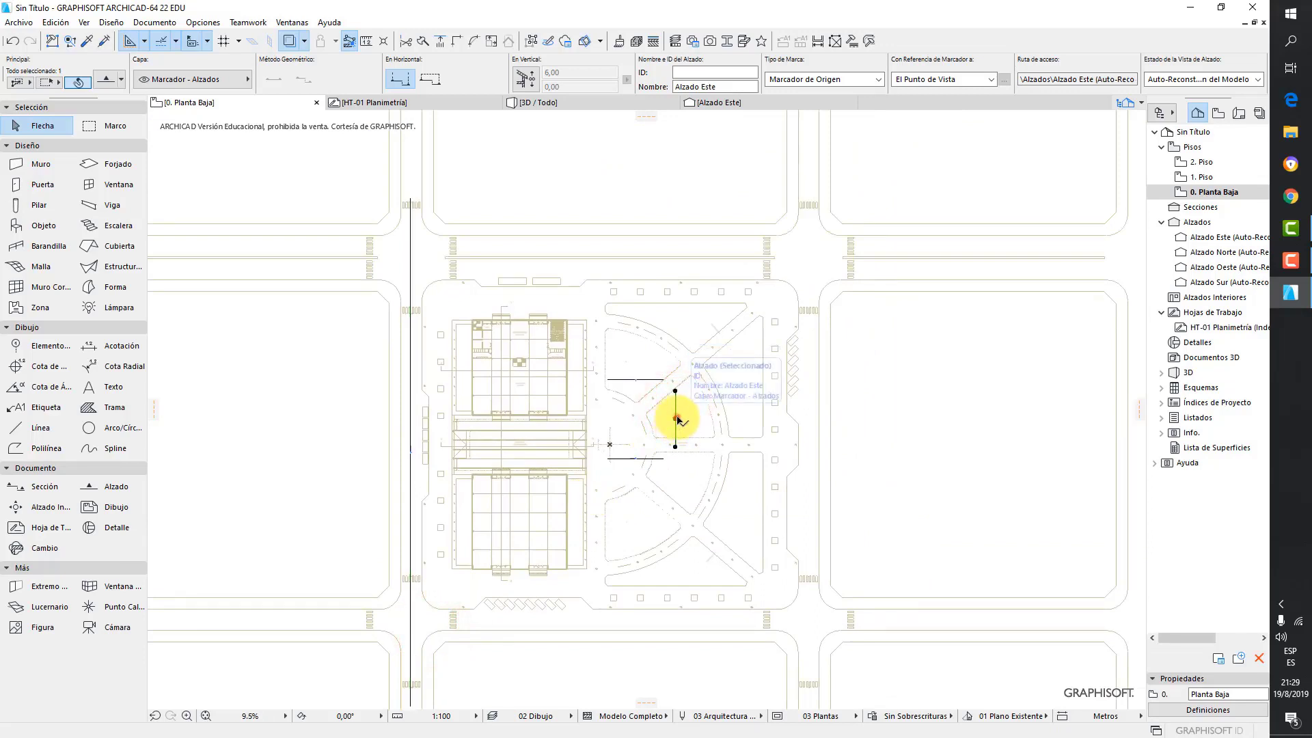
click(675, 418)
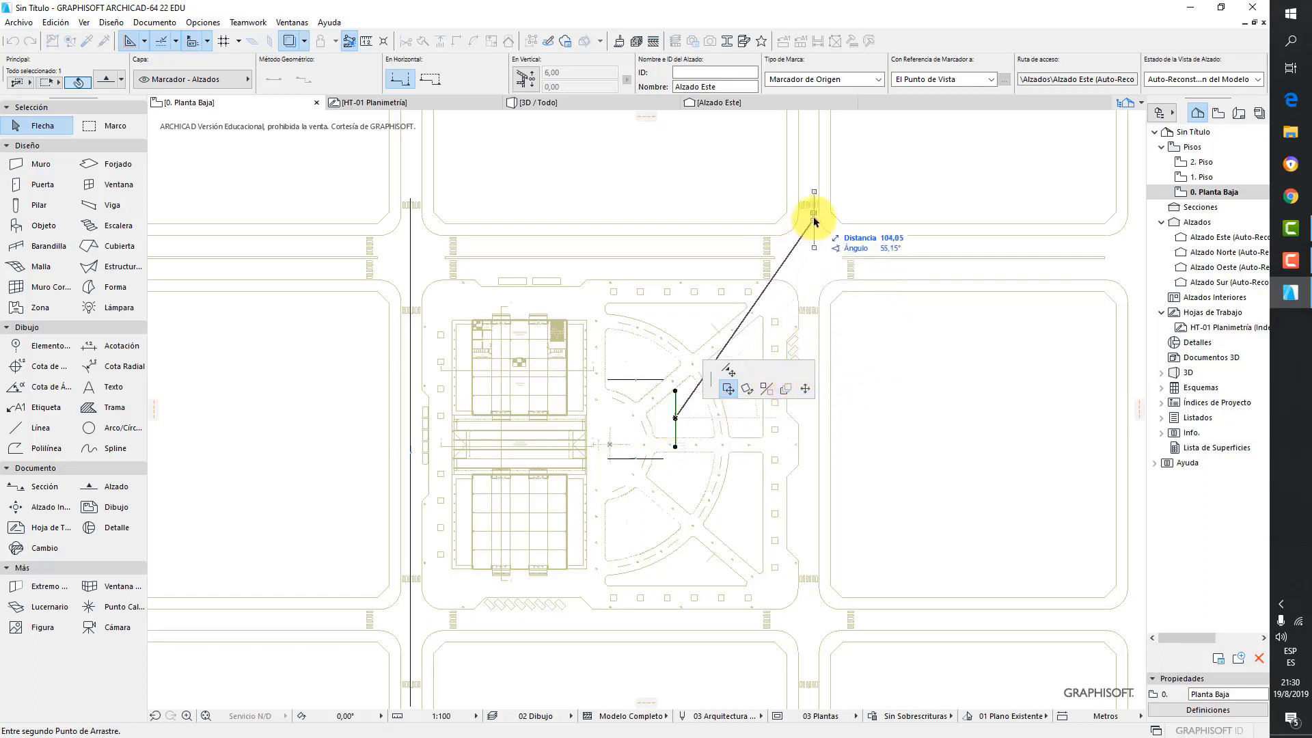
click(814, 220)
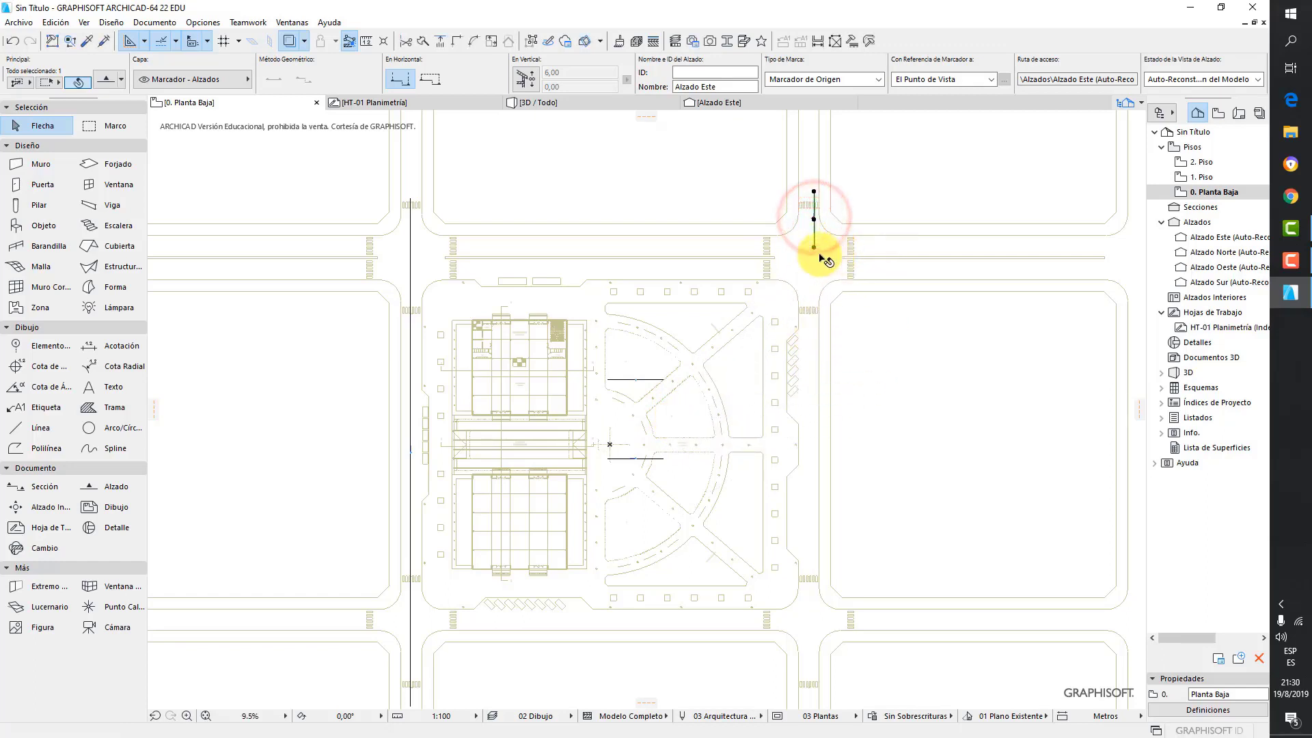
click(814, 250)
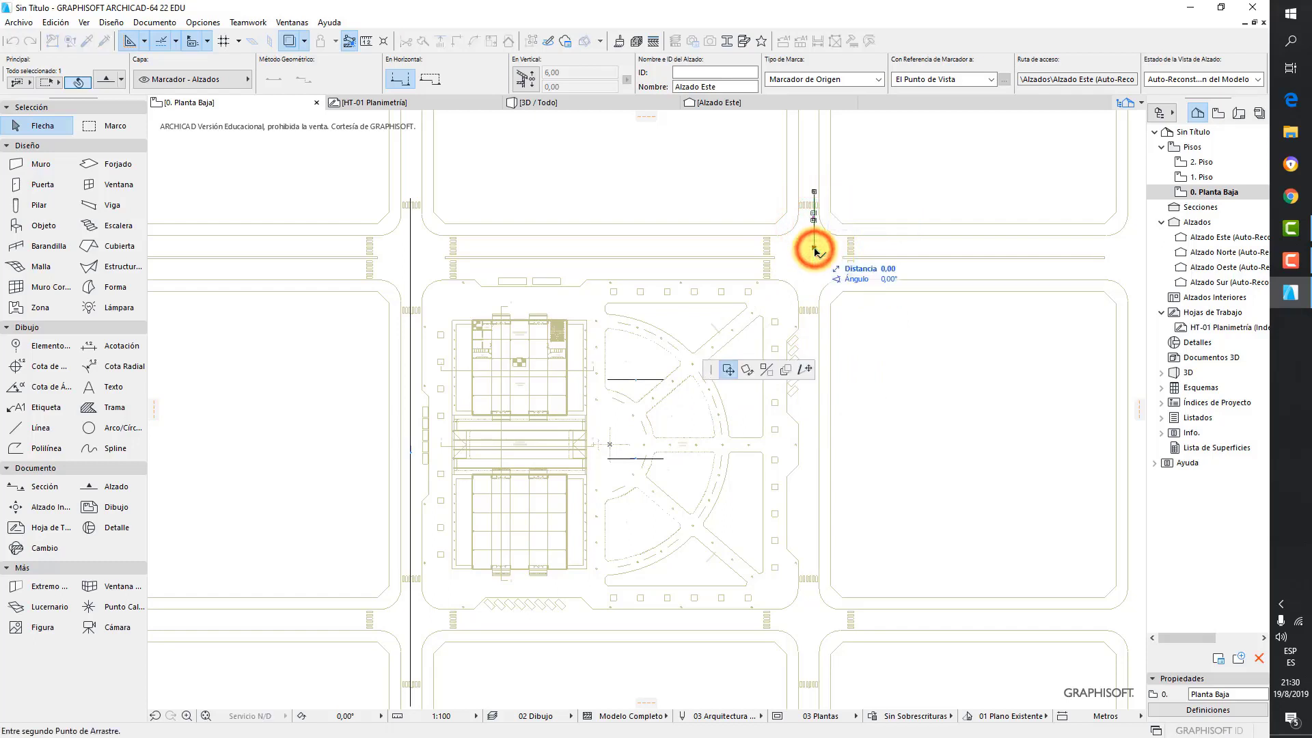
click(806, 369)
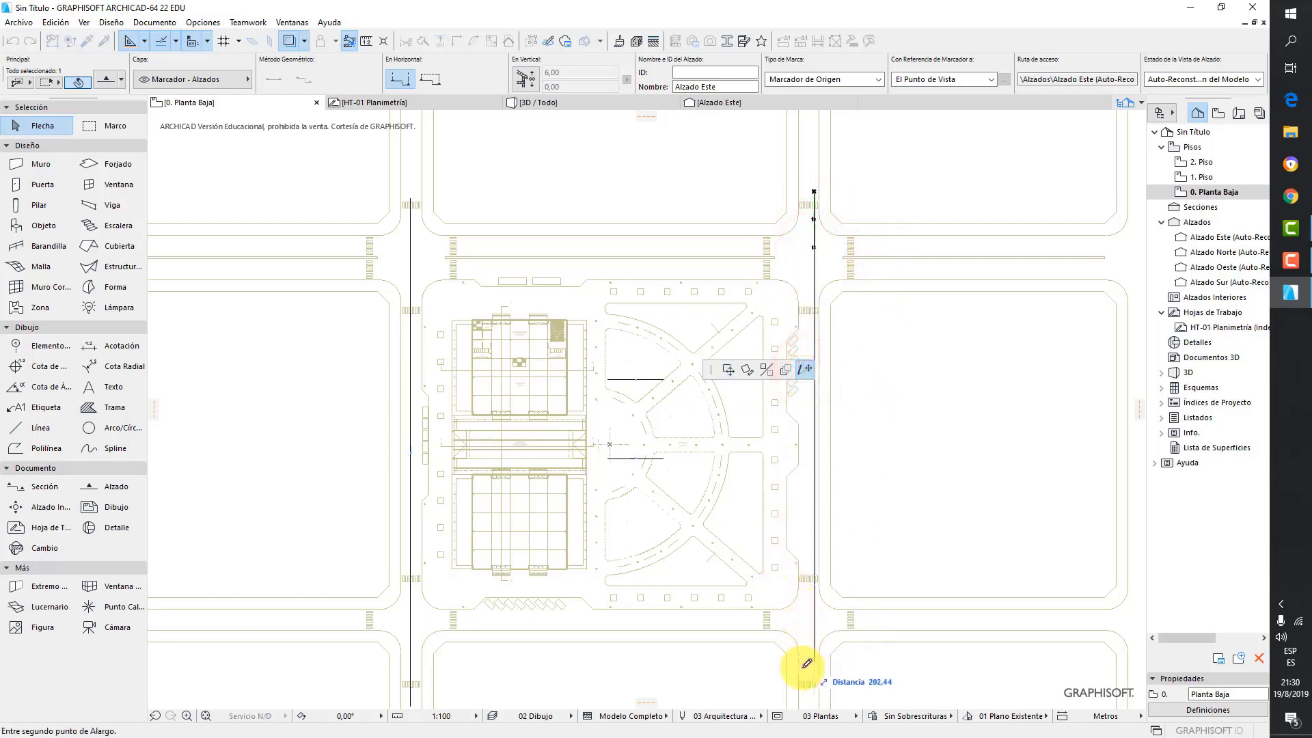
click(813, 700)
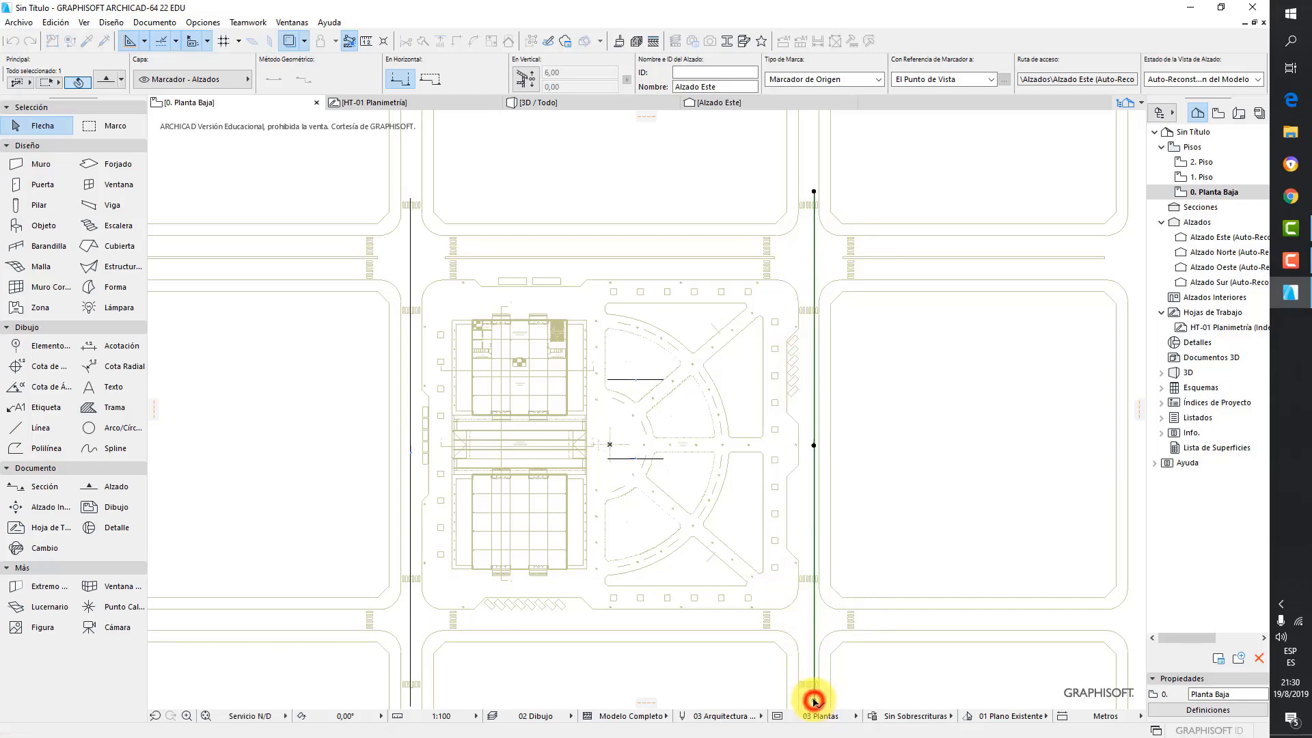
Move the Alzado Norte marker to the street north of the block and stretch it east across both side streets
click(637, 379)
click(635, 380)
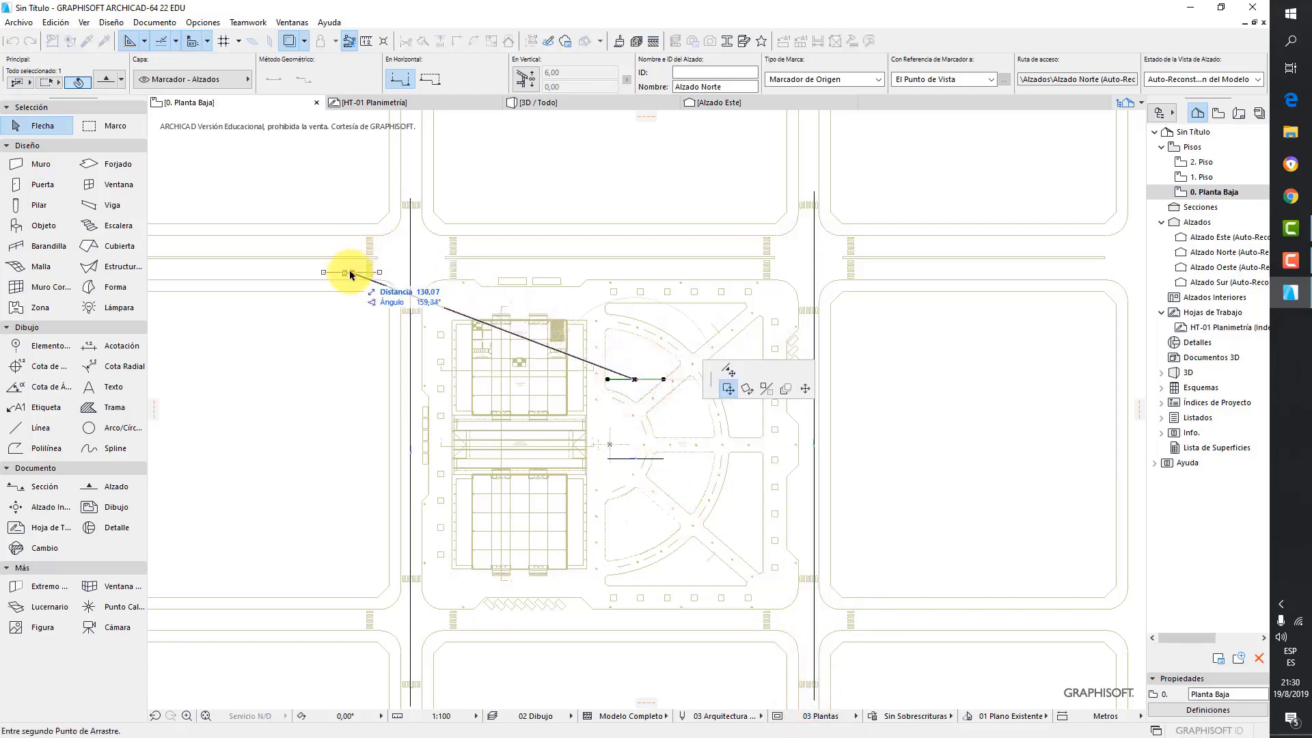
click(352, 271)
click(380, 272)
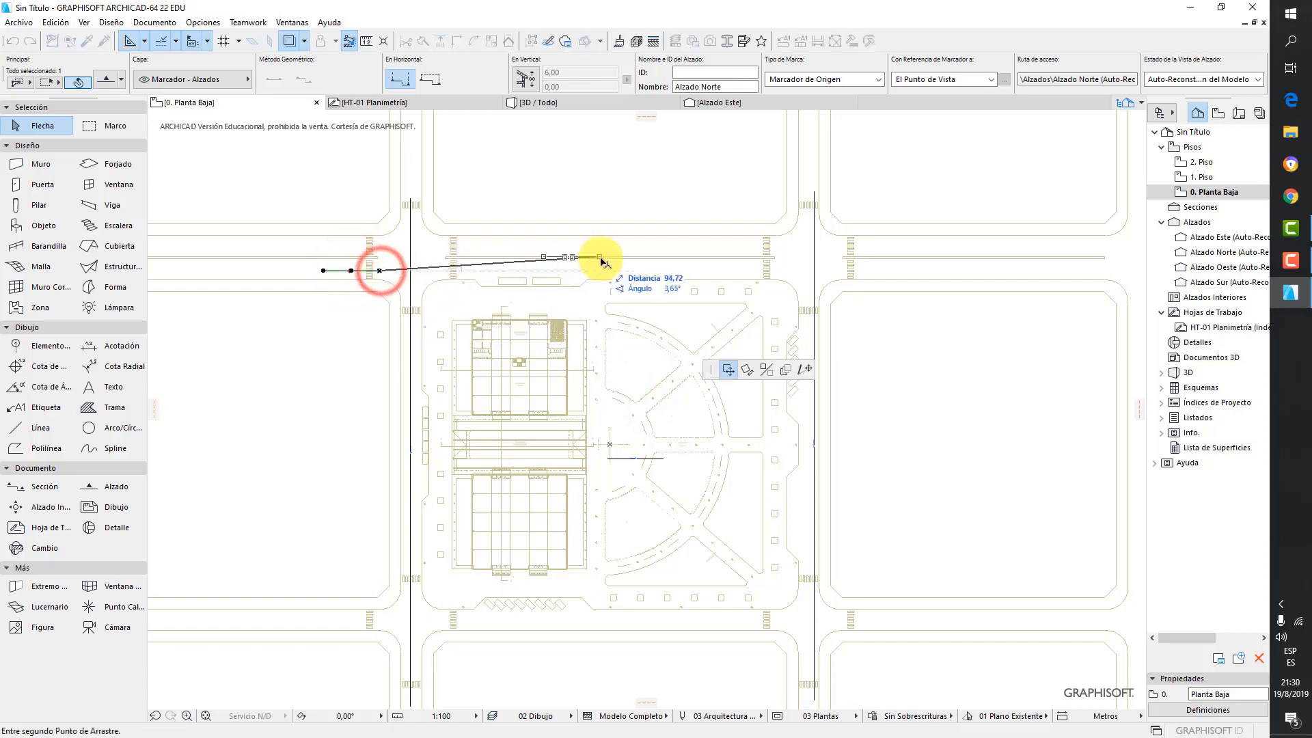
click(802, 372)
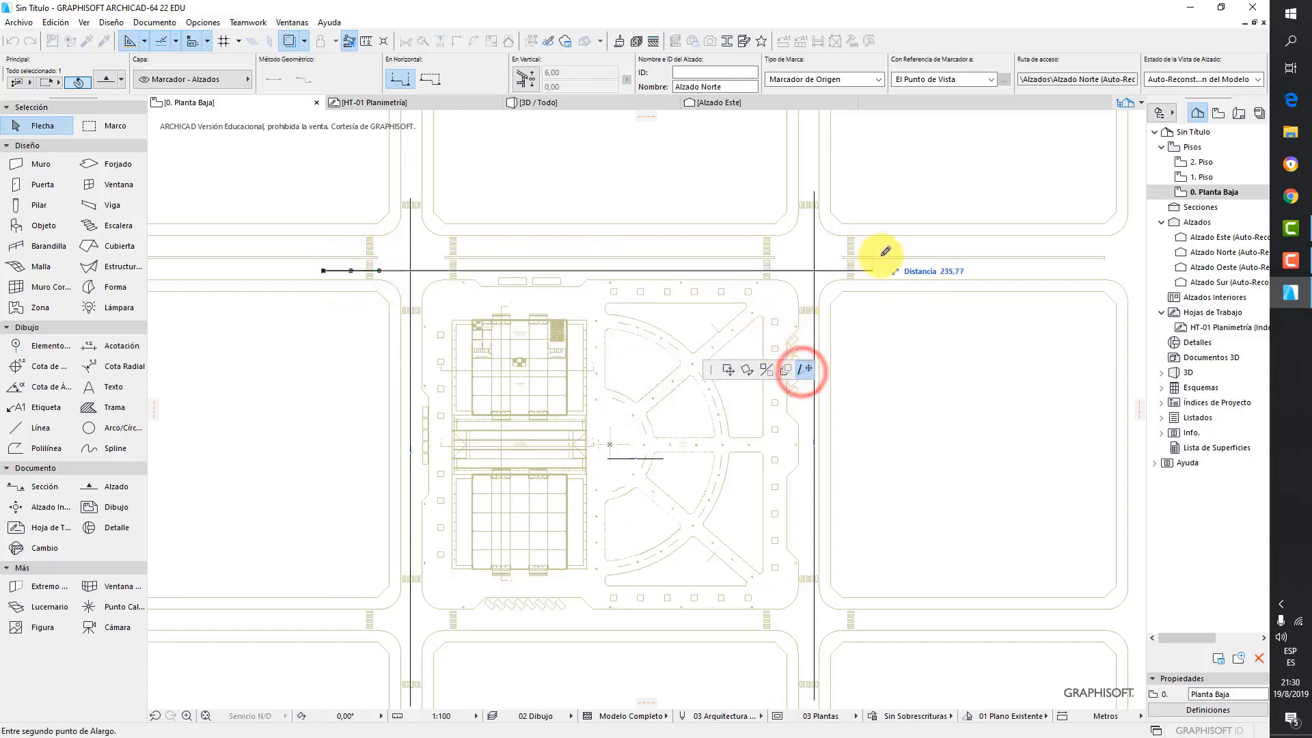
click(905, 273)
middle_drag(747, 404, 712, 278)
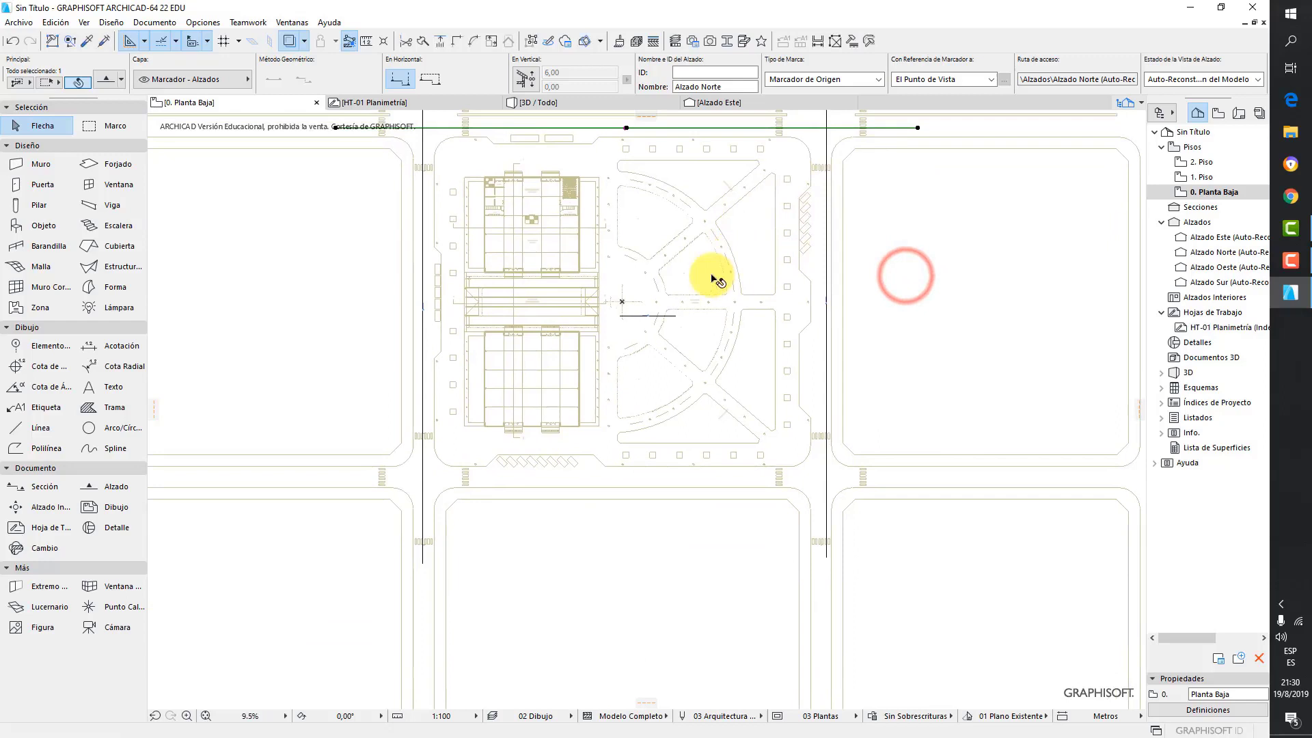
Move the Alzado Sur marker to the street south of the block, stretch it east across both side streets and deselect it
click(633, 315)
click(647, 316)
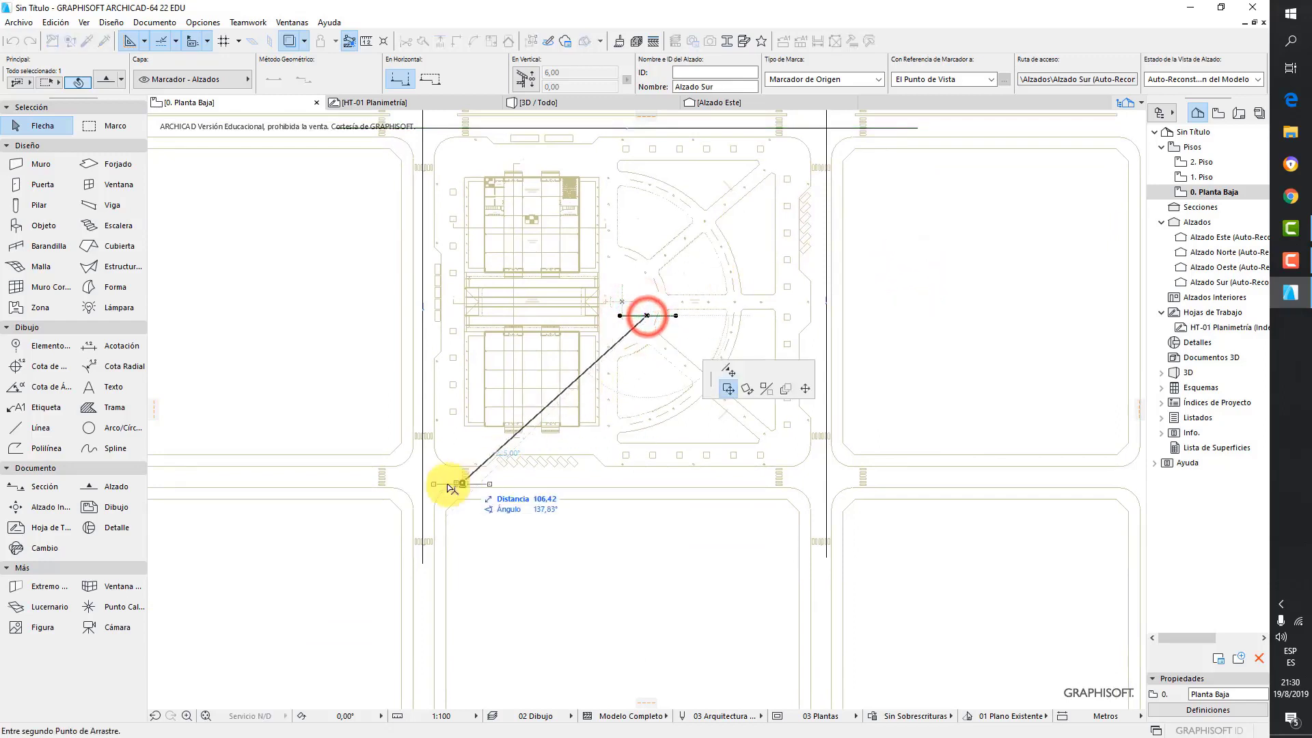
click(379, 480)
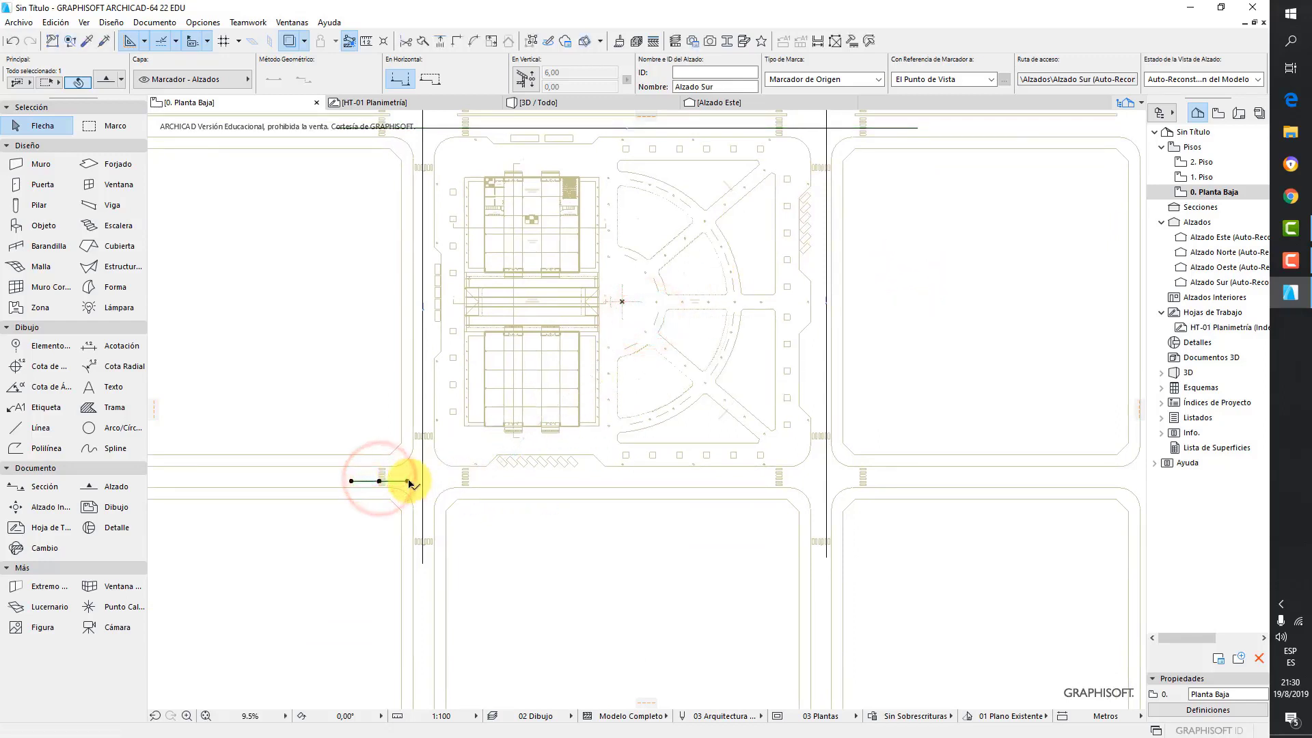
click(407, 480)
click(804, 369)
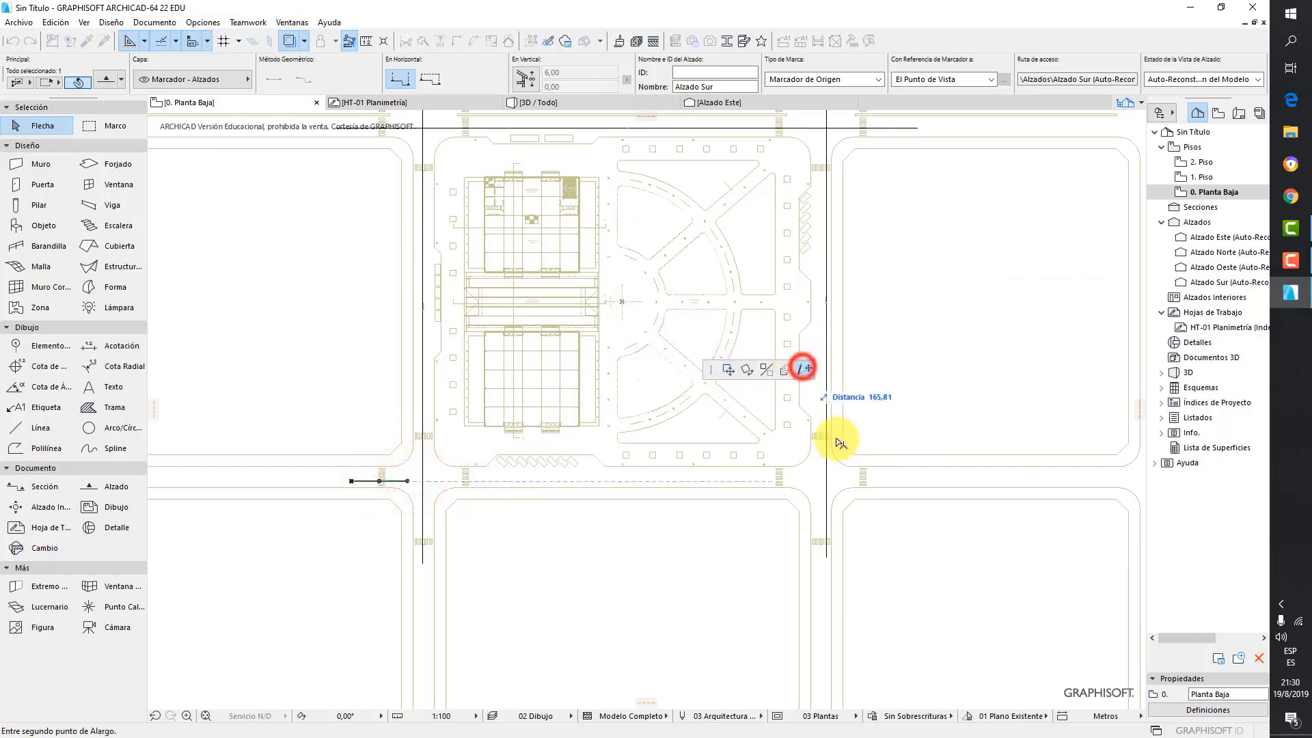
click(884, 477)
middle_drag(856, 438, 840, 554)
scroll(839, 554, down, 1)
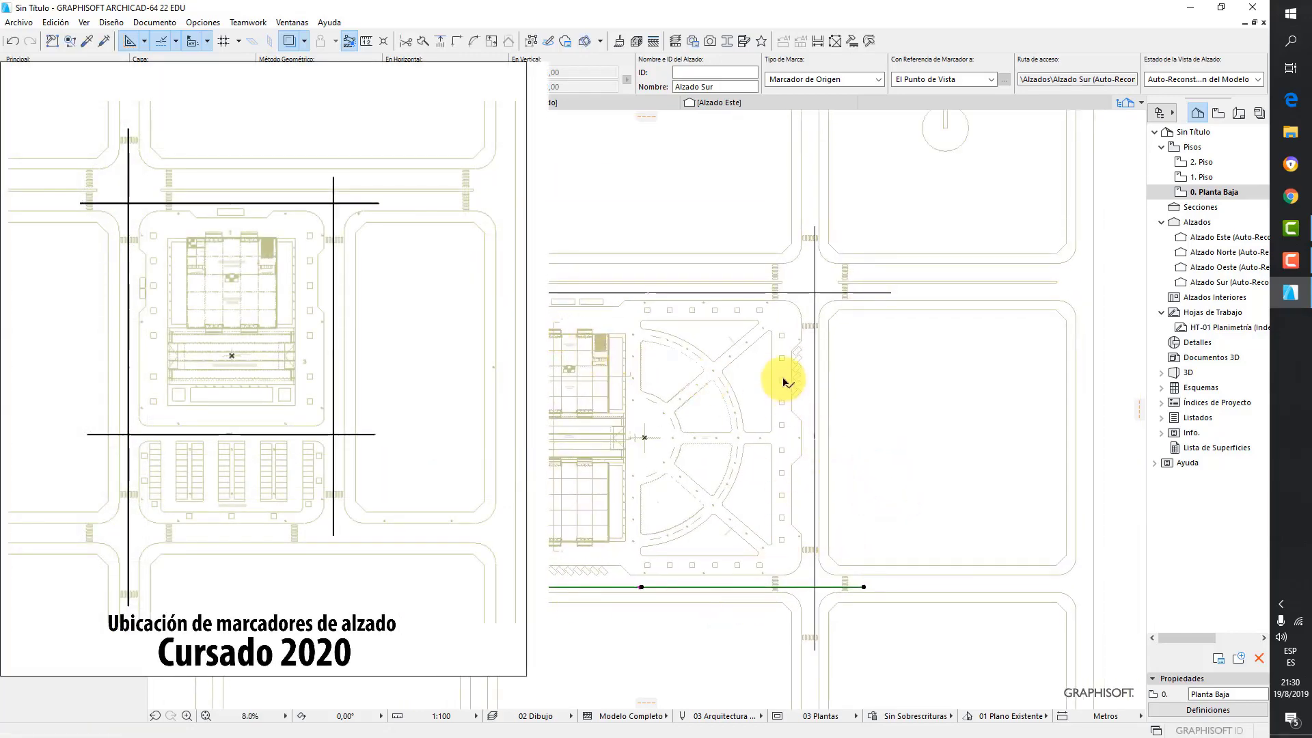
click(737, 449)
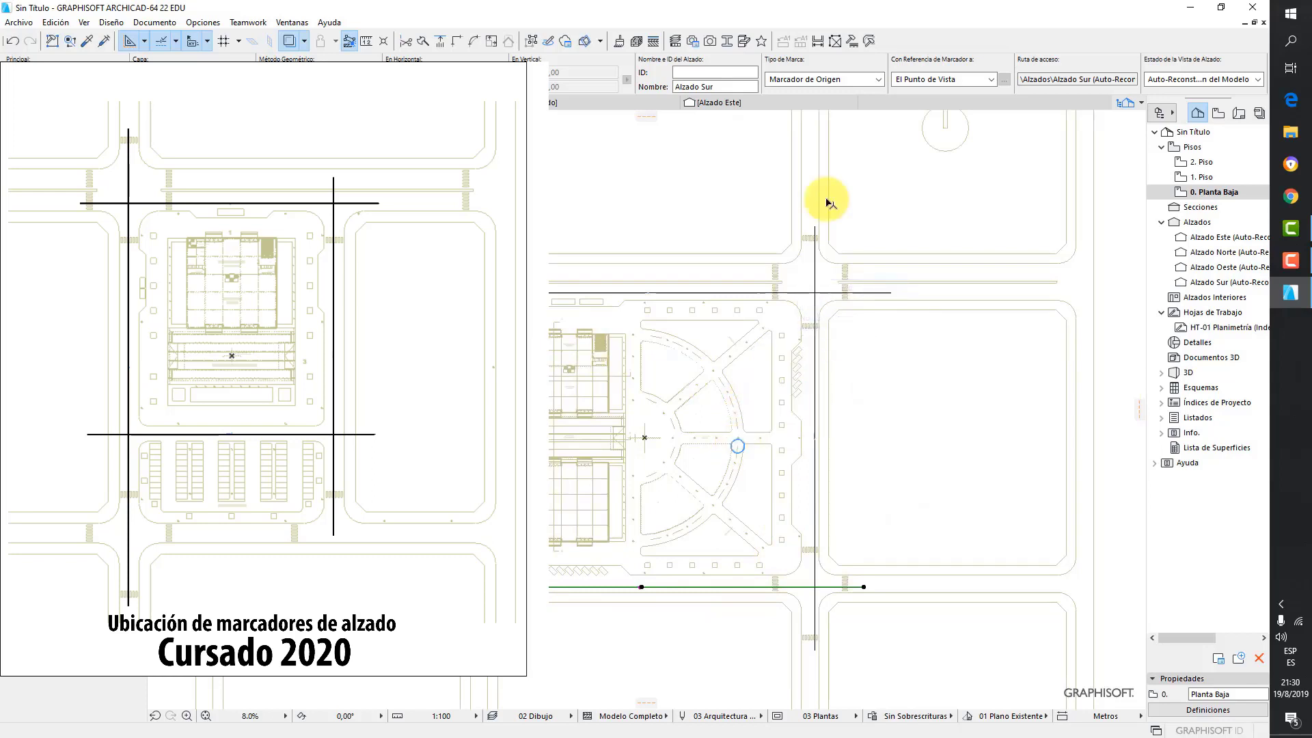
click(867, 349)
scroll(878, 333, down, 2)
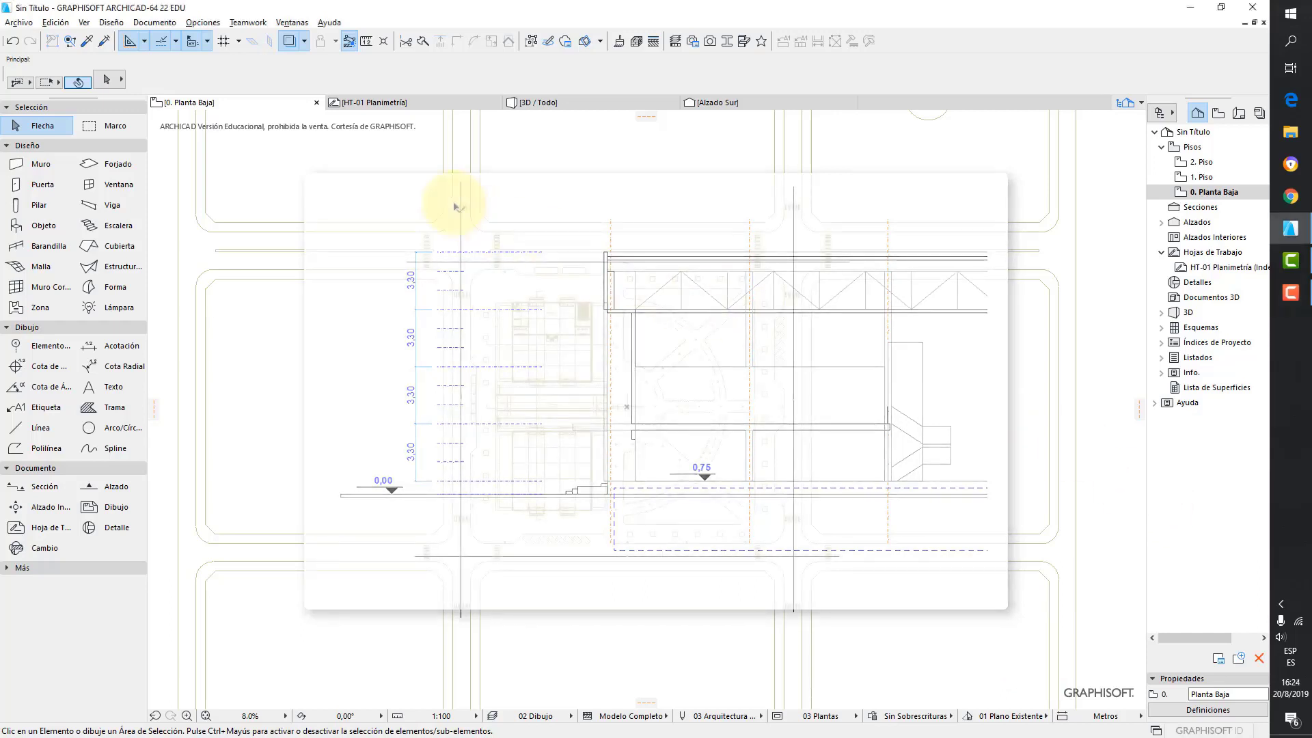
Open the story settings and set the Planta Baja story's level to 0,75 and its height to 3,30
right_click(271, 108)
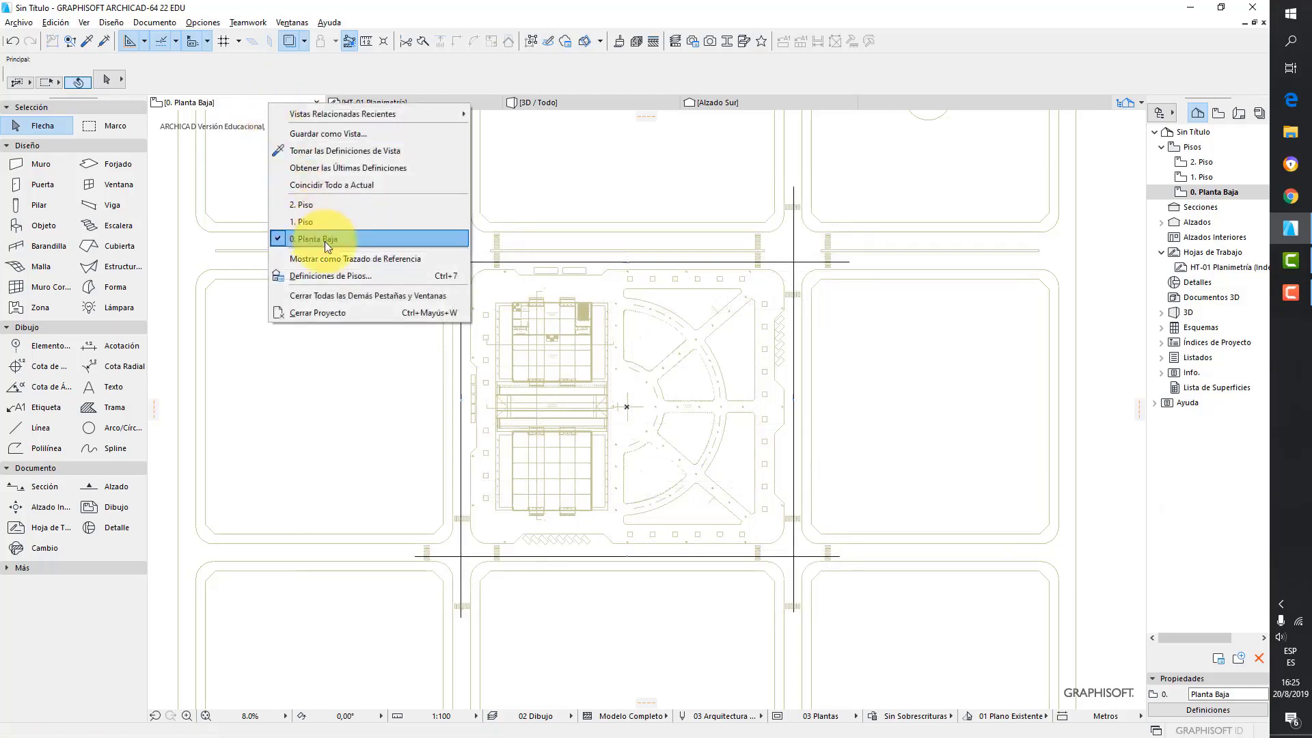
click(350, 276)
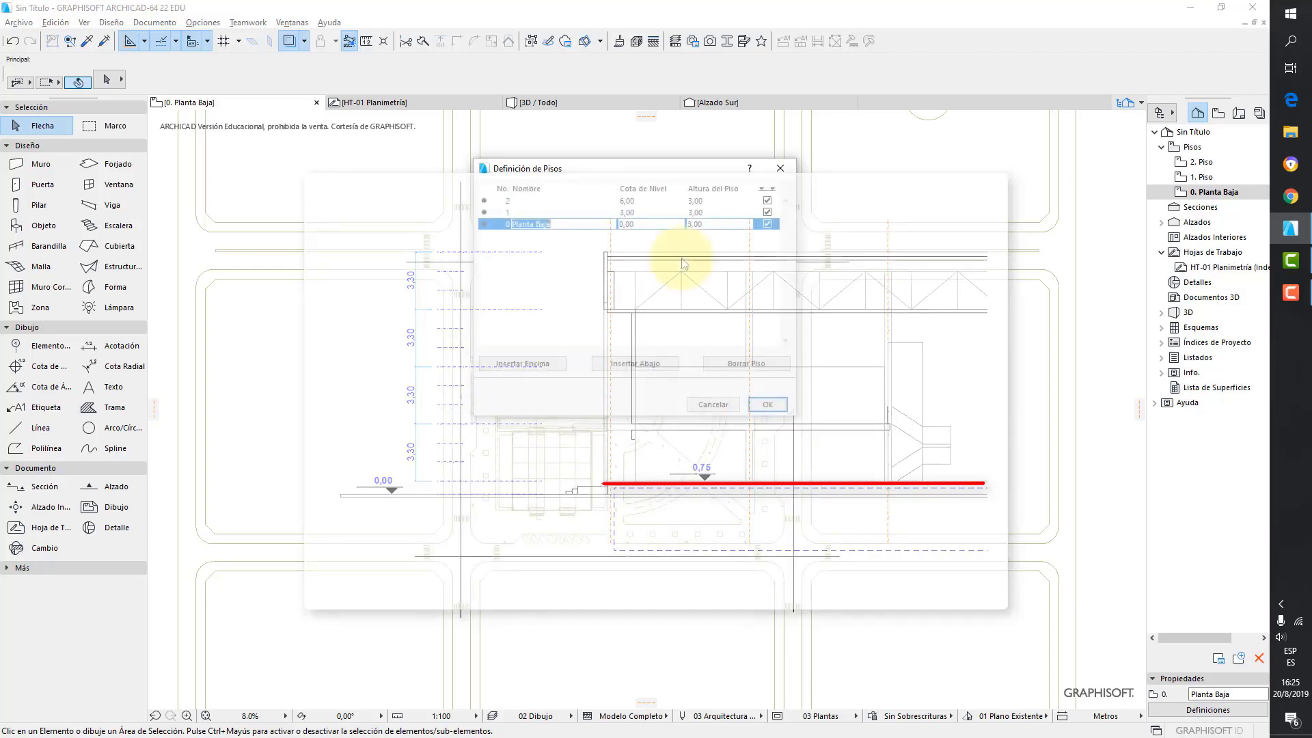
click(642, 222)
drag(643, 222, 615, 224)
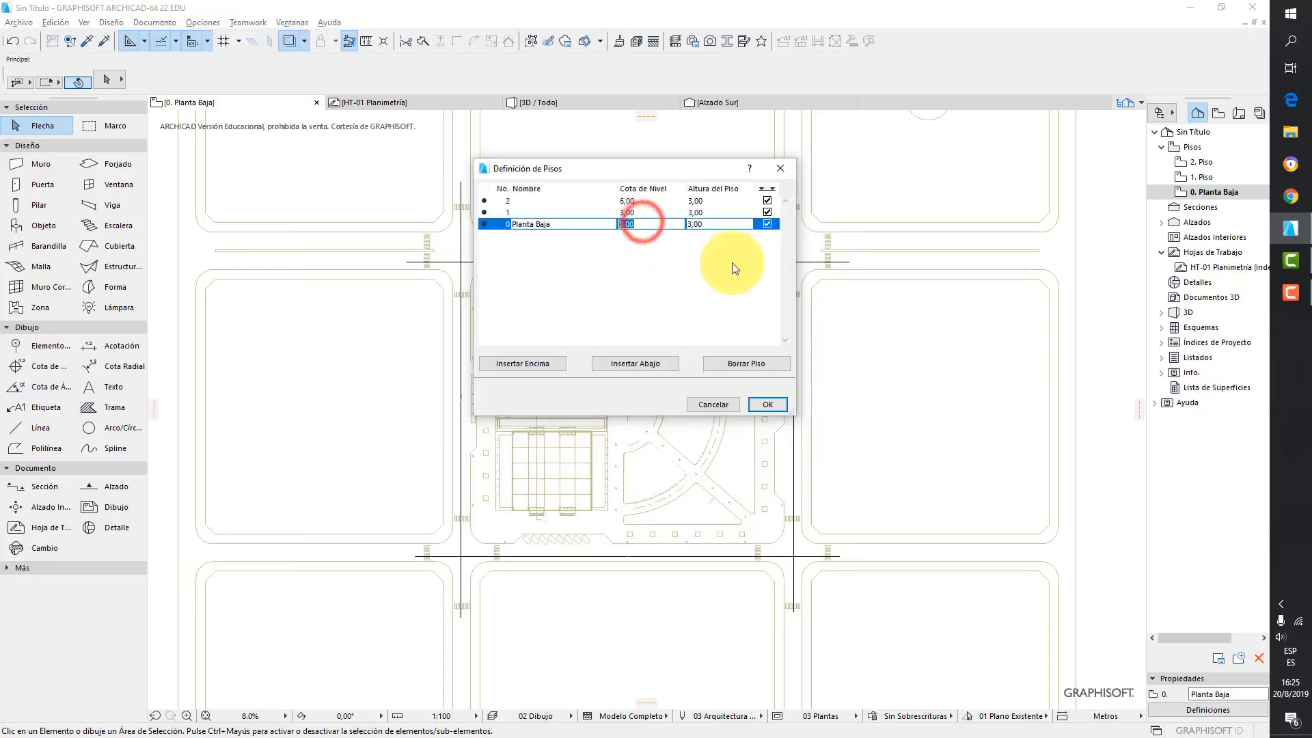
text(0)
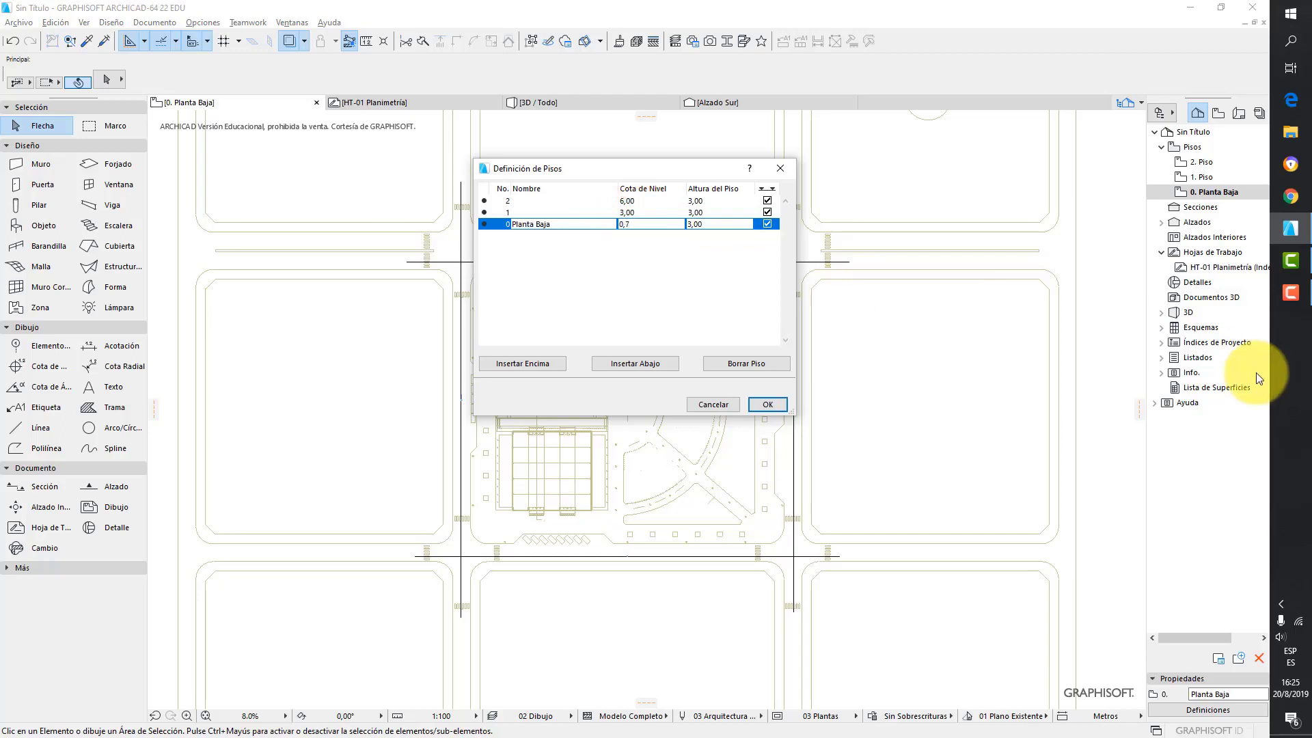
double_click(658, 222)
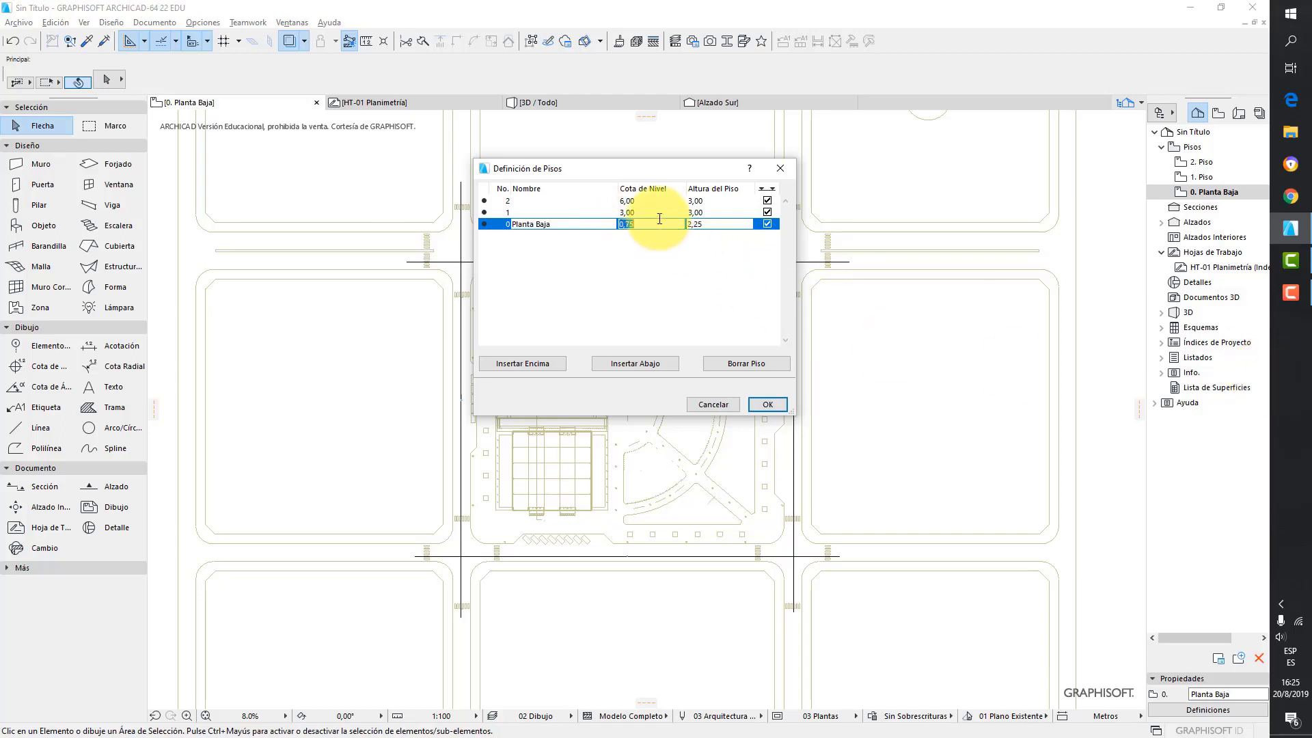
click(638, 237)
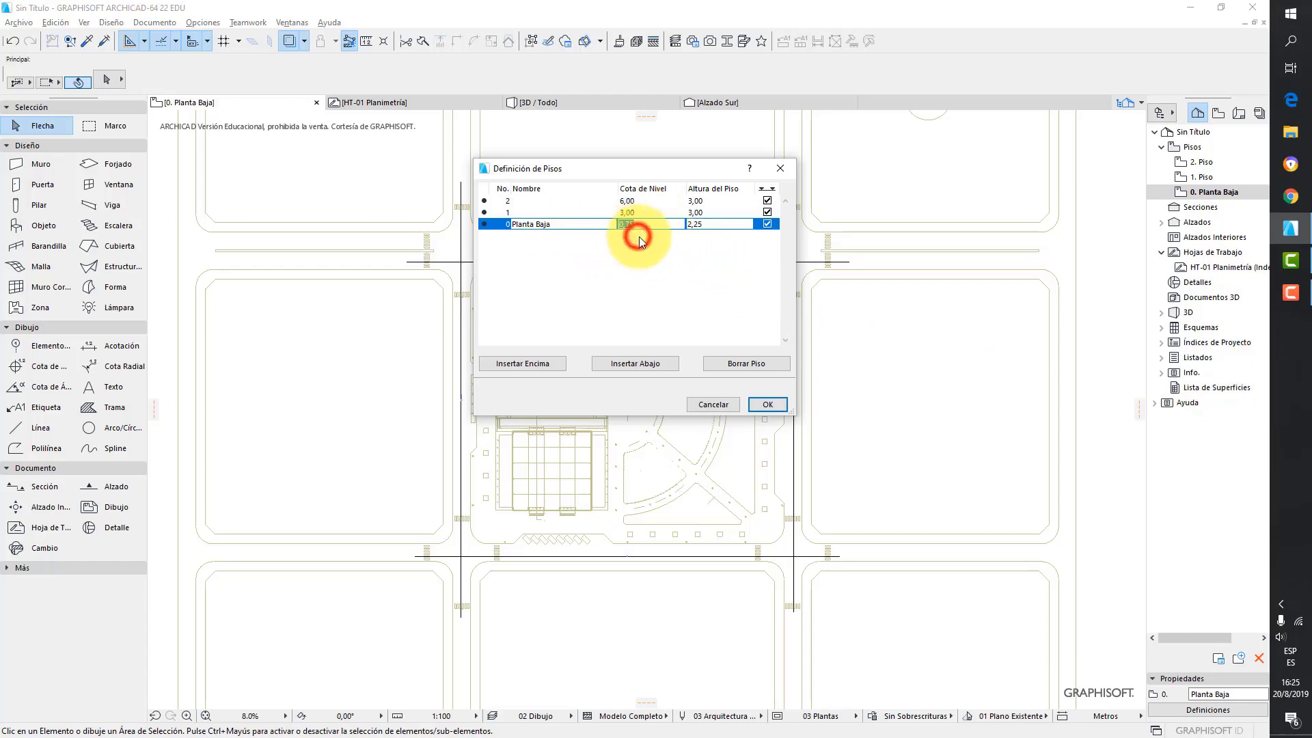
click(715, 225)
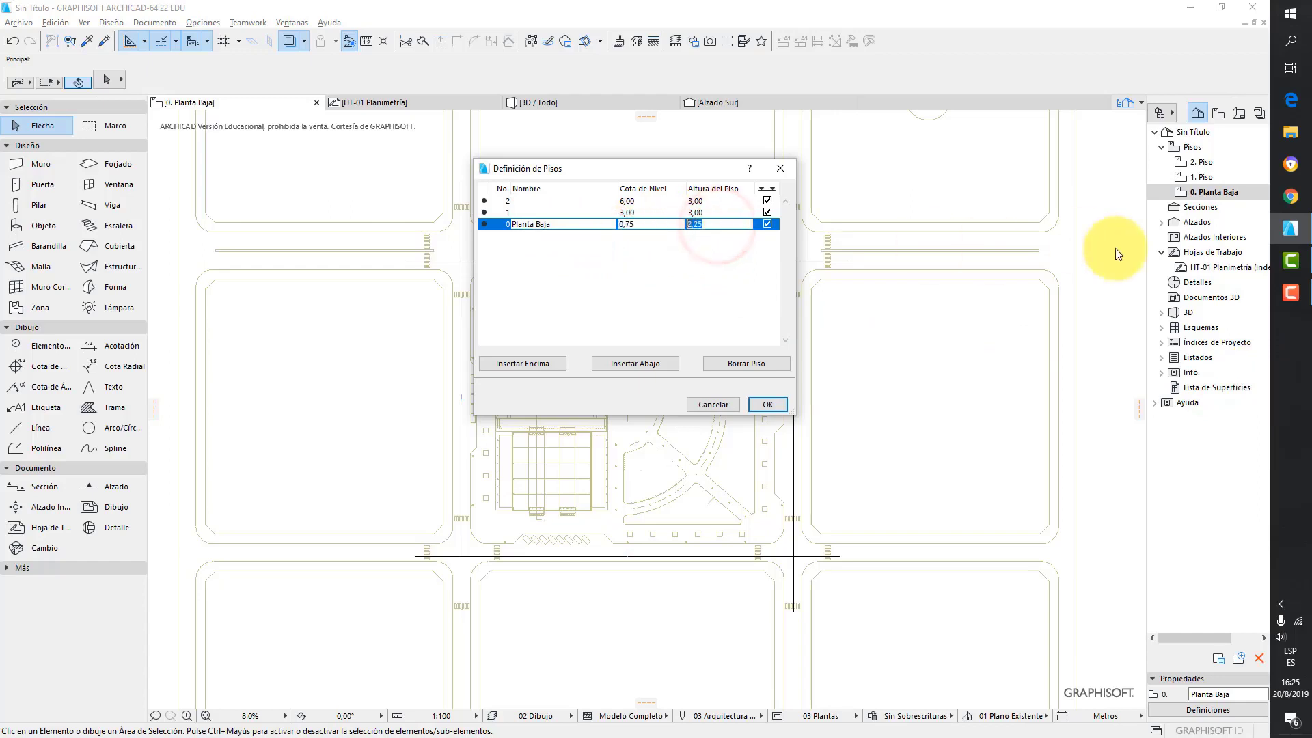
text(3,30)
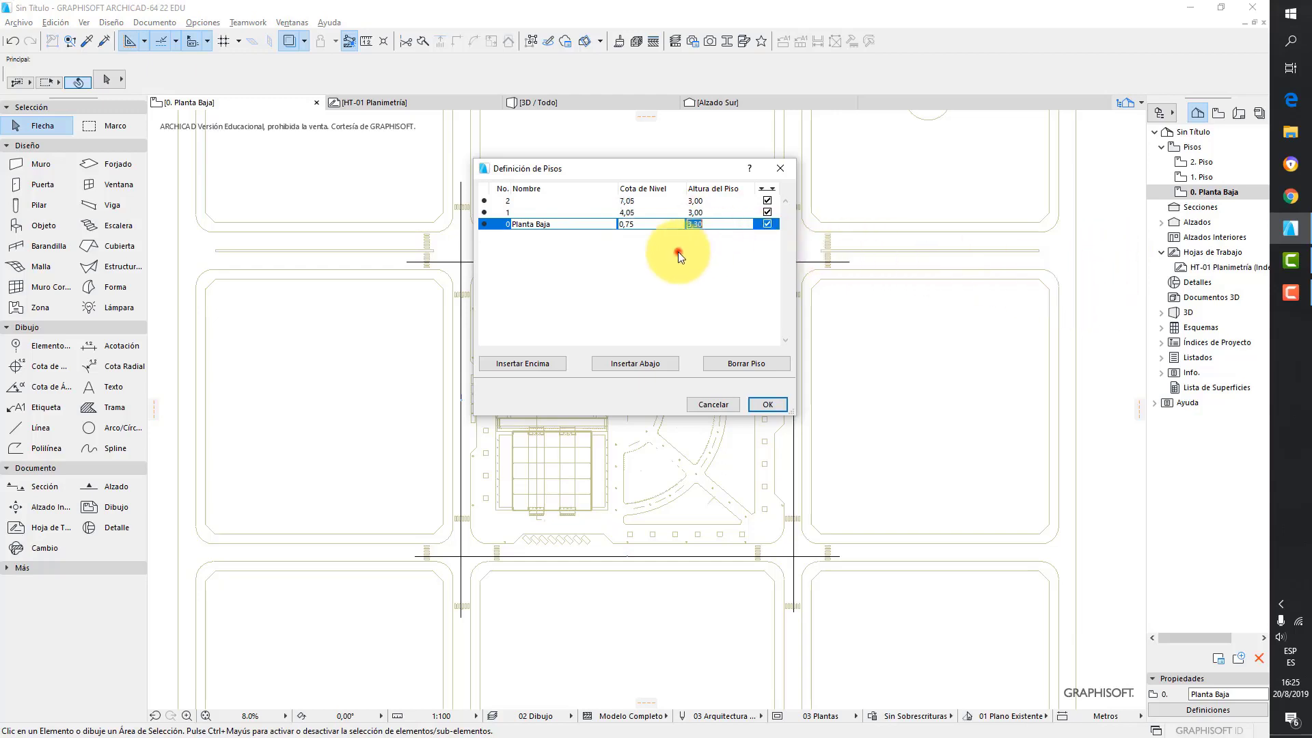
Name story 1 Planta Alta and set its height to 3,30
click(530, 211)
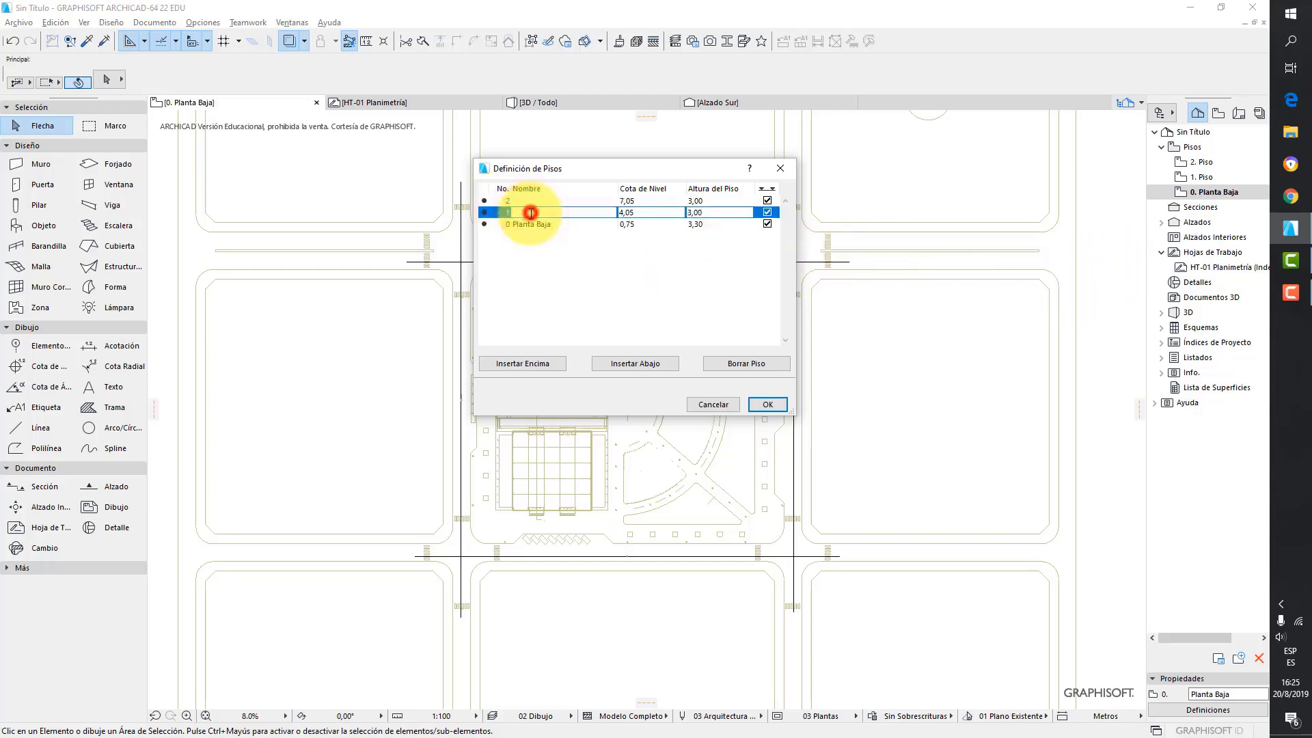
text(Planta Alta)
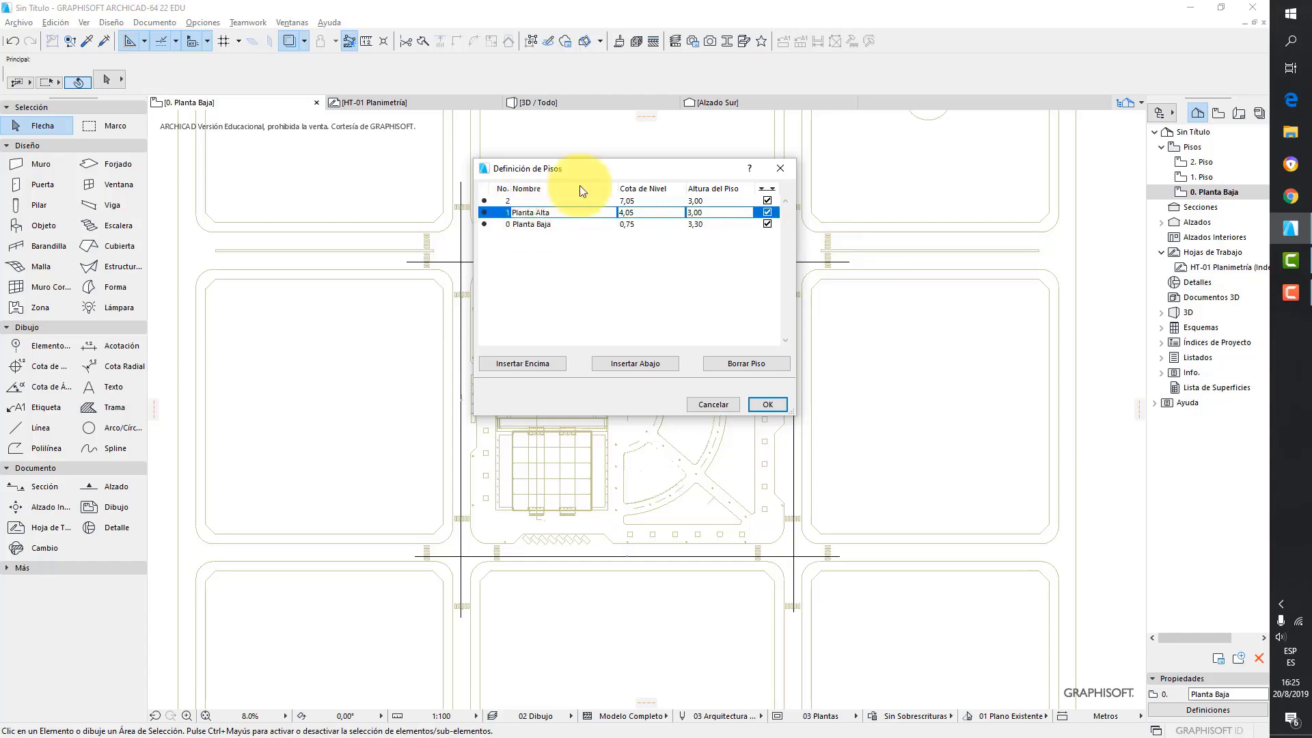
click(653, 207)
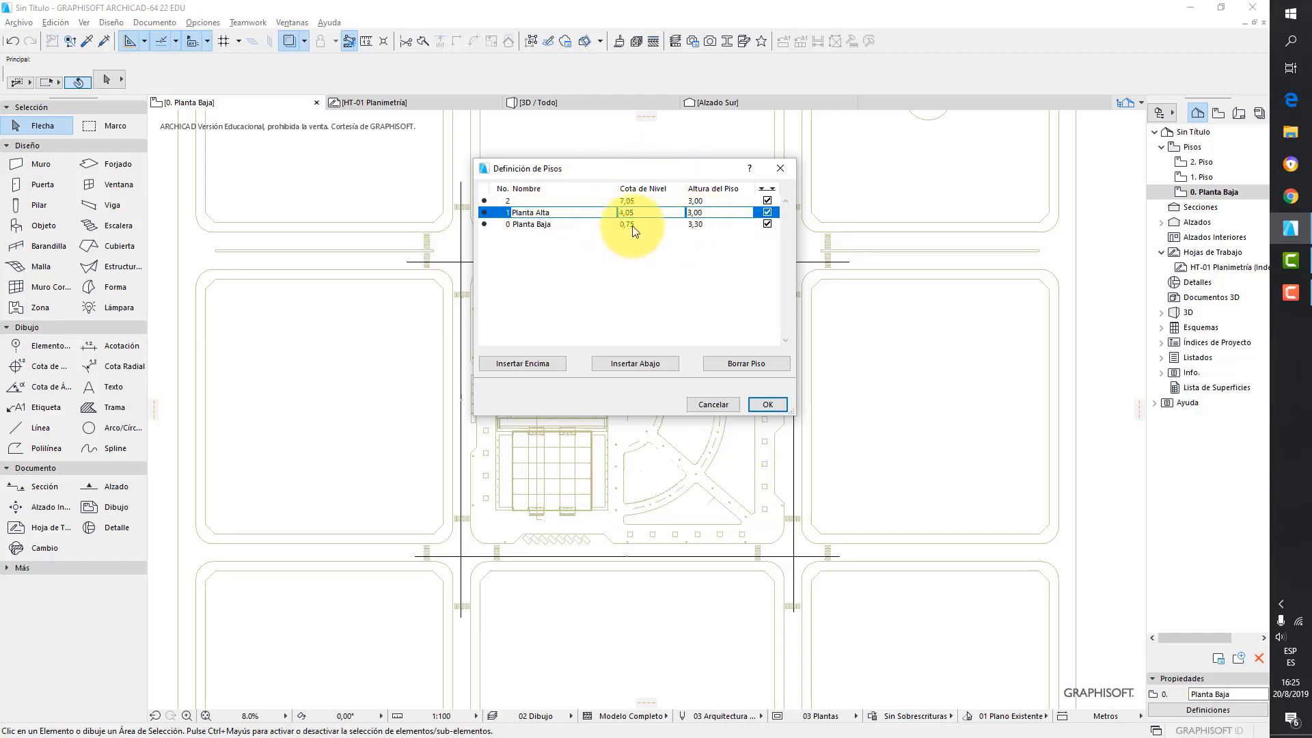
click(711, 212)
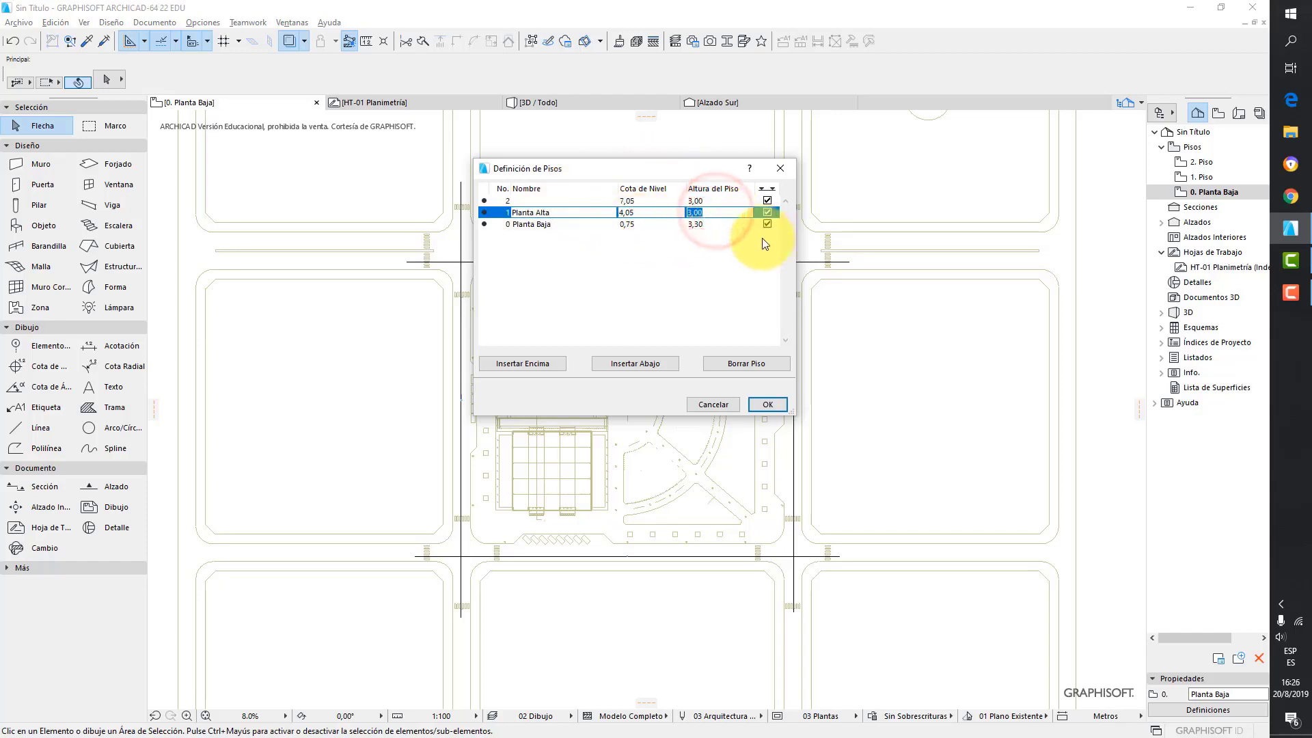
text(3,30)
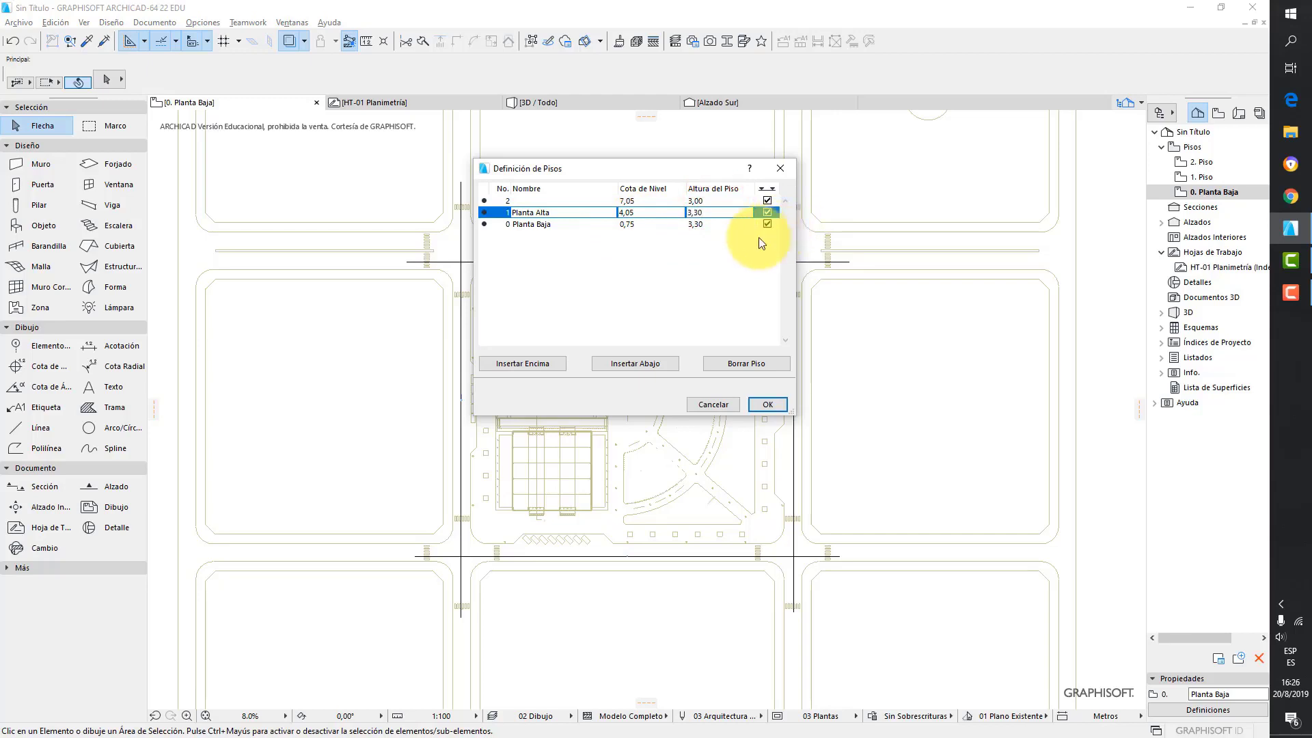
key(Up)
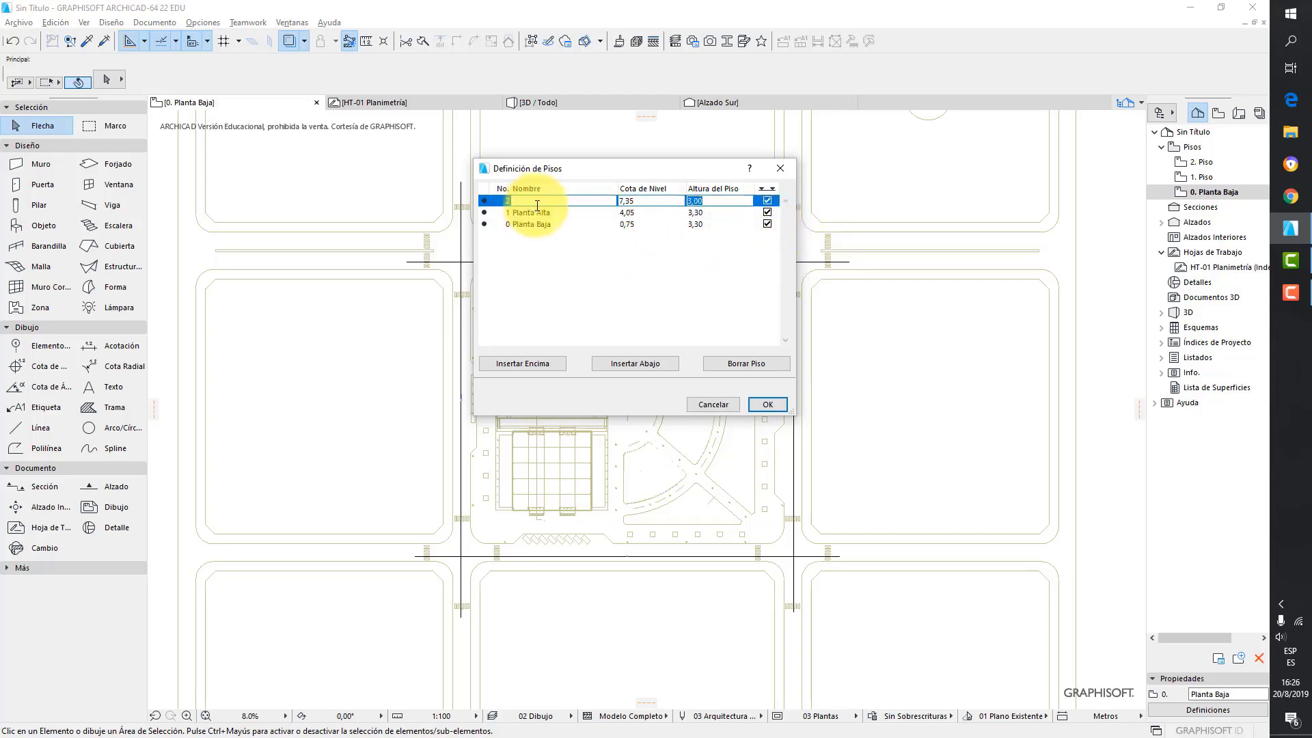
Set story 2's height to 3,30, insert a new story above it and apply the story settings
click(704, 200)
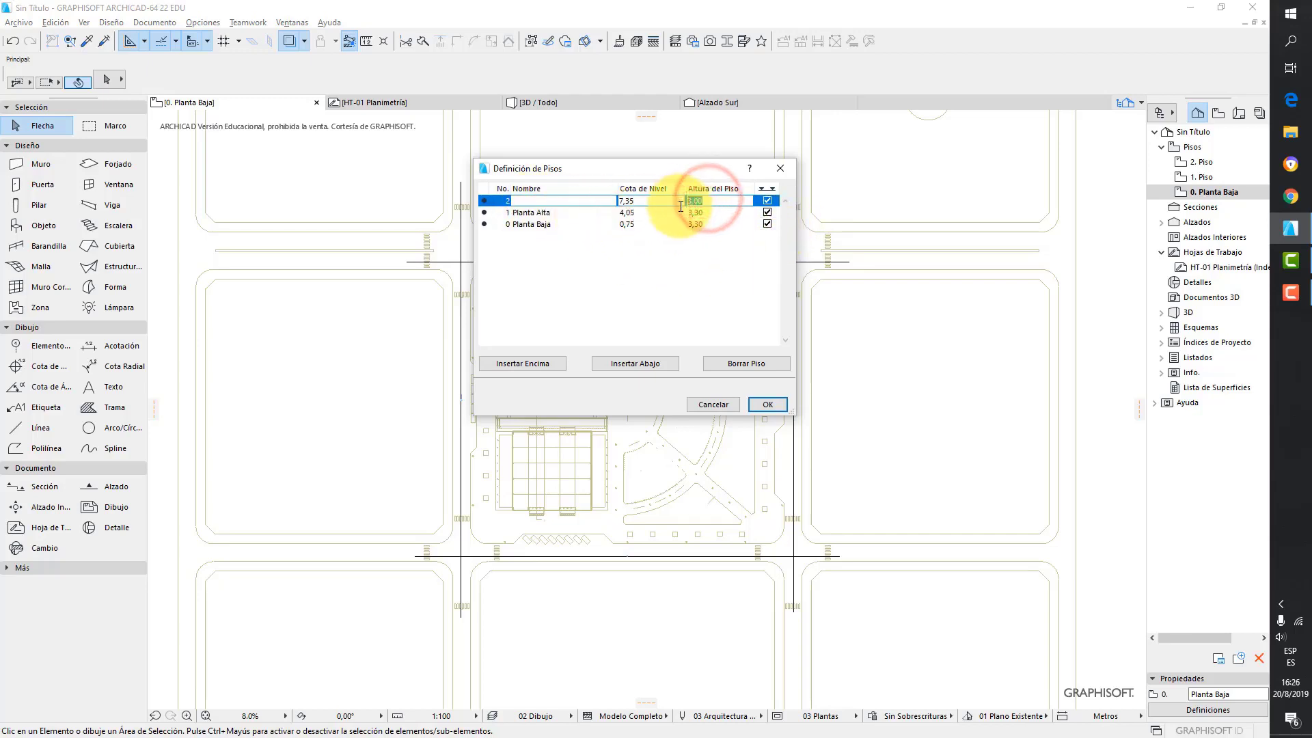
text(3)
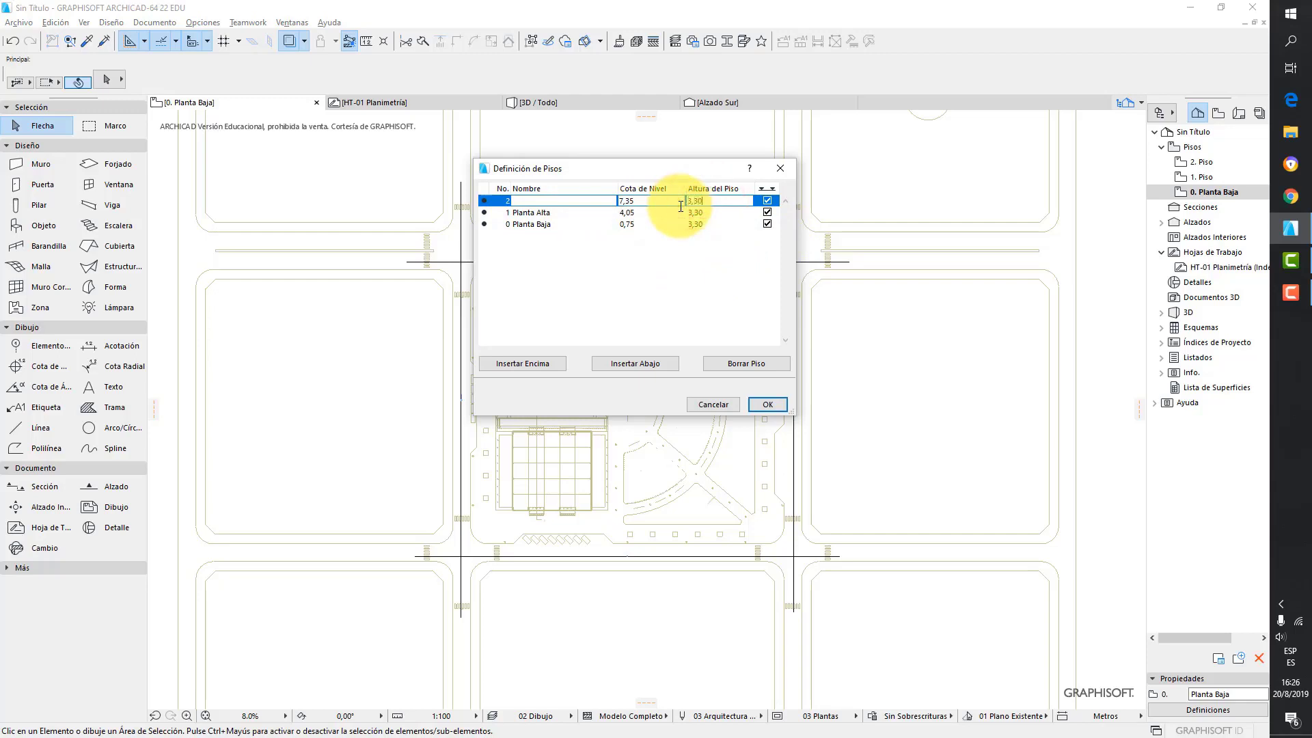
key(Return)
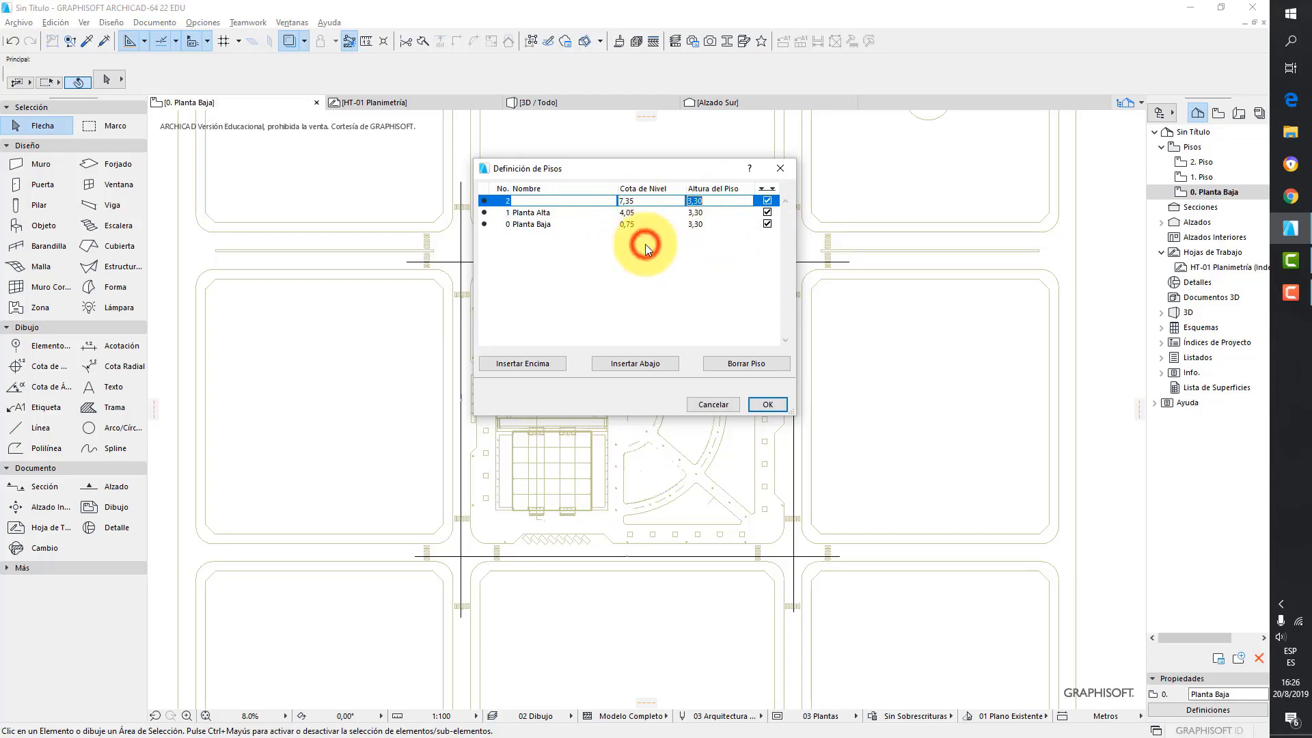
click(543, 361)
click(522, 200)
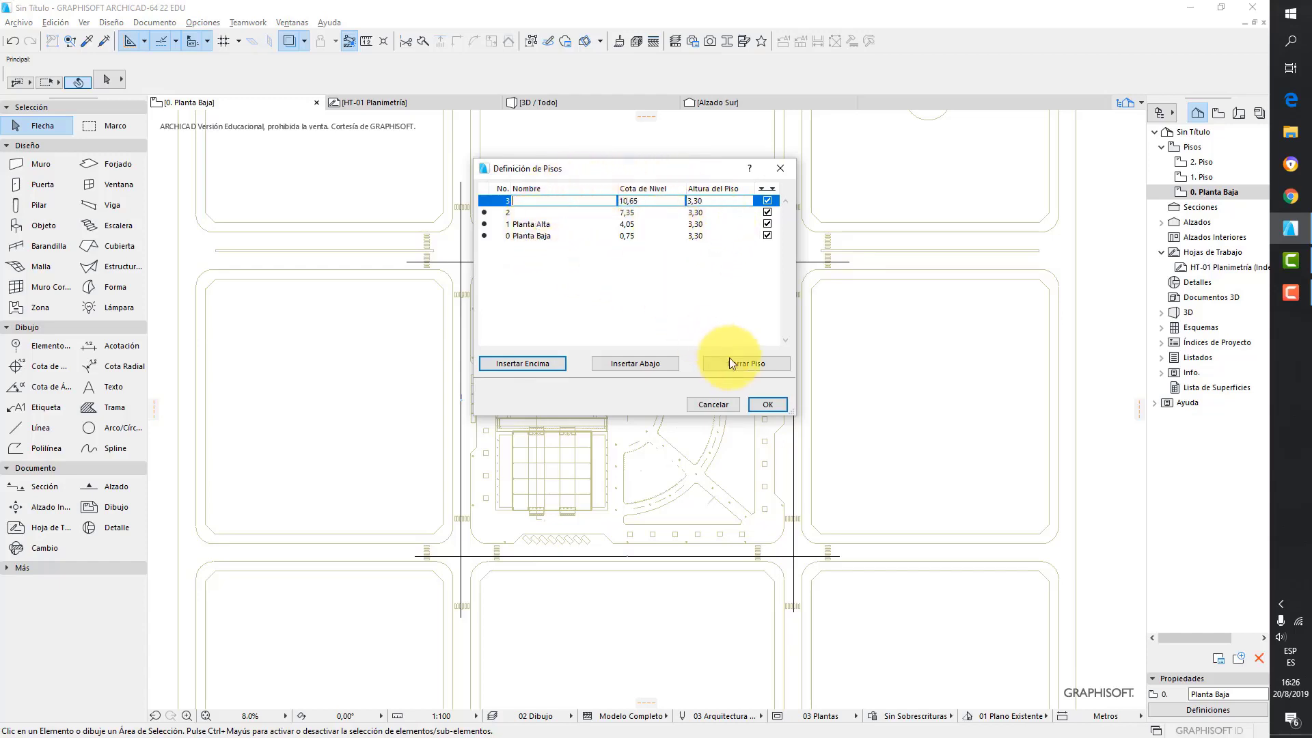
click(767, 405)
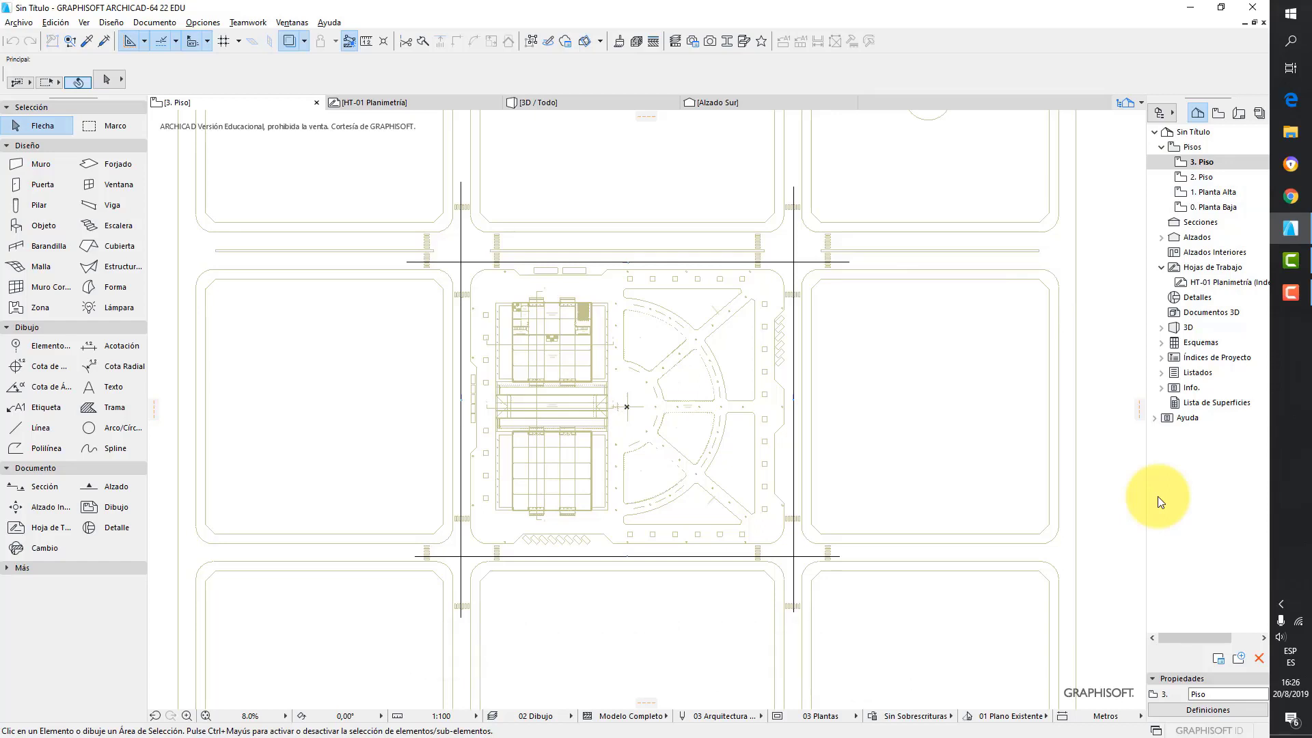
Open the project's working units and check the length, area, volume, angle and layout units and their decimals
click(201, 23)
mouse_move(266, 149)
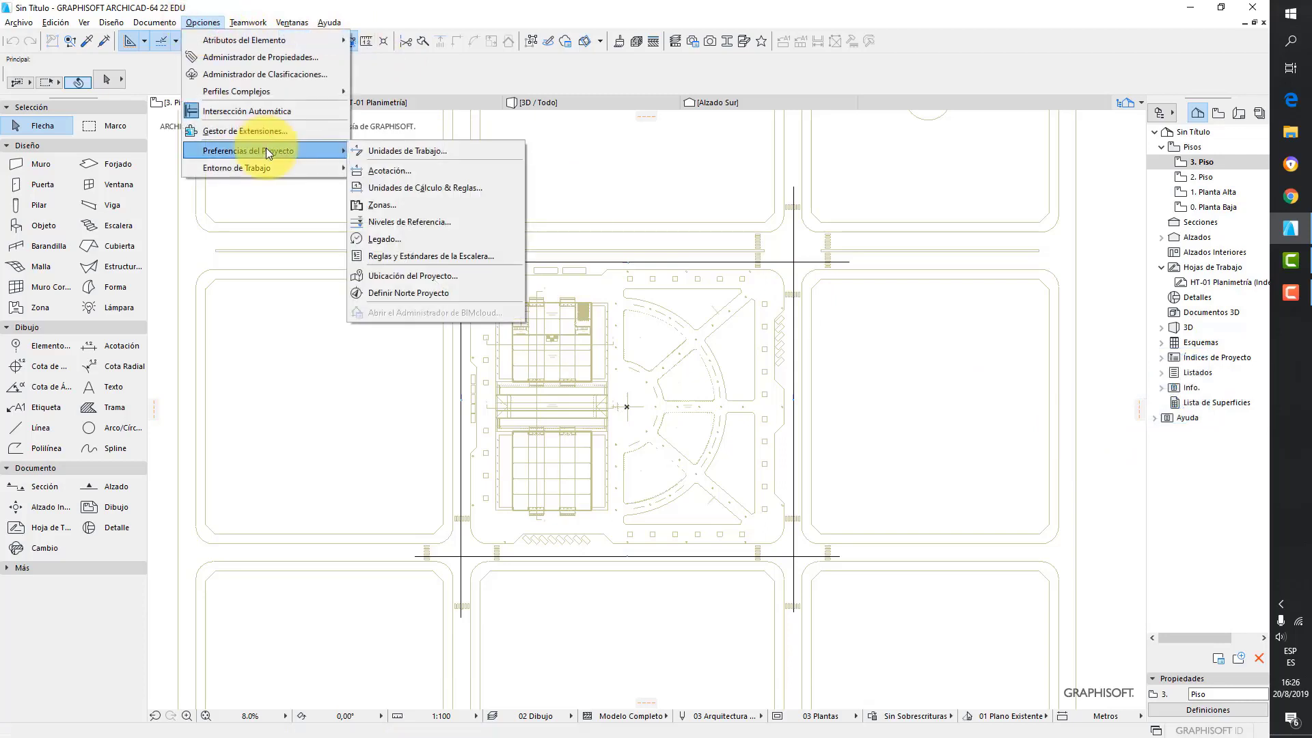
click(399, 150)
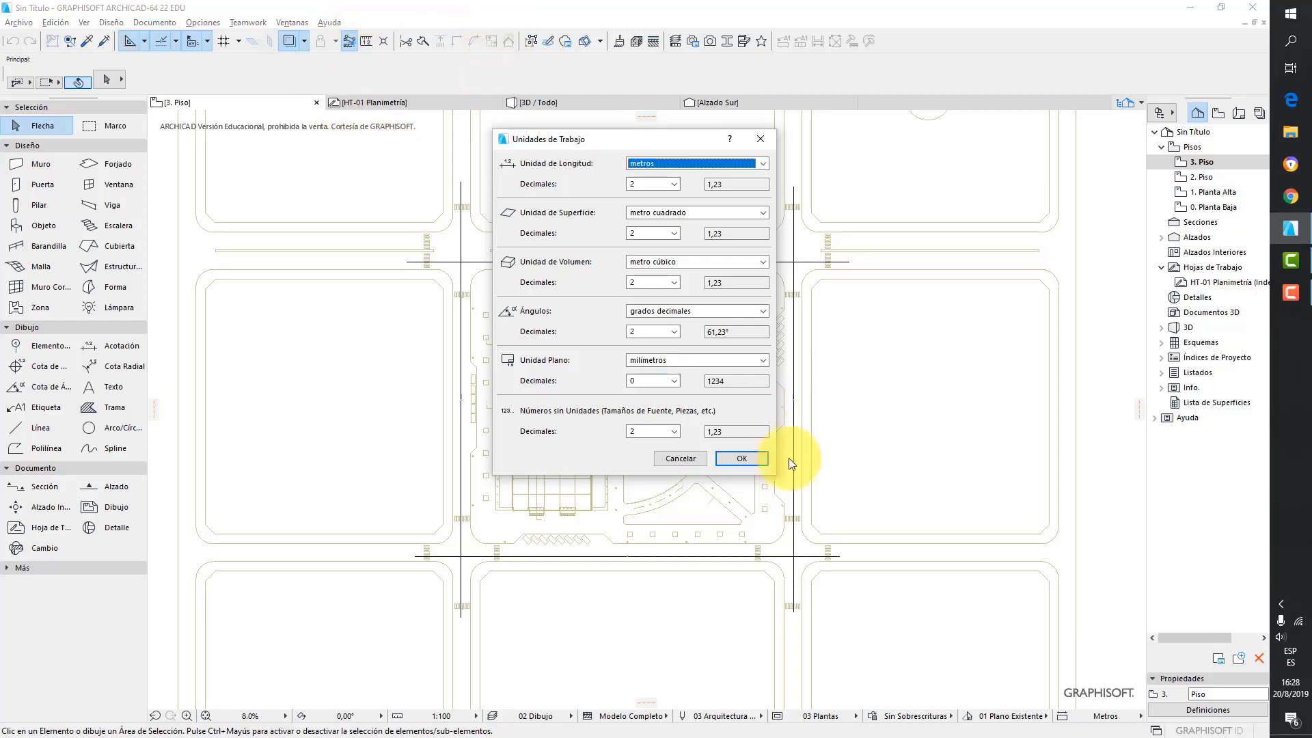
click(742, 458)
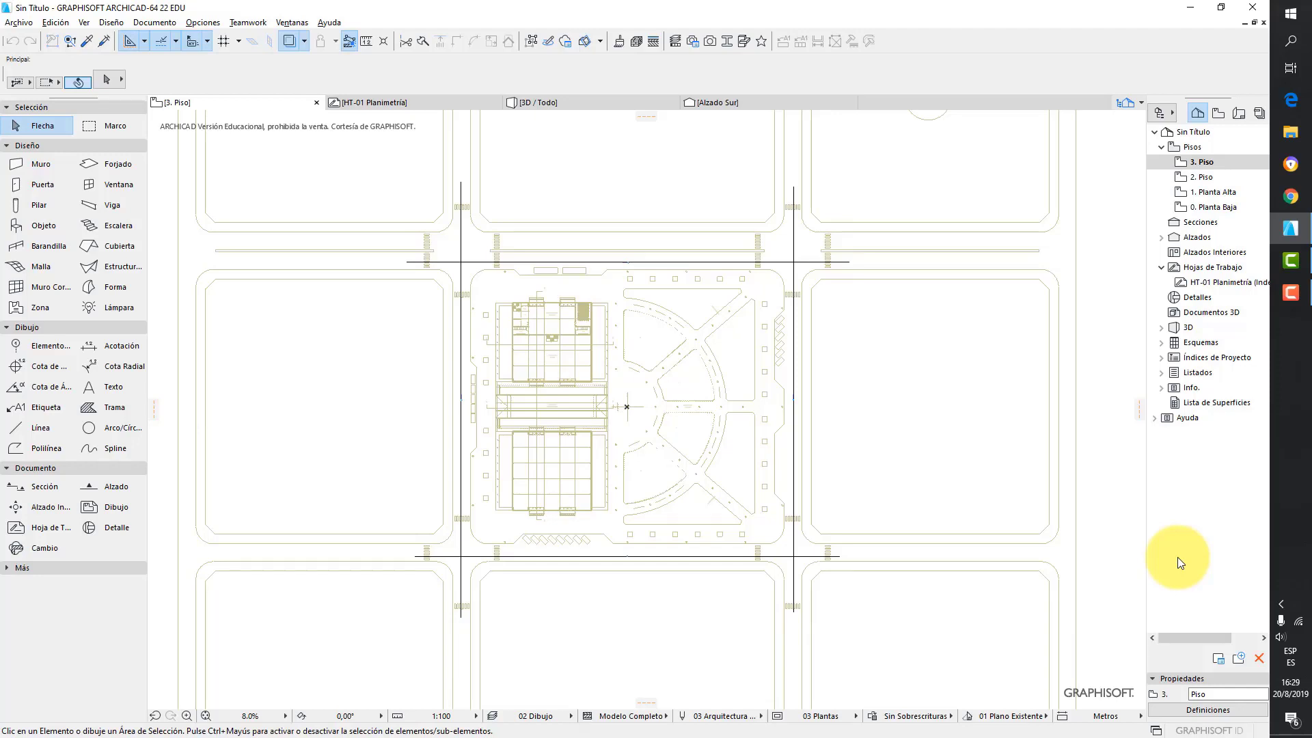
Save the project in the TD2 folder on the Datos (D:) drive as Sector, an ARCHICAD solo project (*.pln)
click(21, 24)
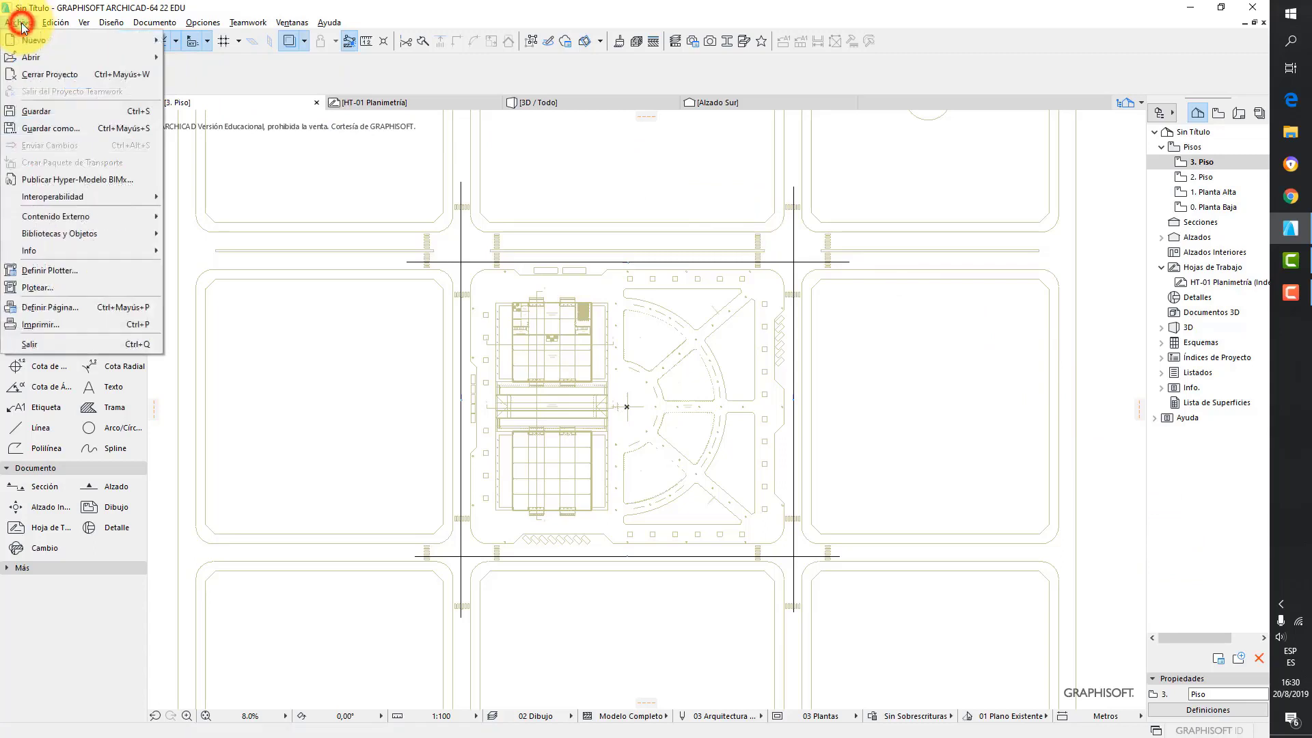
click(59, 117)
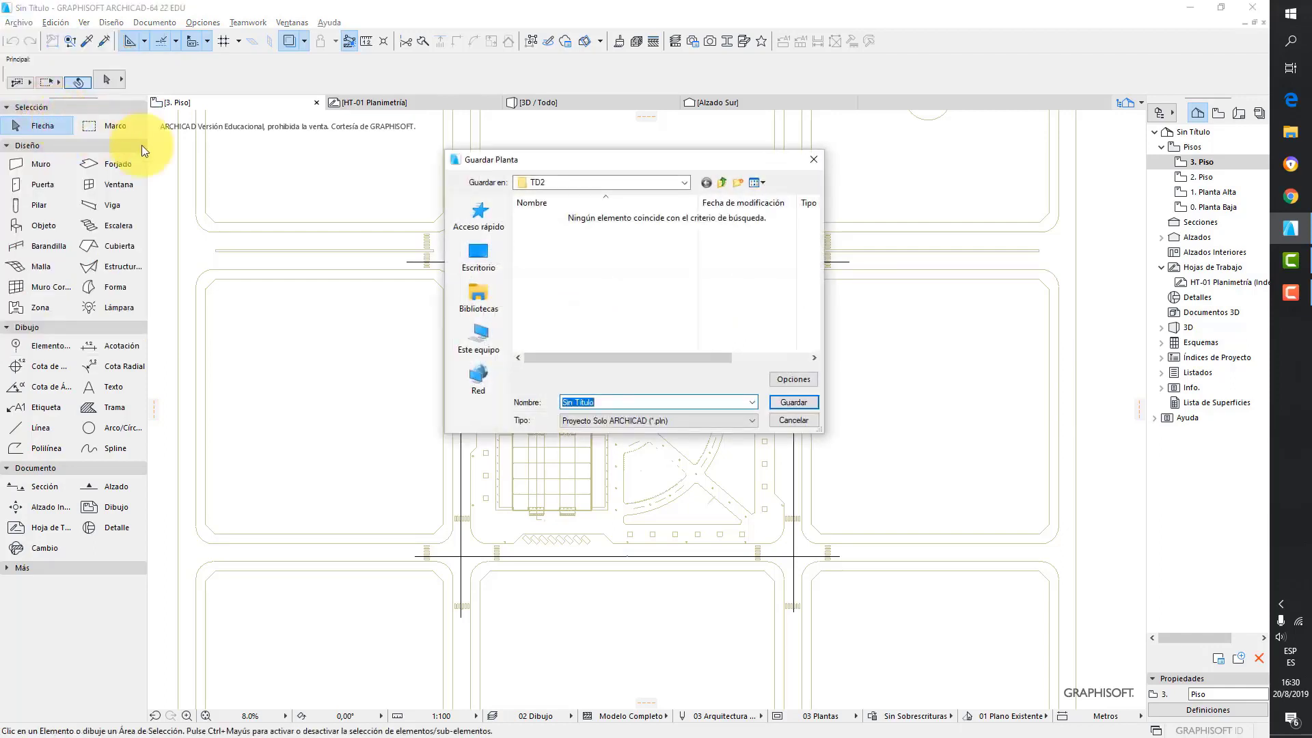
click(571, 182)
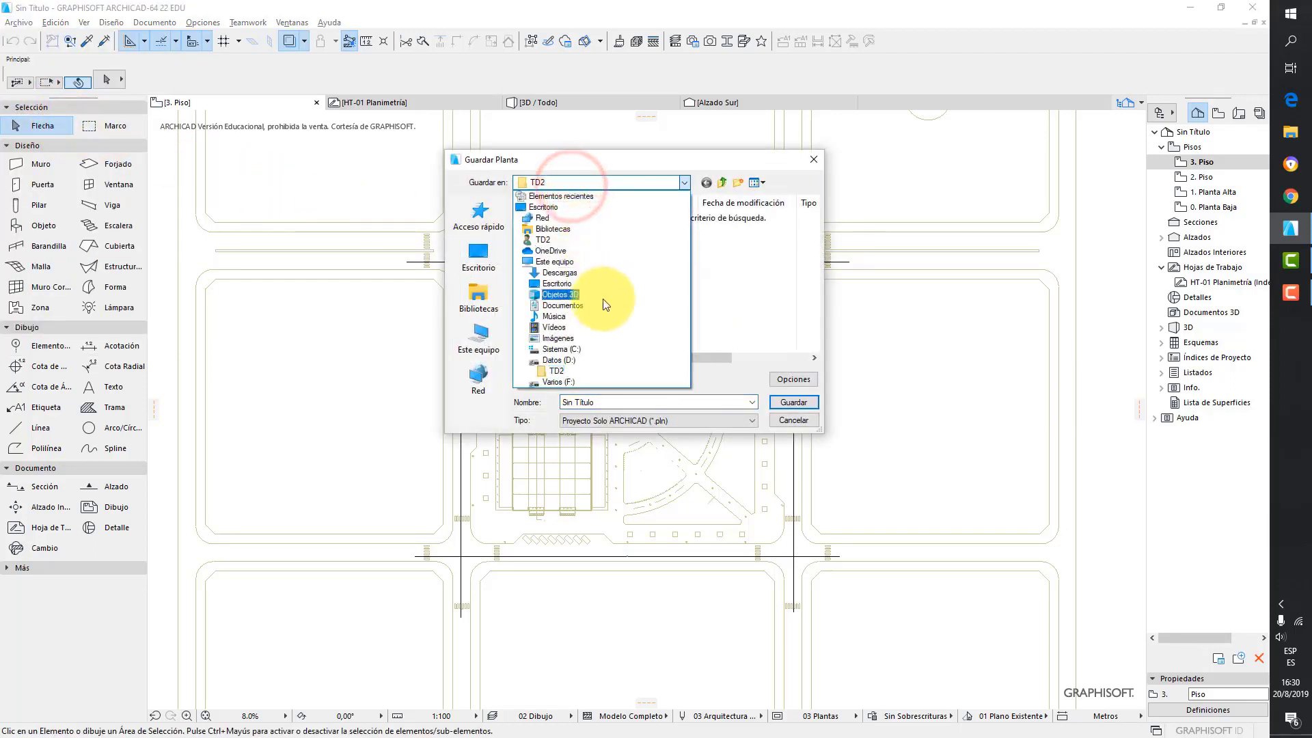
click(577, 358)
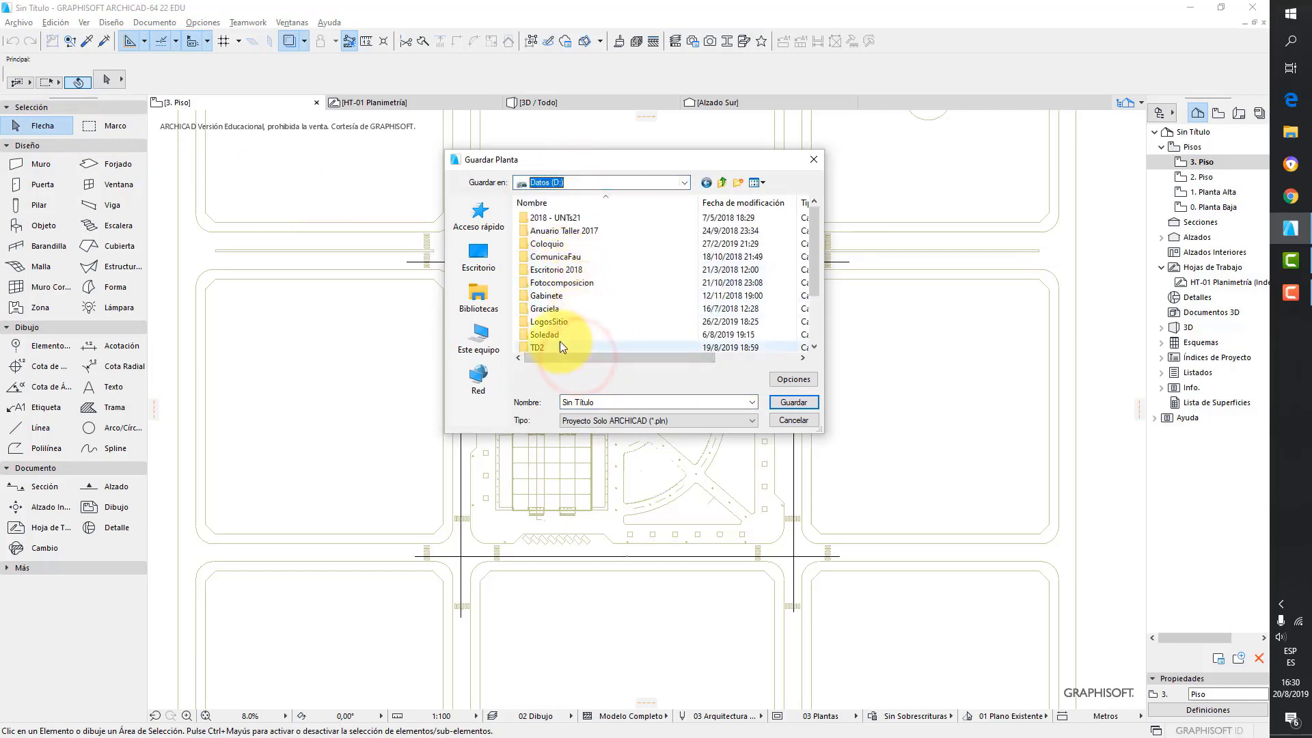
double_click(550, 345)
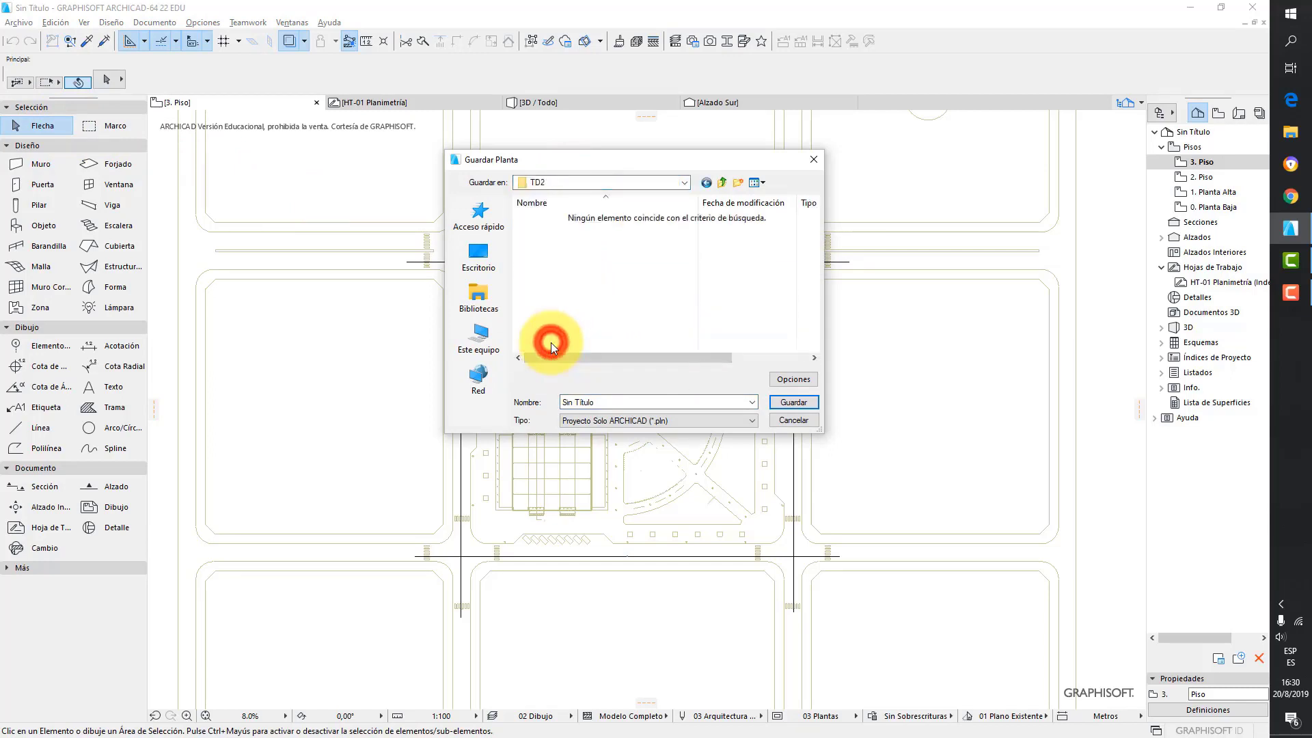
double_click(608, 401)
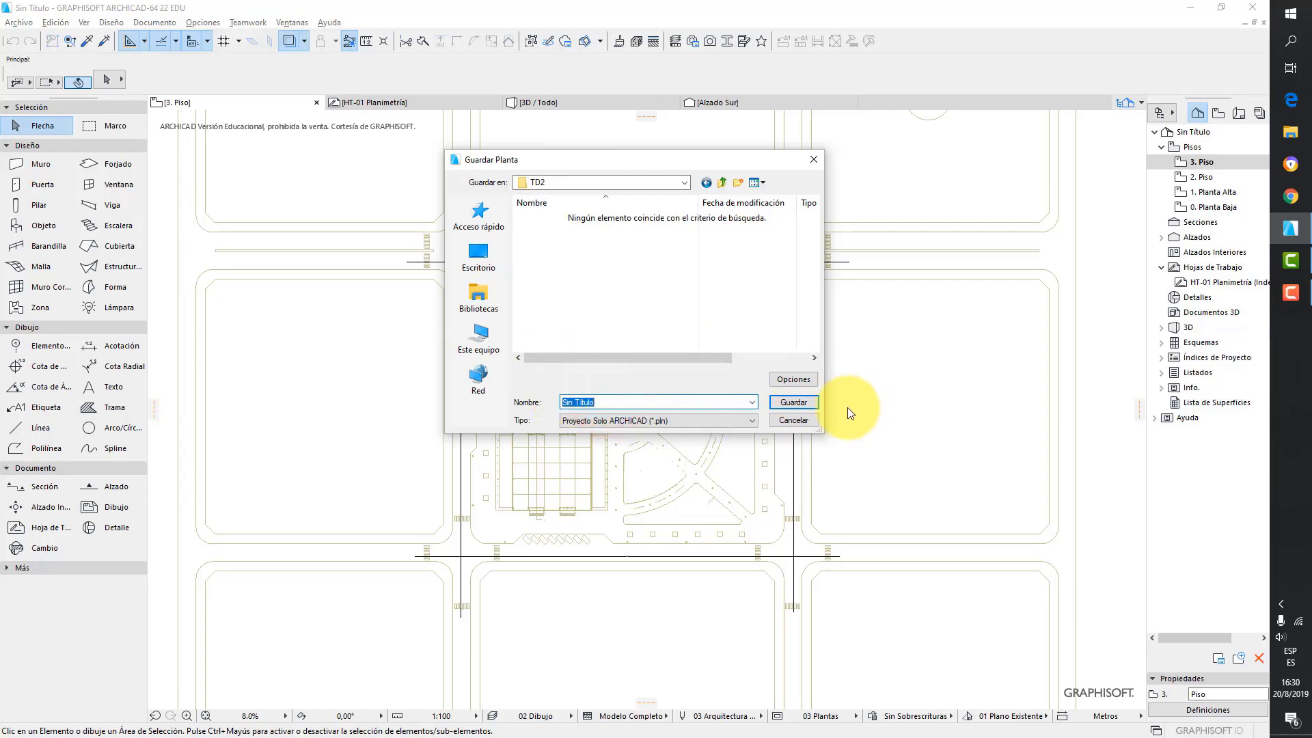
text(S)
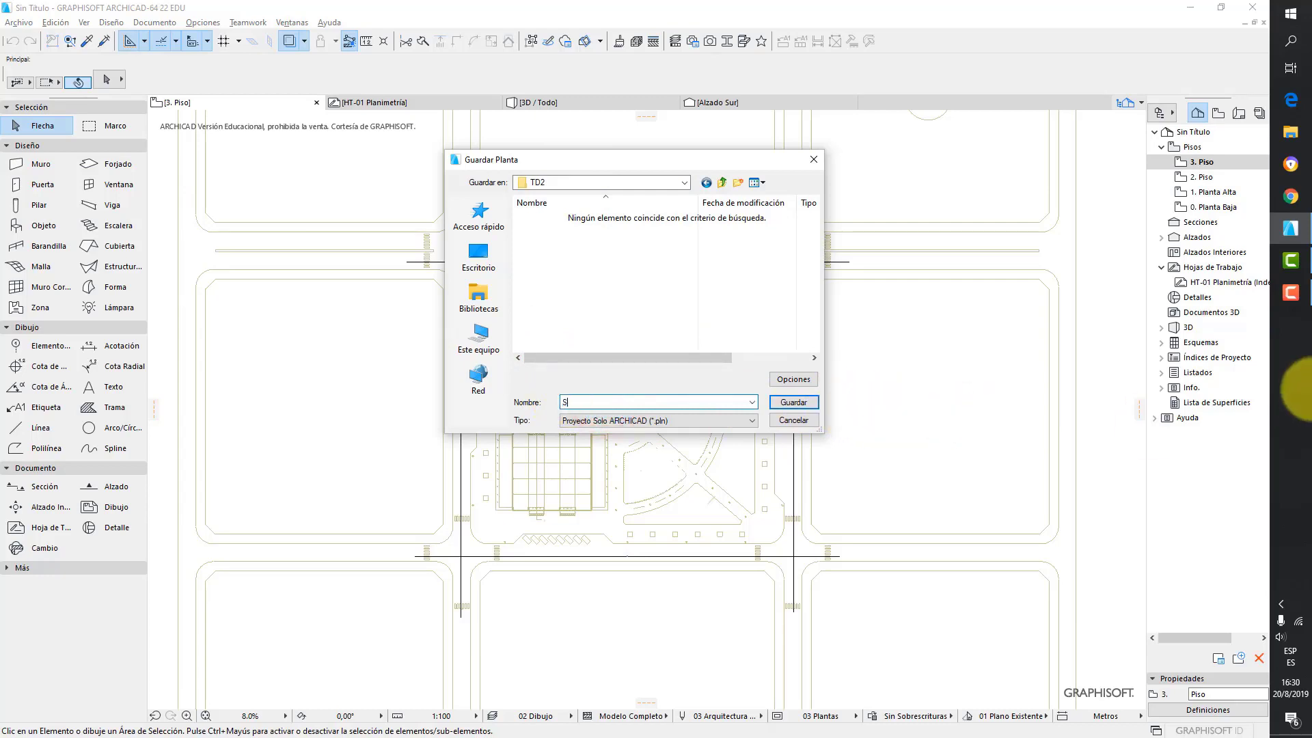
text(ector)
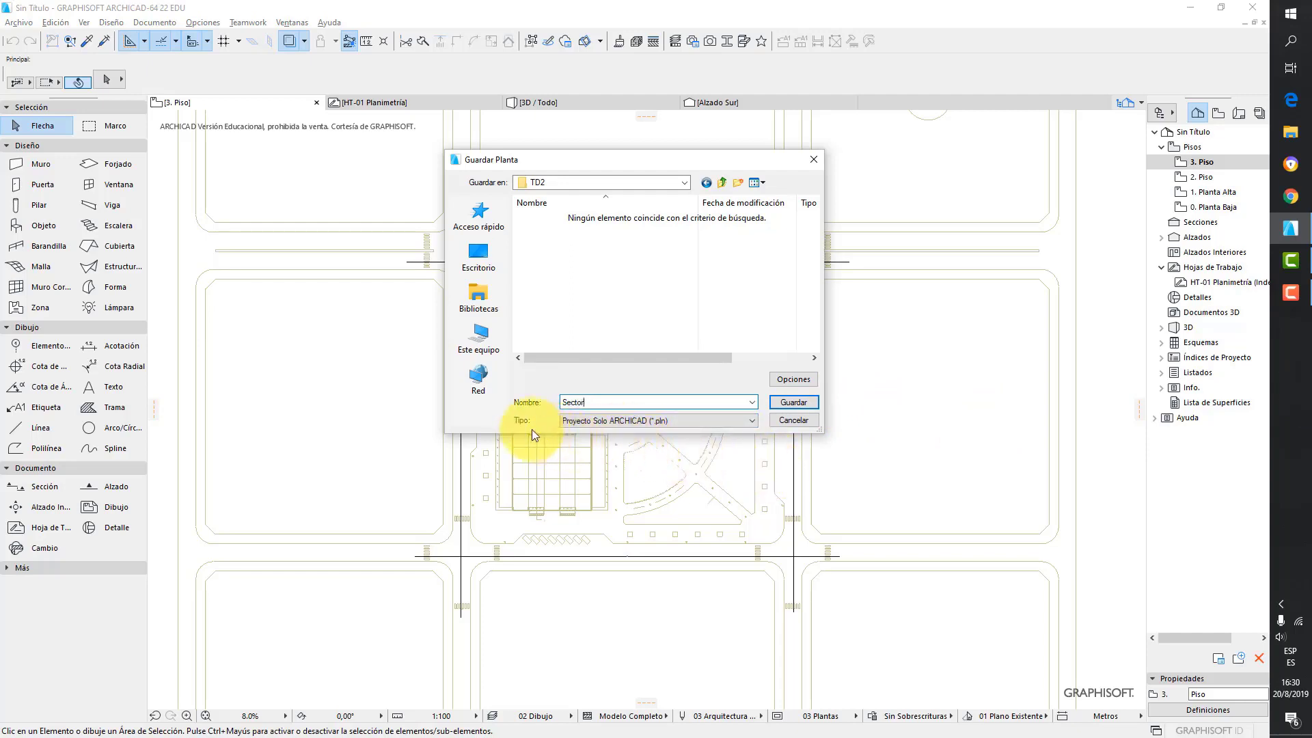
click(580, 420)
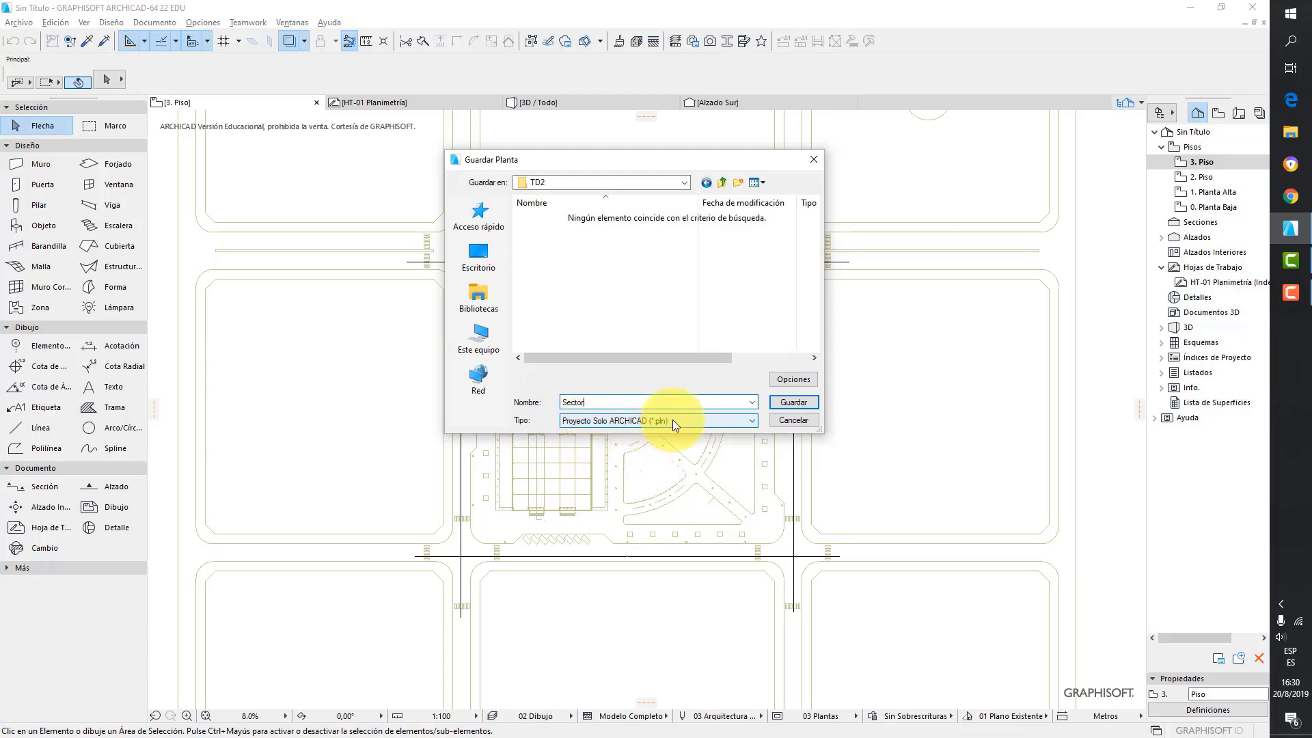
click(795, 402)
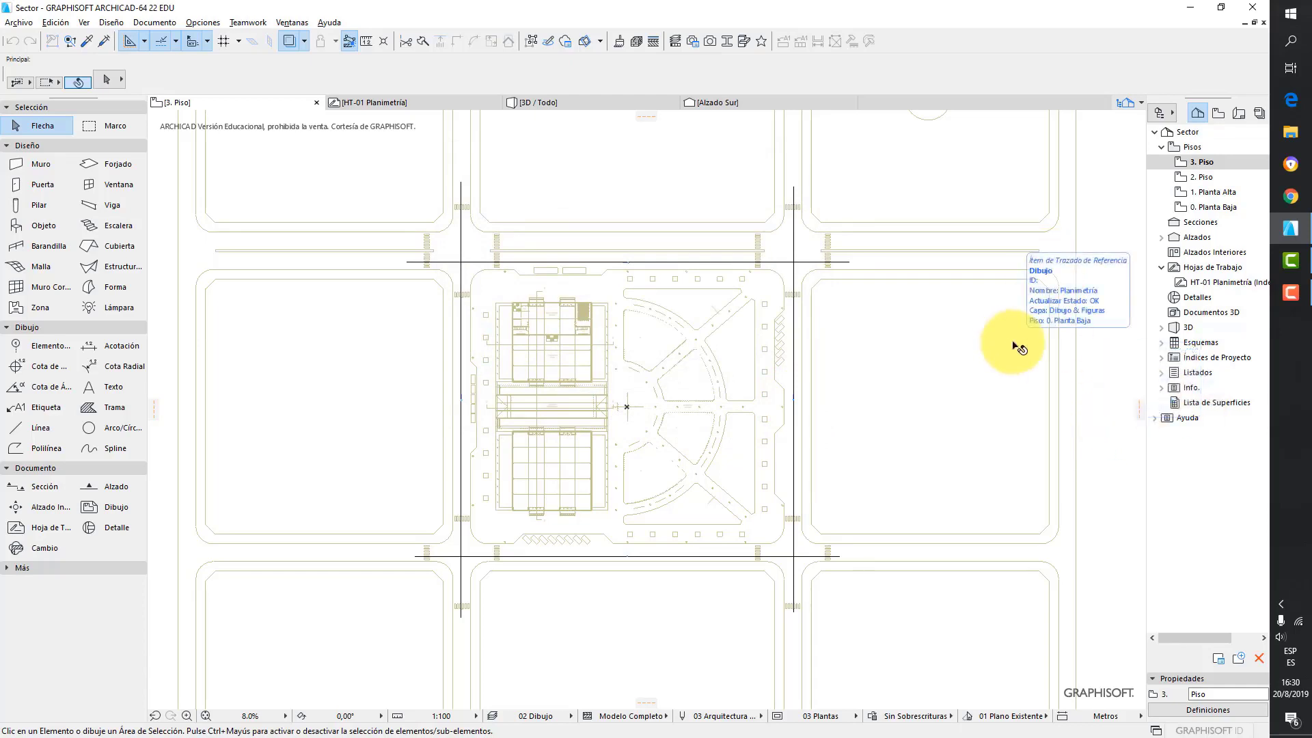
Save the Sector project again and go to exit the application
click(21, 23)
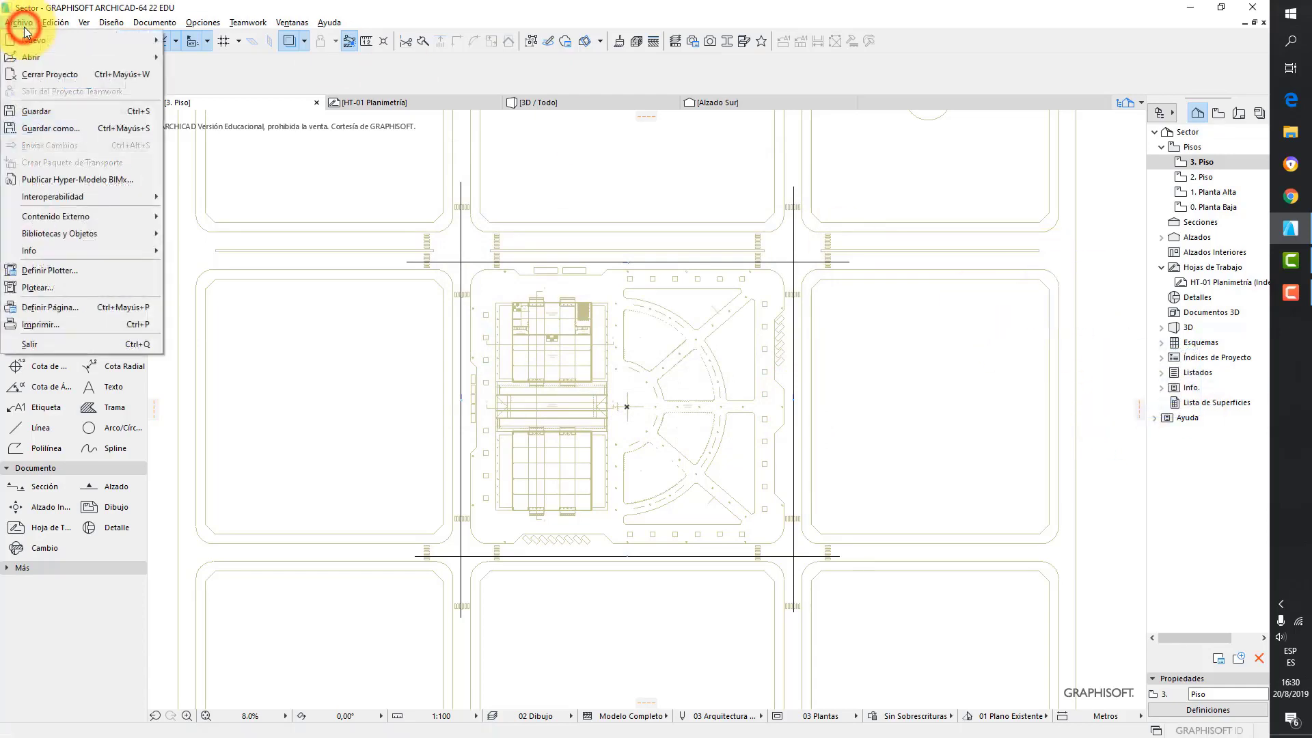
click(58, 110)
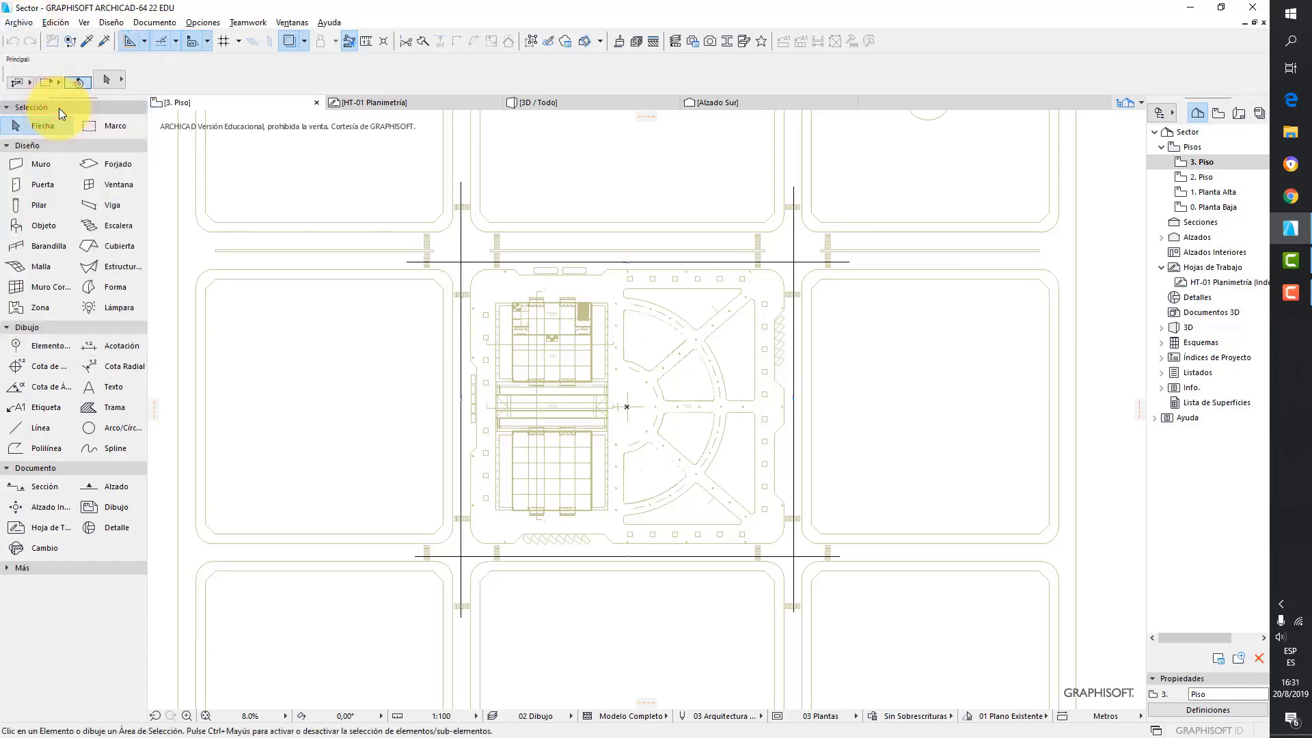
click(26, 26)
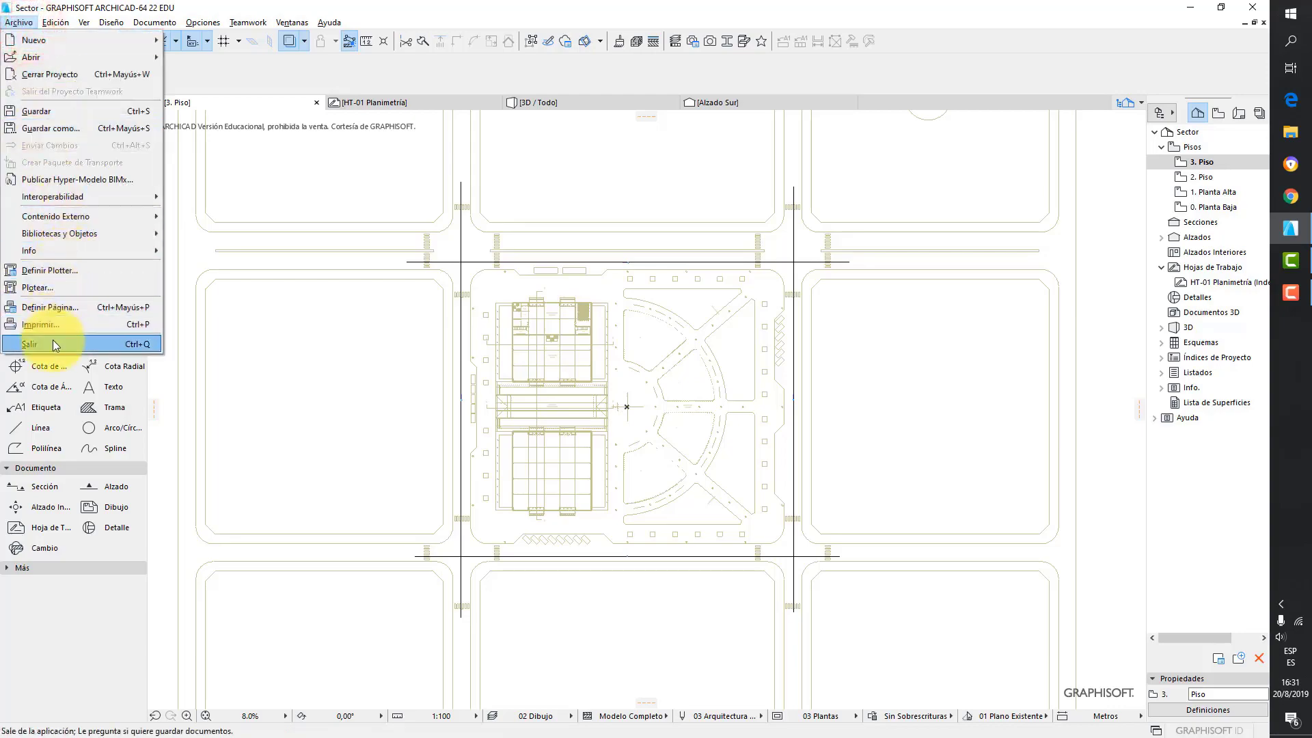